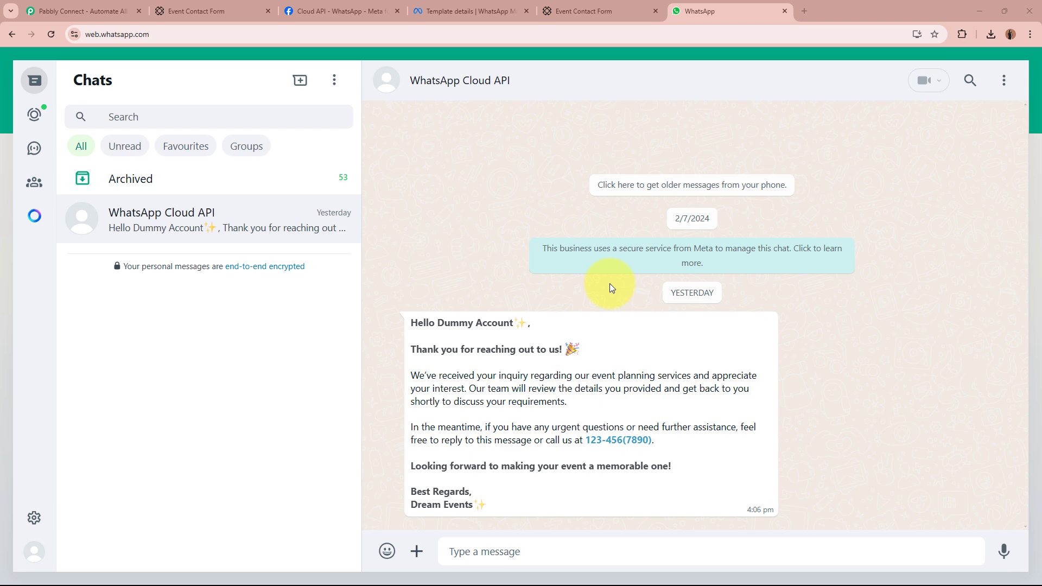
# After reading the Dream Events thank-you message, switch to the Event Contact Form page.
pyautogui.click(581, 11)
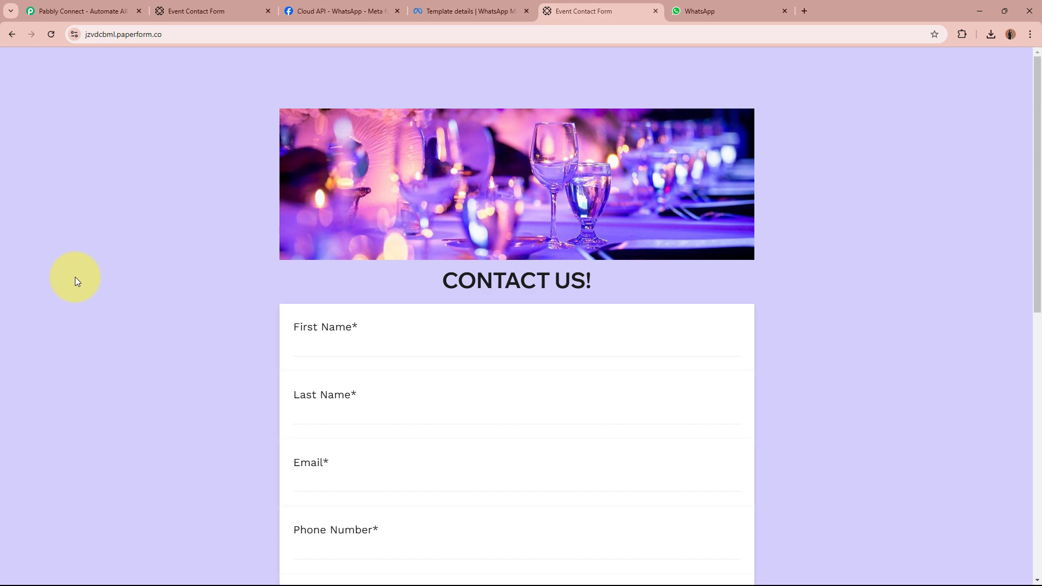
# Scroll through the Event Contact Form's CONTACT US! fields, then return to the WhatsApp chat.
pyautogui.scroll(-3, 43, 399)
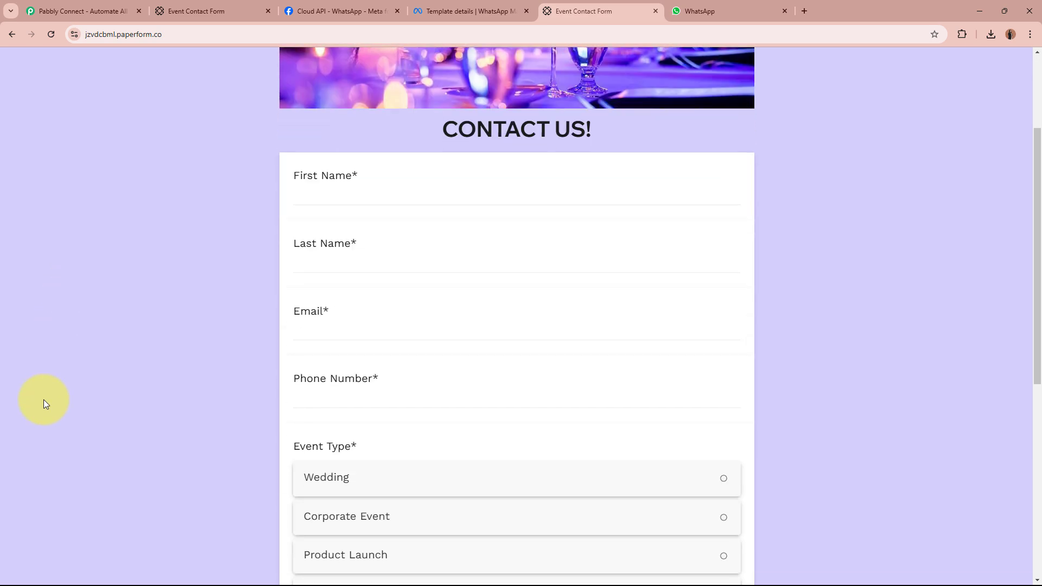
pyautogui.scroll(3, 44, 399)
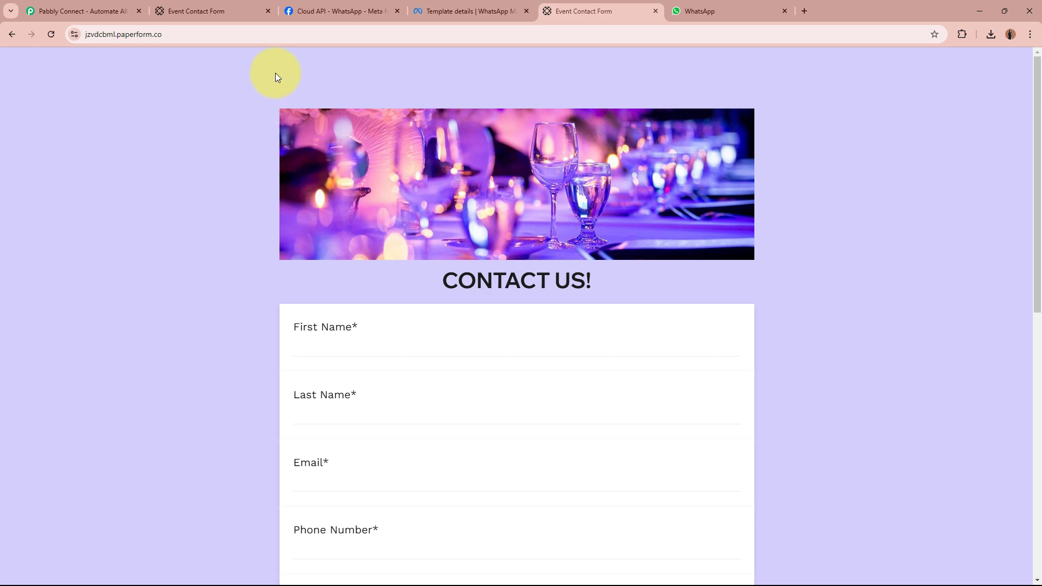
pyautogui.click(735, 6)
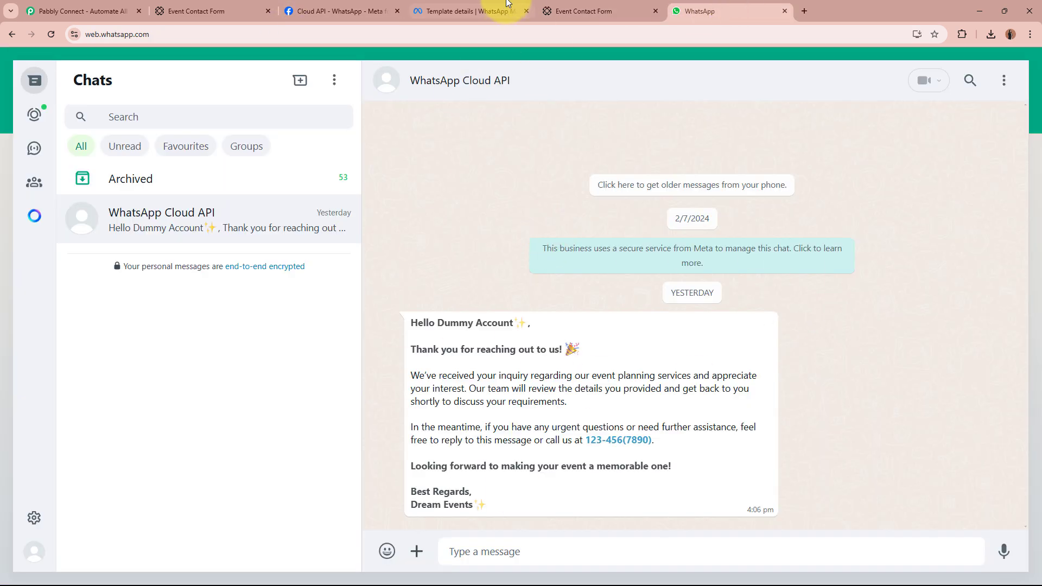
pyautogui.click(579, 11)
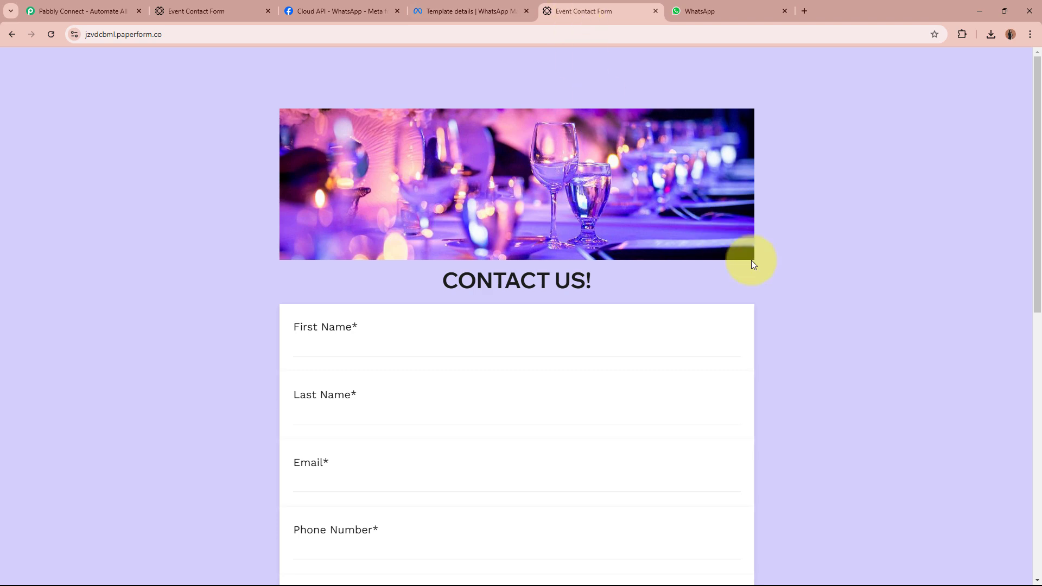
pyautogui.click(699, 9)
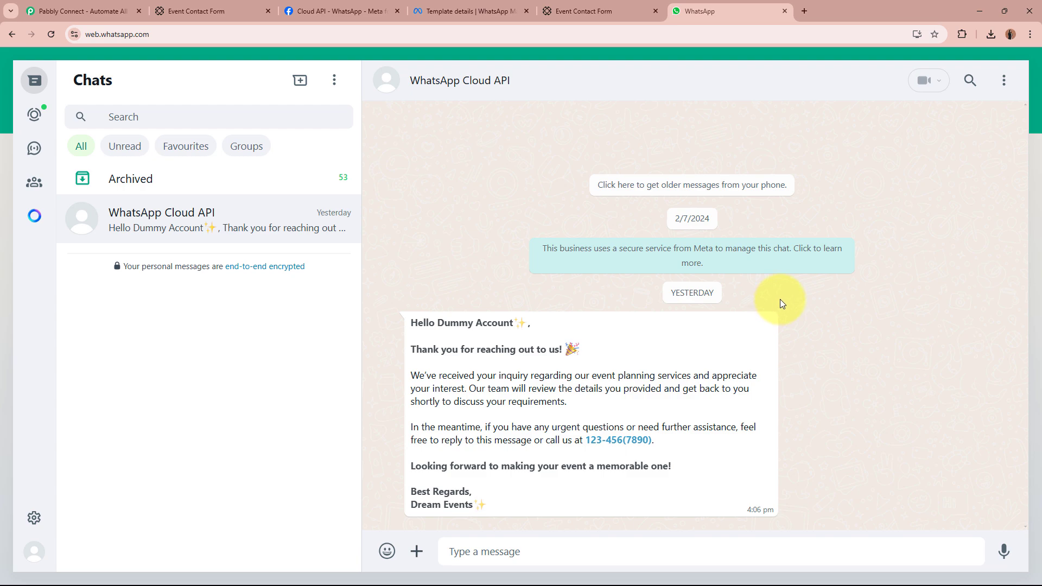
# View the thankyou_message template details, then go to the Pabbly Connect homepage.
pyautogui.click(588, 6)
pyautogui.click(476, 7)
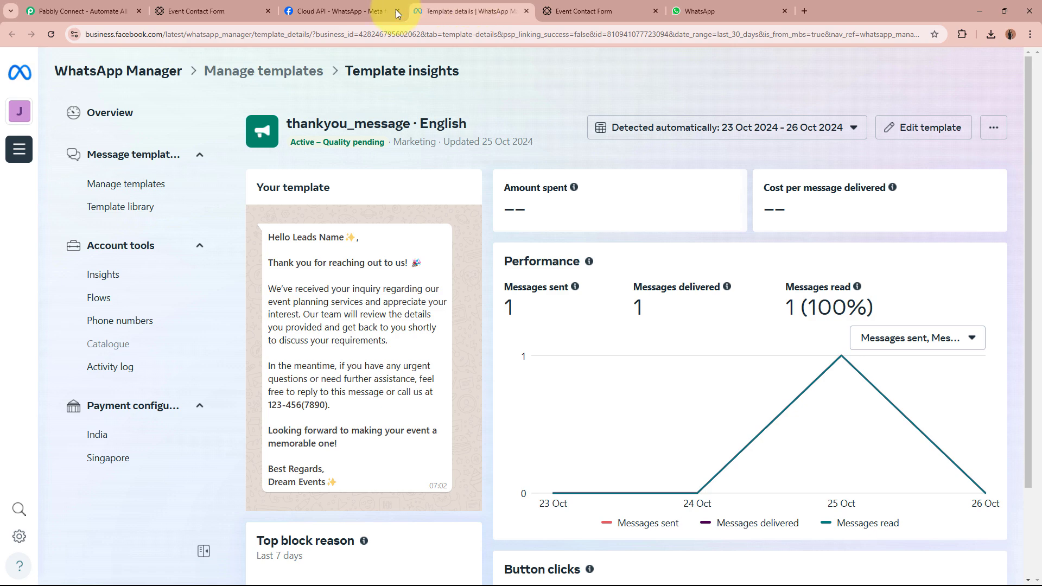
pyautogui.click(52, 11)
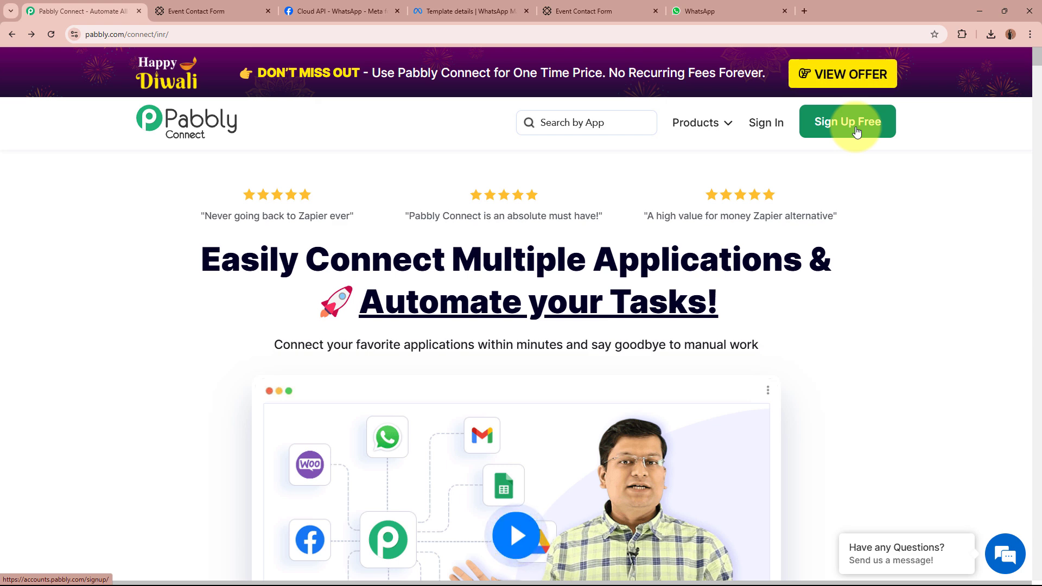
# Sign in to Pabbly and launch Pabbly Connect from the All Pabbly Apps page.
pyautogui.click(771, 125)
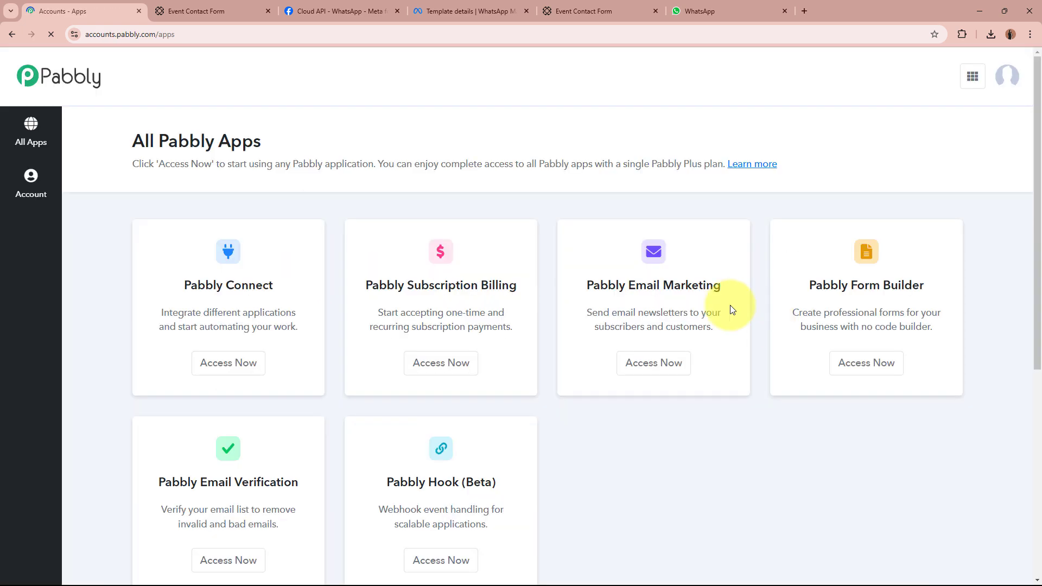
pyautogui.moveTo(135, 140); pyautogui.dragTo(319, 132)
pyautogui.click(309, 133)
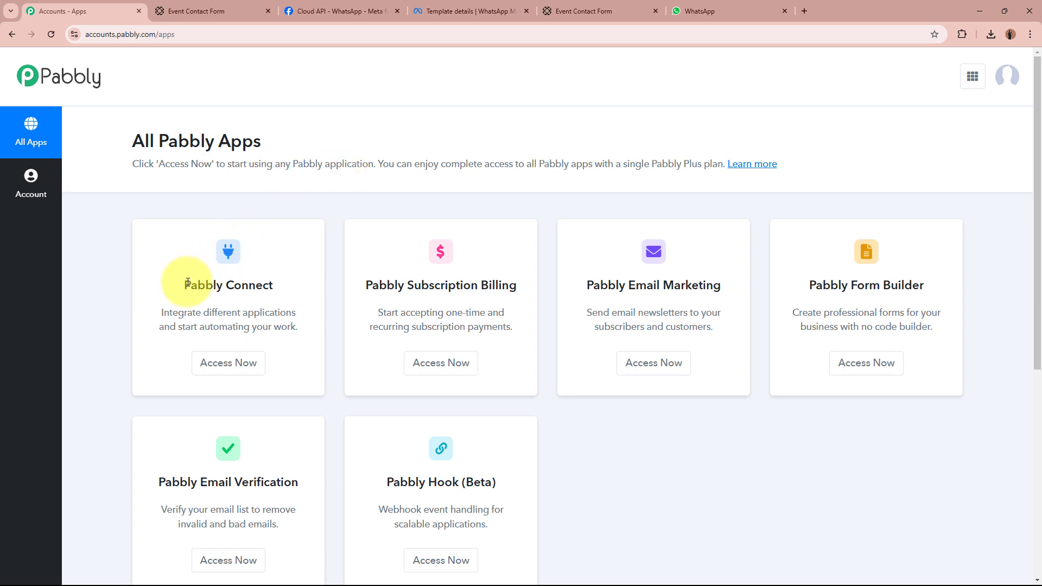
pyautogui.moveTo(188, 283); pyautogui.dragTo(303, 279)
pyautogui.click(250, 368)
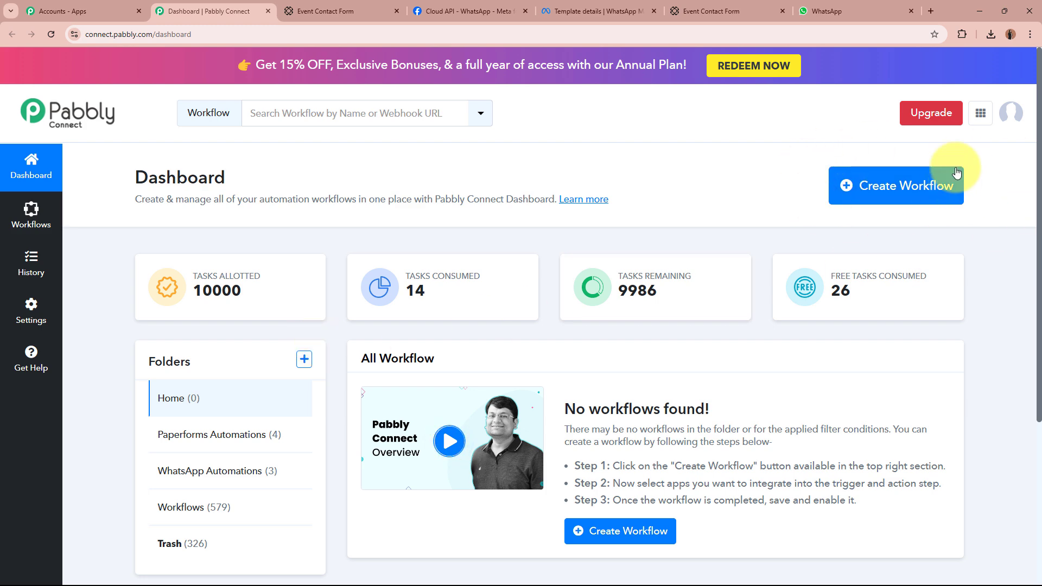
# Start a new workflow named 'Send WhatsApp Message on Paperform Submission using WhatsApp Cloud API'.
pyautogui.click(861, 184)
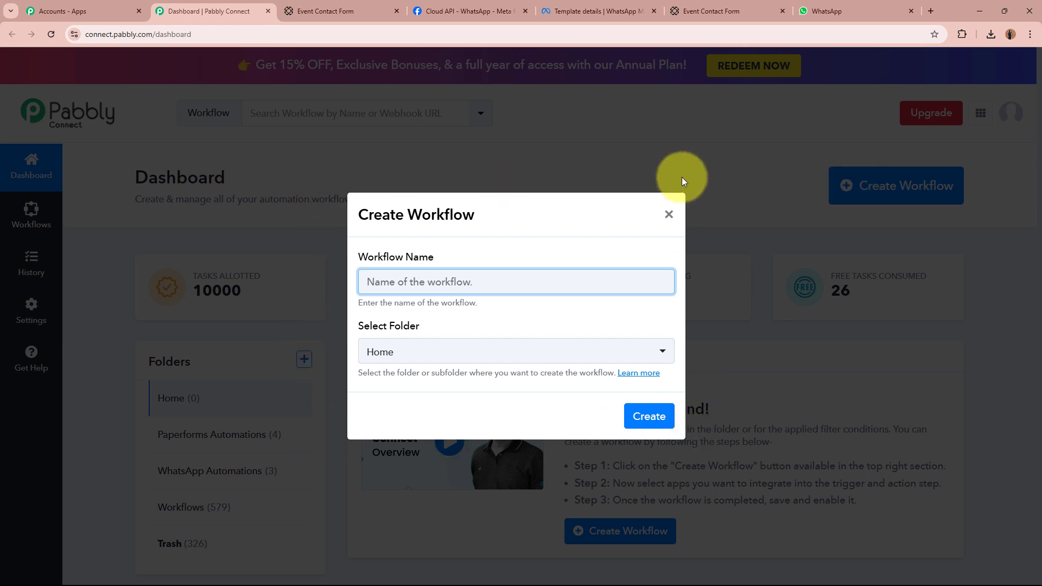
pyautogui.moveTo(314, 255); pyautogui.dragTo(495, 258)
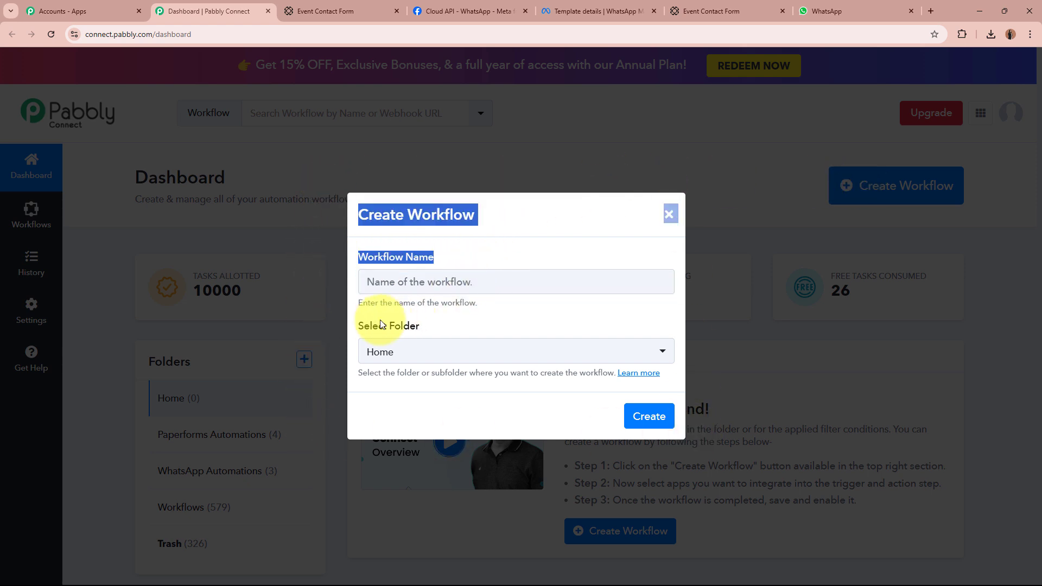
pyautogui.moveTo(359, 327); pyautogui.dragTo(537, 330)
pyautogui.click(600, 294)
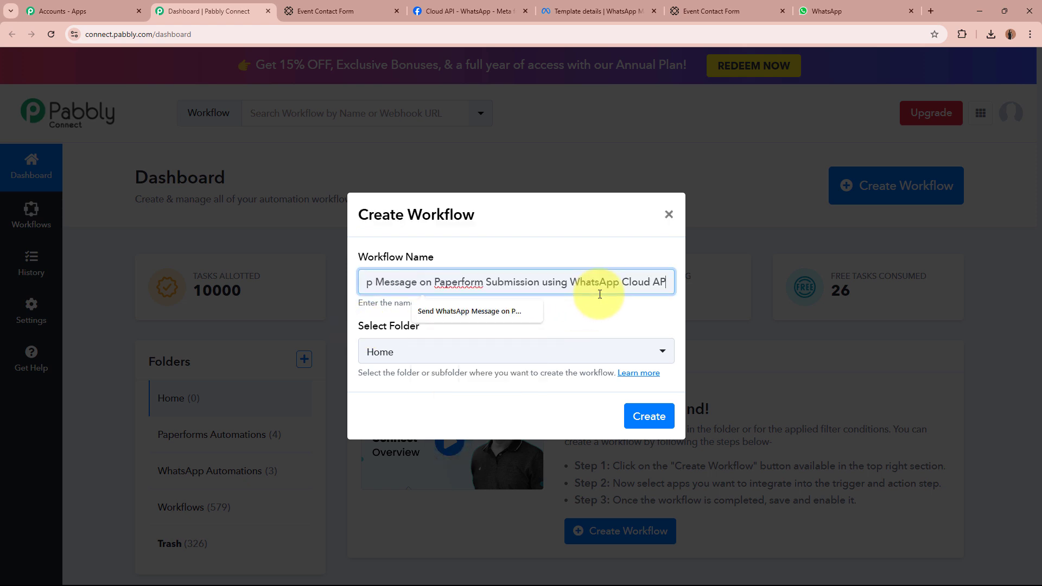
pyautogui.hotkey('ctrl', 'v')
pyautogui.click(591, 332)
pyautogui.moveTo(418, 283); pyautogui.dragTo(685, 285)
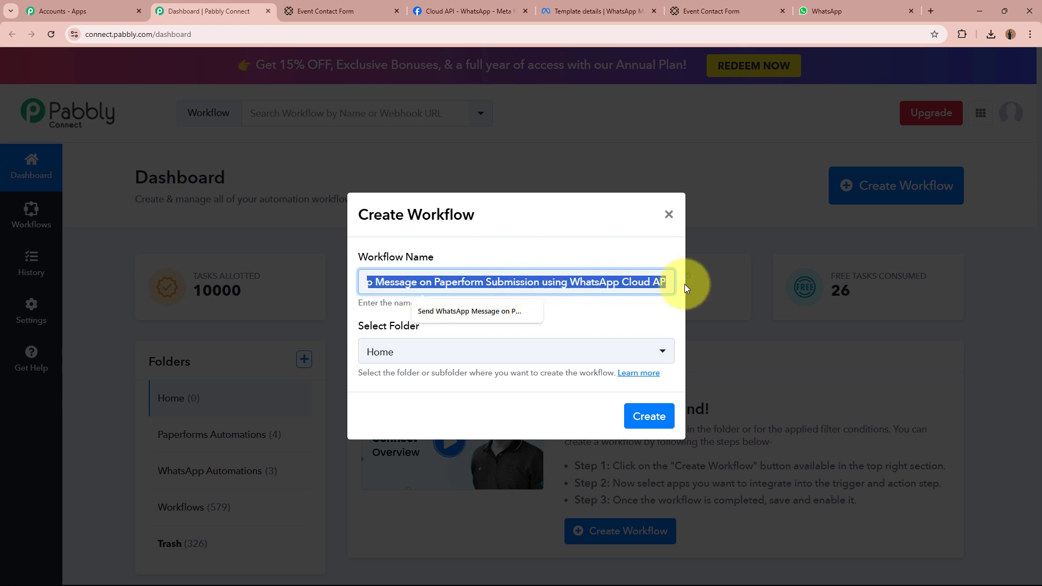
pyautogui.click(659, 309)
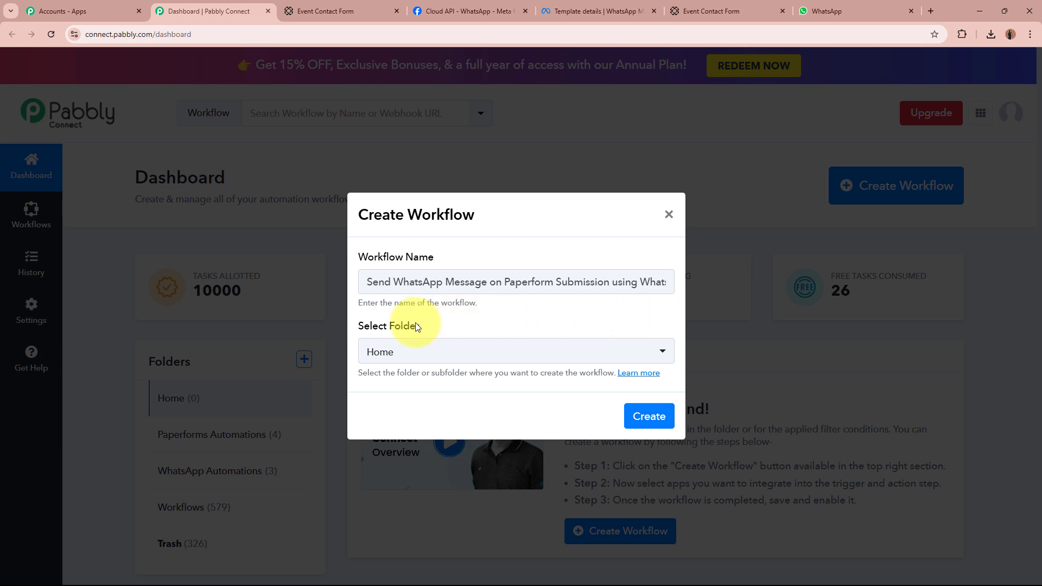
pyautogui.moveTo(372, 326); pyautogui.dragTo(498, 330)
pyautogui.click(498, 330)
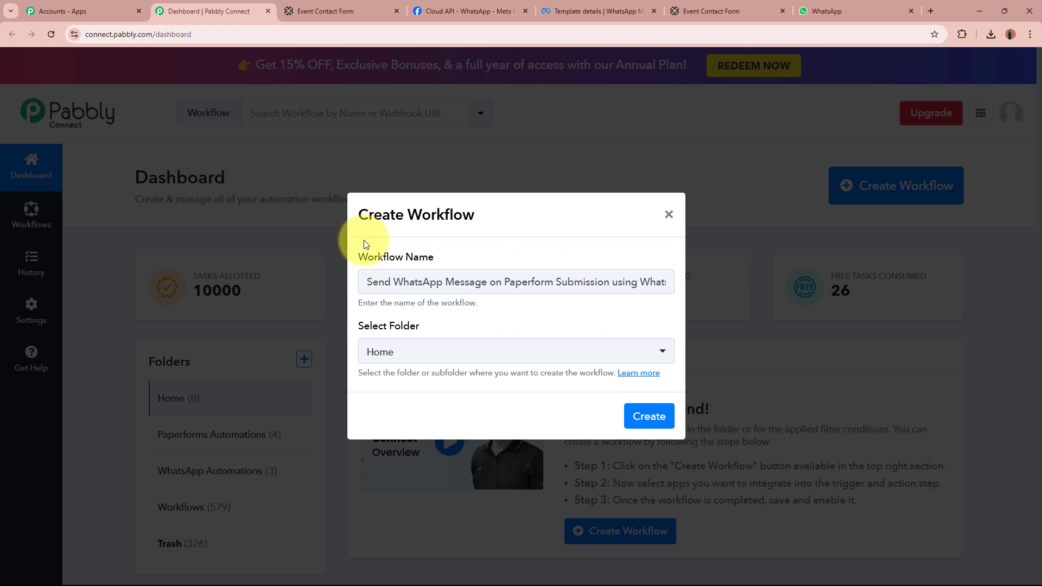
# Put the workflow in the Paperforms Automations folder and create it.
pyautogui.click(437, 359)
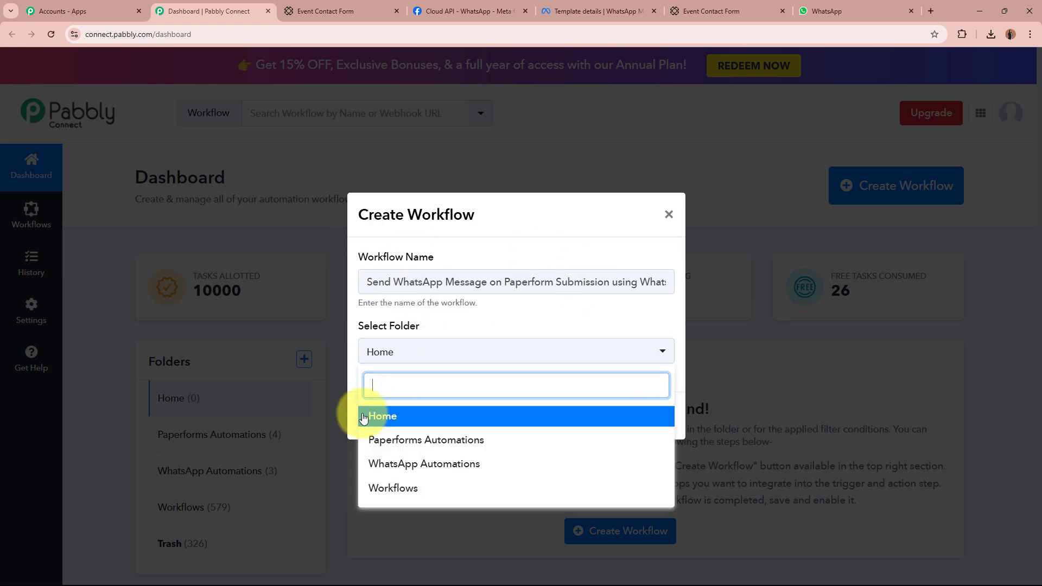
pyautogui.click(468, 441)
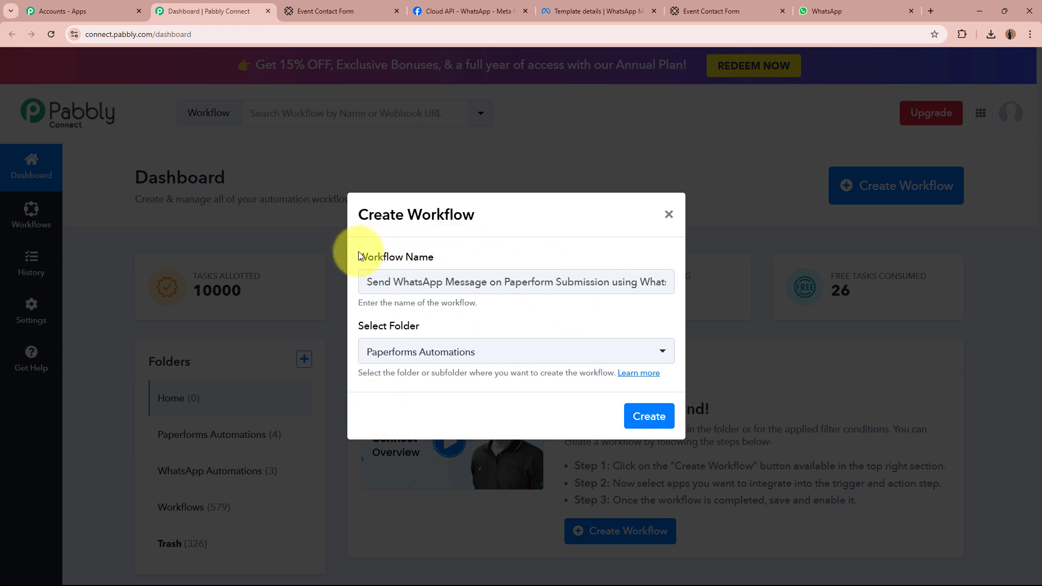
pyautogui.moveTo(342, 255); pyautogui.dragTo(454, 272)
pyautogui.moveTo(353, 327); pyautogui.dragTo(477, 330)
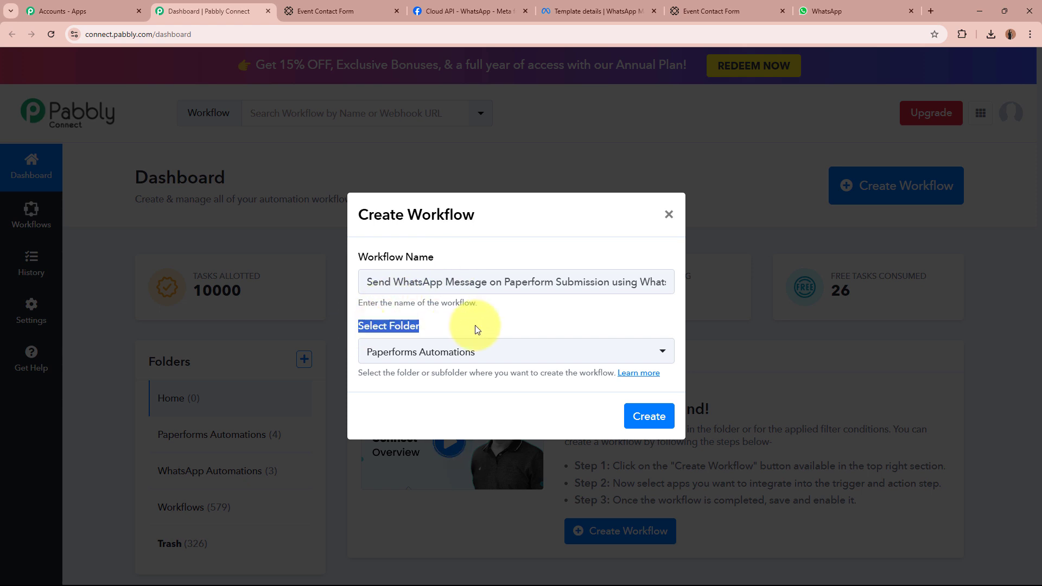
pyautogui.click(655, 415)
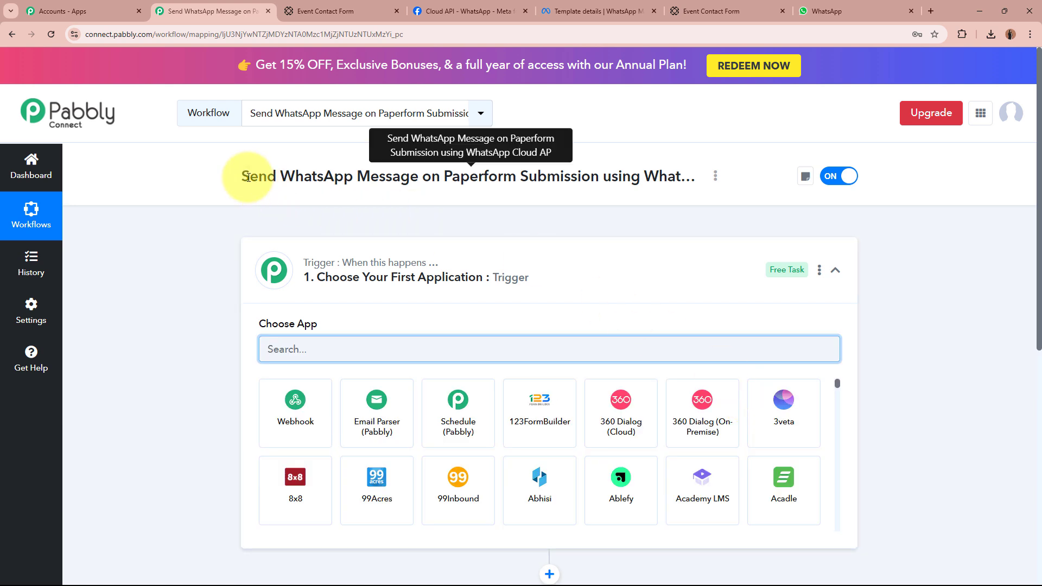
# In the trigger step, search 'Paper' and choose Paperform as the trigger app.
pyautogui.moveTo(248, 178); pyautogui.dragTo(687, 175)
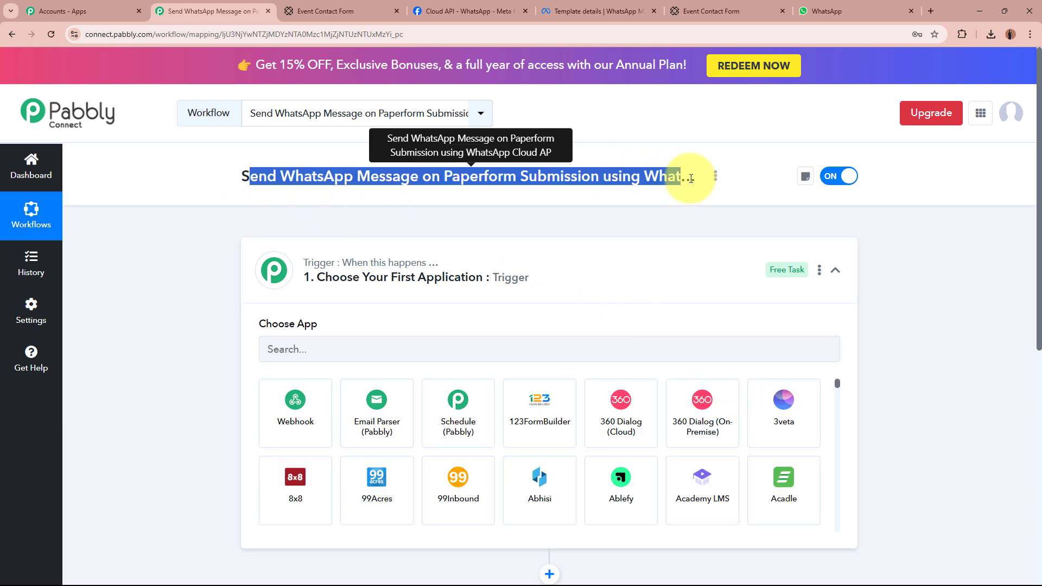
pyautogui.click(686, 258)
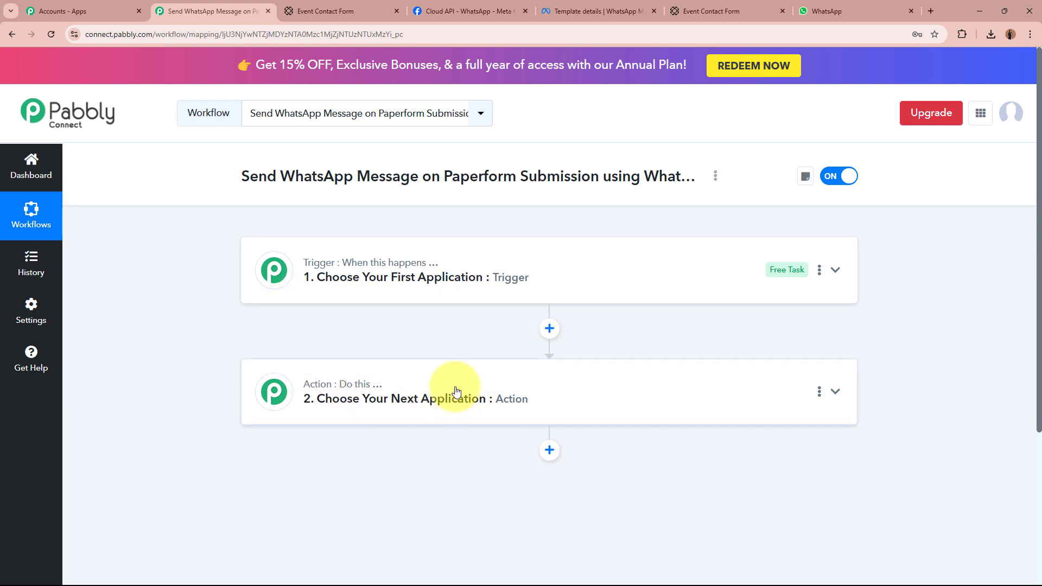
pyautogui.click(577, 288)
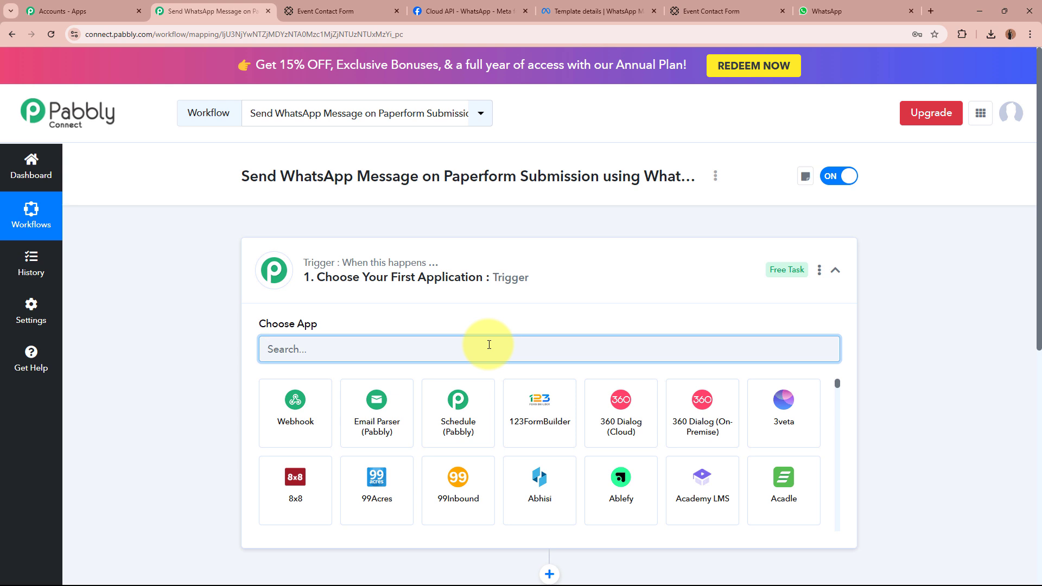
pyautogui.write('Paper')
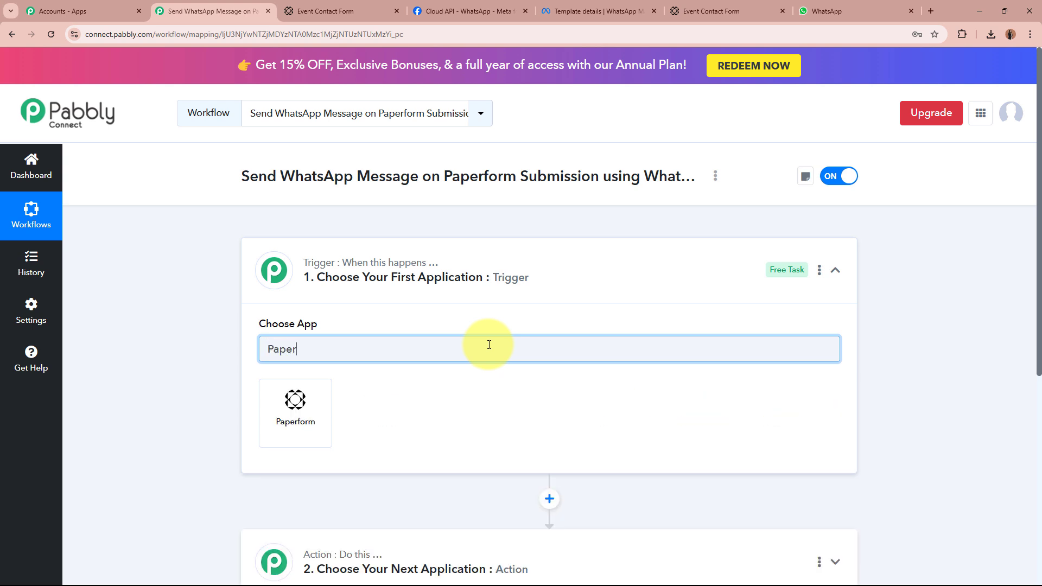
pyautogui.click(295, 413)
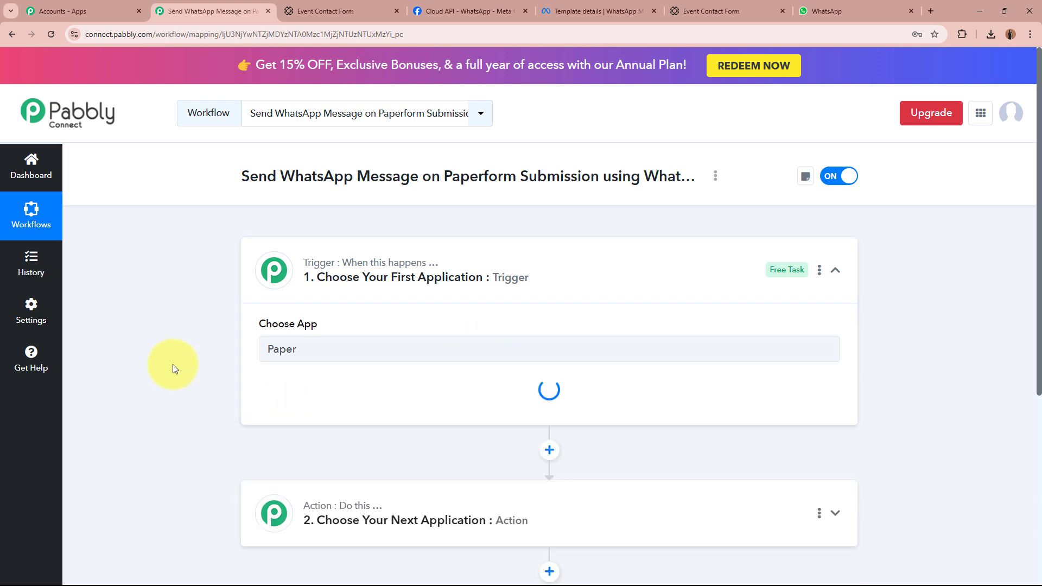
# Scroll through the live Event Contact Form, then go back to the Pabbly workflow.
pyautogui.click(700, 11)
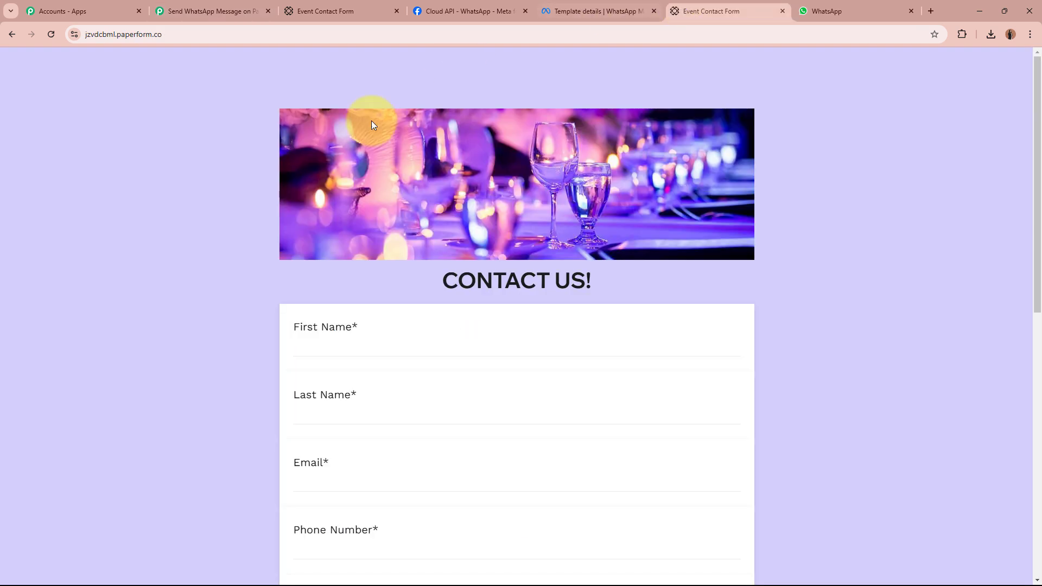
pyautogui.scroll(-5, 170, 390)
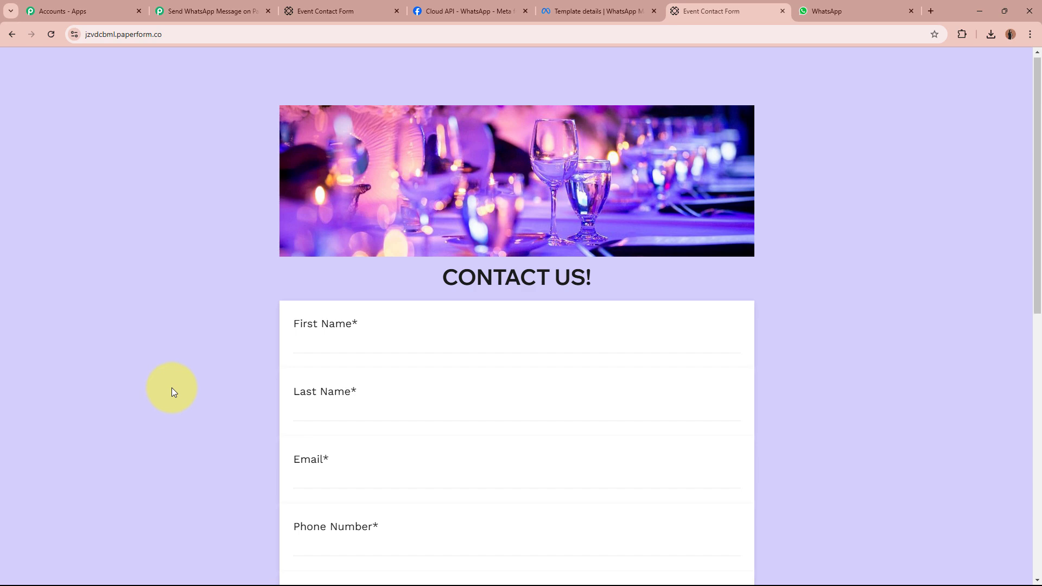
pyautogui.scroll(5, 172, 386)
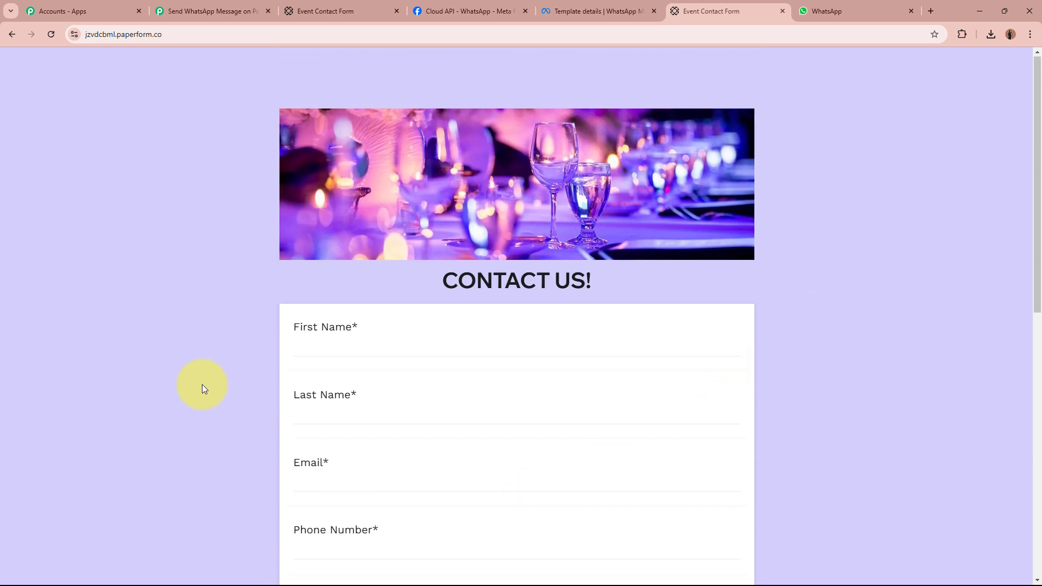
pyautogui.scroll(-7, 202, 385)
pyautogui.scroll(7, 202, 385)
pyautogui.click(240, 14)
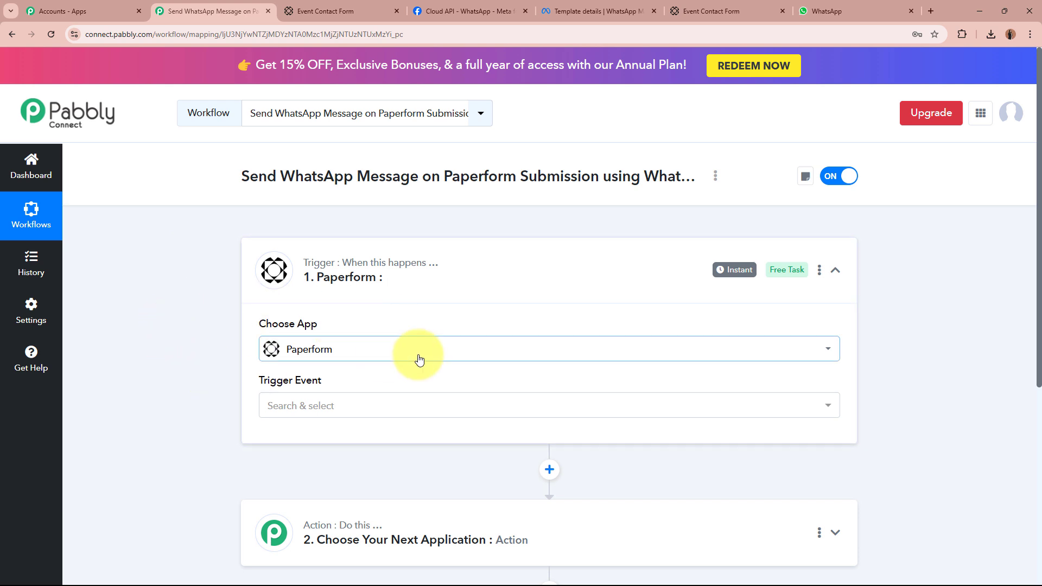
# Set the Paperform trigger event to New Form Submission.
pyautogui.click(307, 420)
pyautogui.click(324, 471)
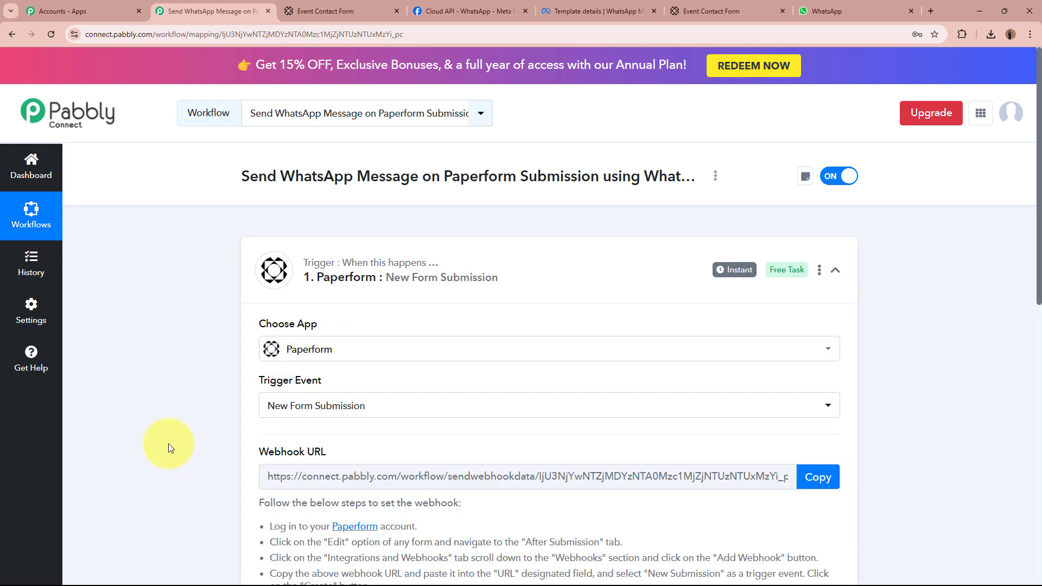
pyautogui.click(711, 10)
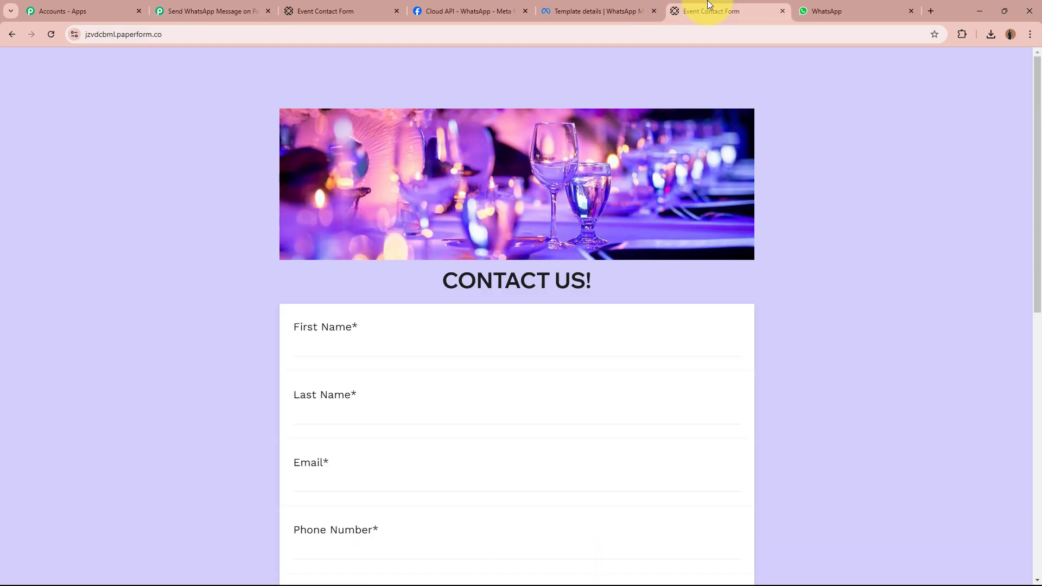
pyautogui.scroll(-5, 865, 260)
pyautogui.scroll(5, 865, 260)
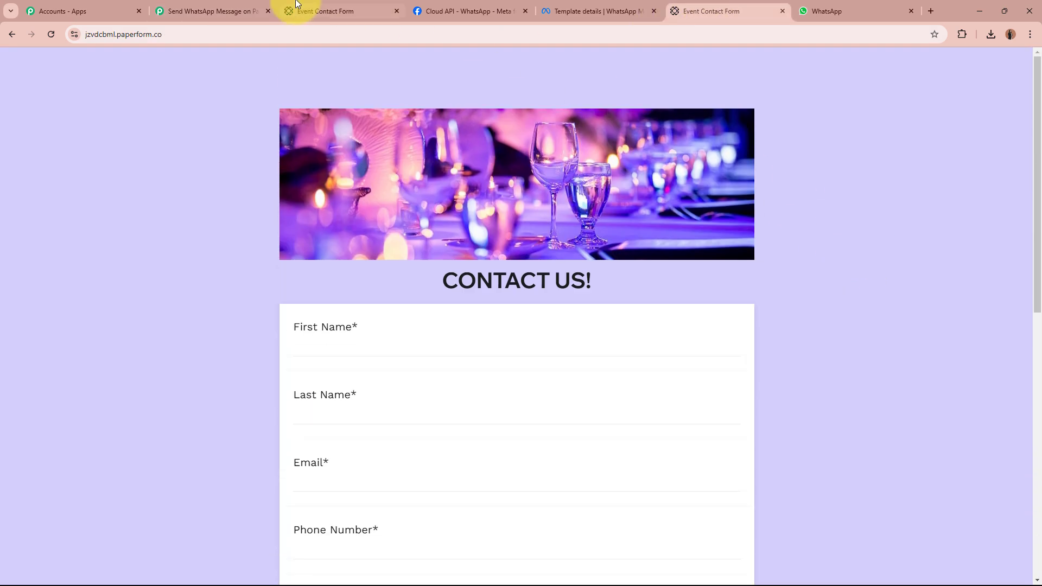
pyautogui.click(215, 11)
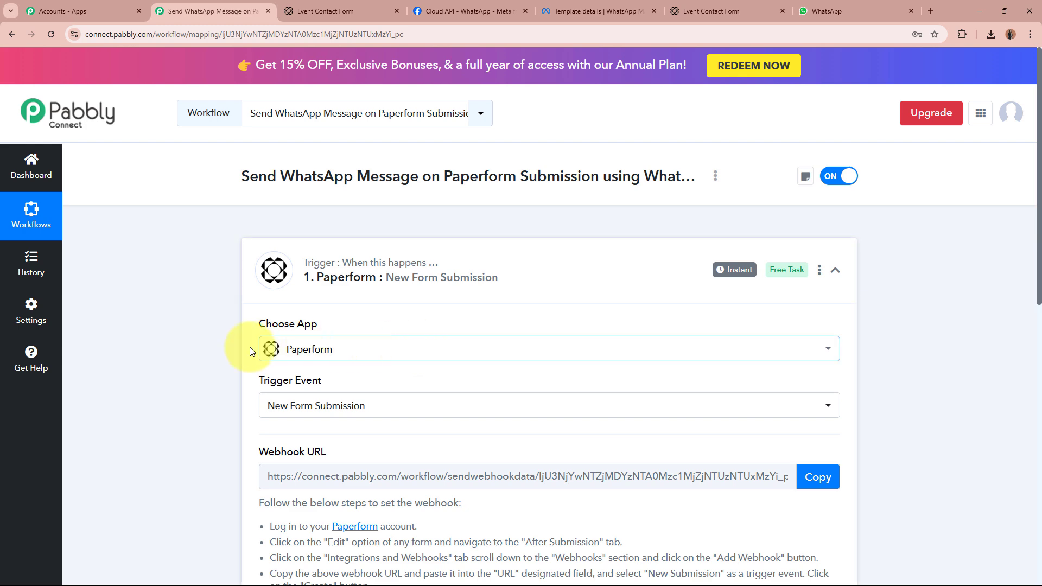
# Copy the trigger's webhook URL and start capturing the webhook response.
pyautogui.scroll(-4, 255, 410)
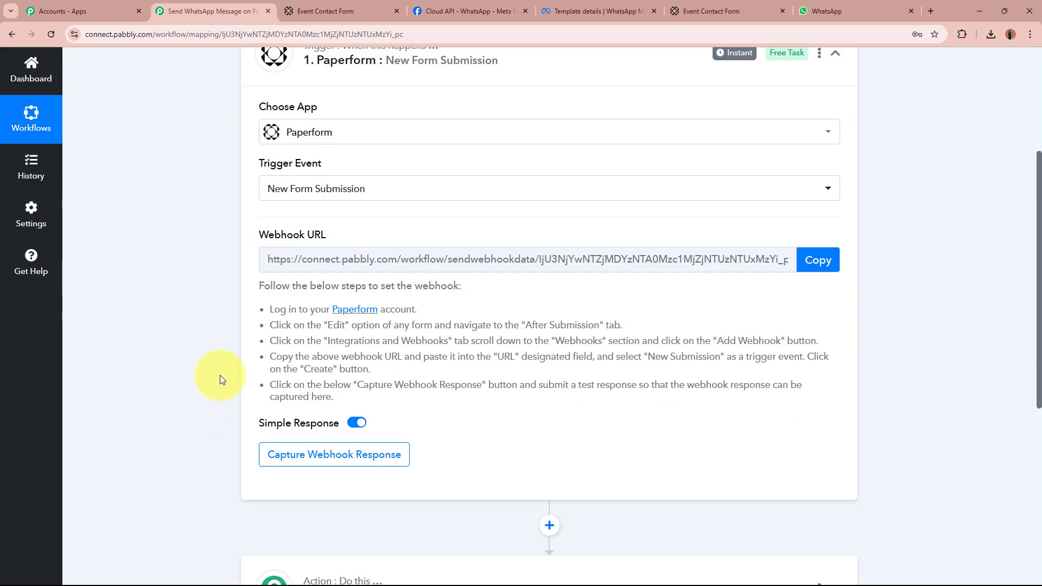
pyautogui.click(143, 316)
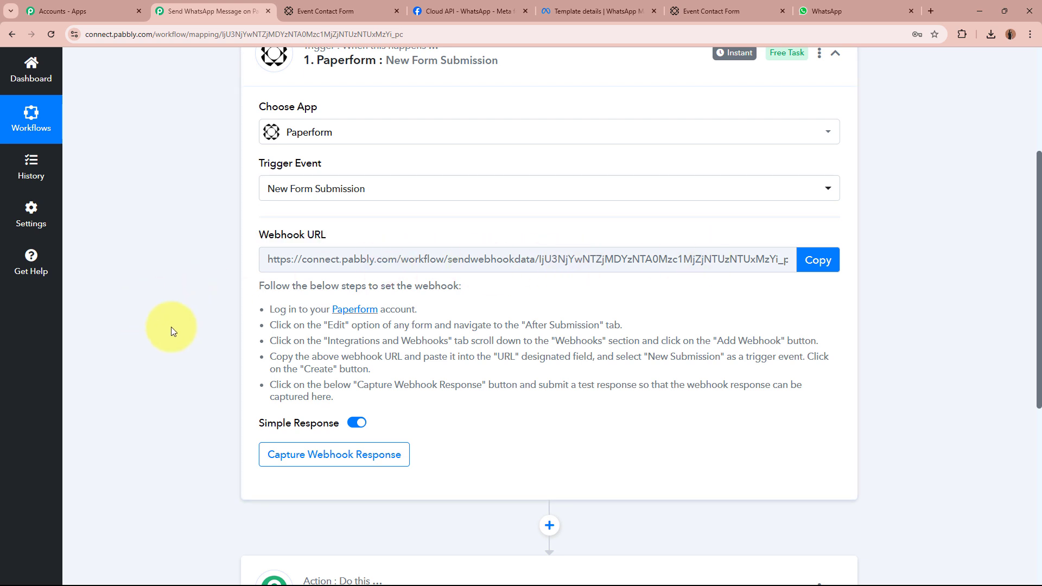
pyautogui.click(818, 260)
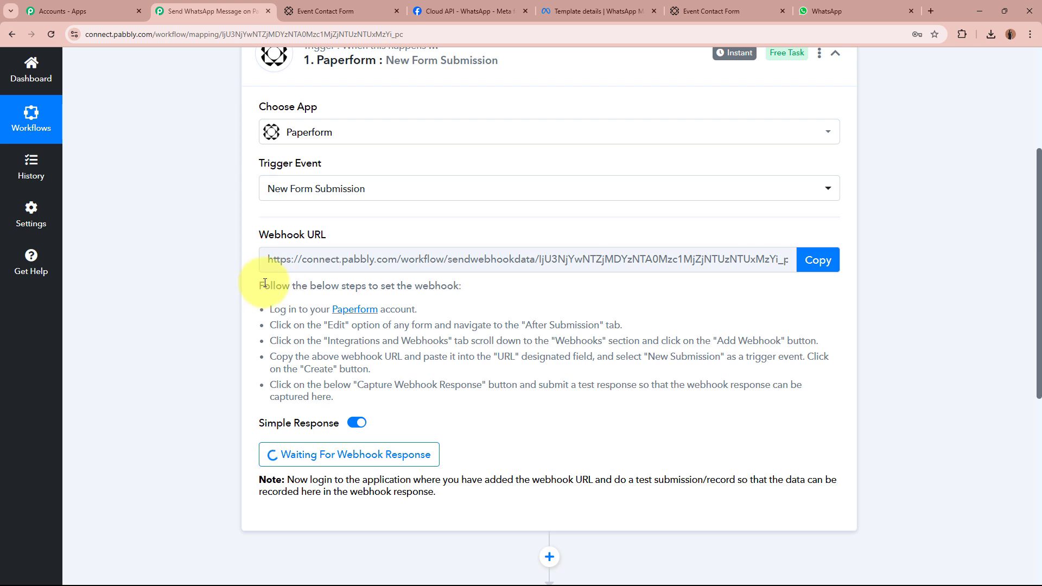
pyautogui.moveTo(264, 286); pyautogui.dragTo(293, 393)
pyautogui.click(337, 361)
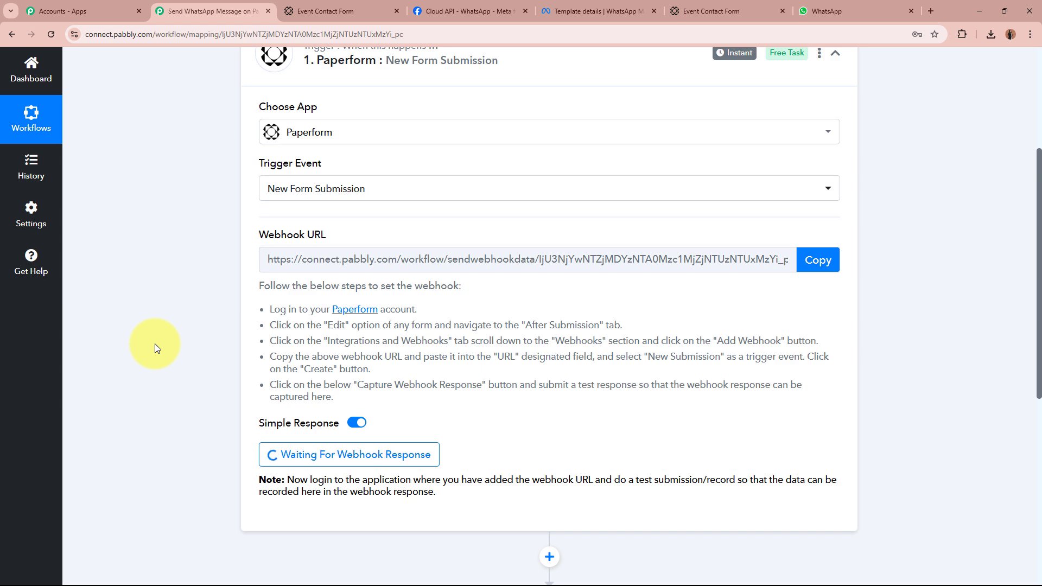
pyautogui.click(369, 7)
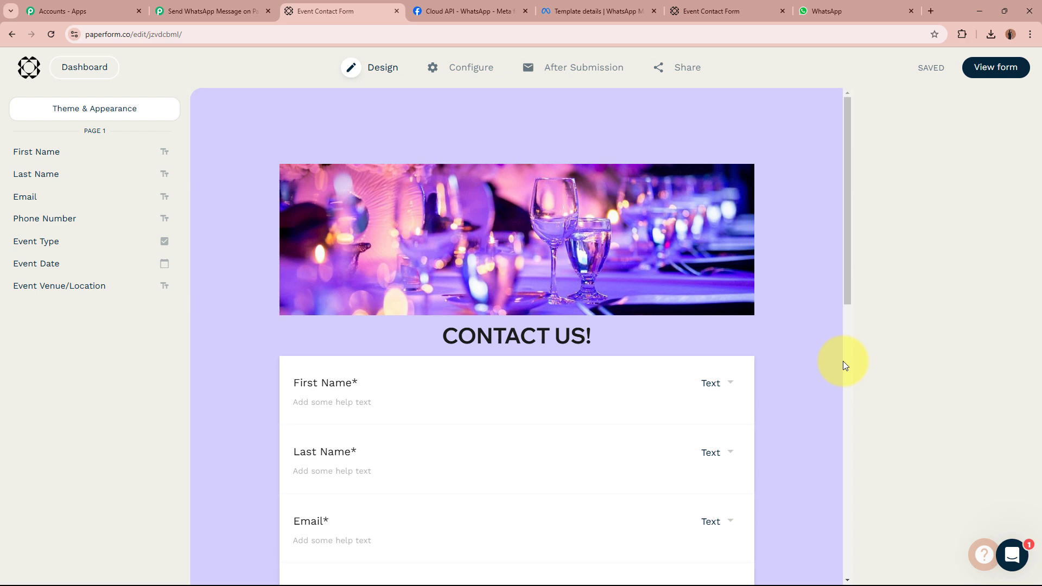
pyautogui.scroll(-6, 820, 350)
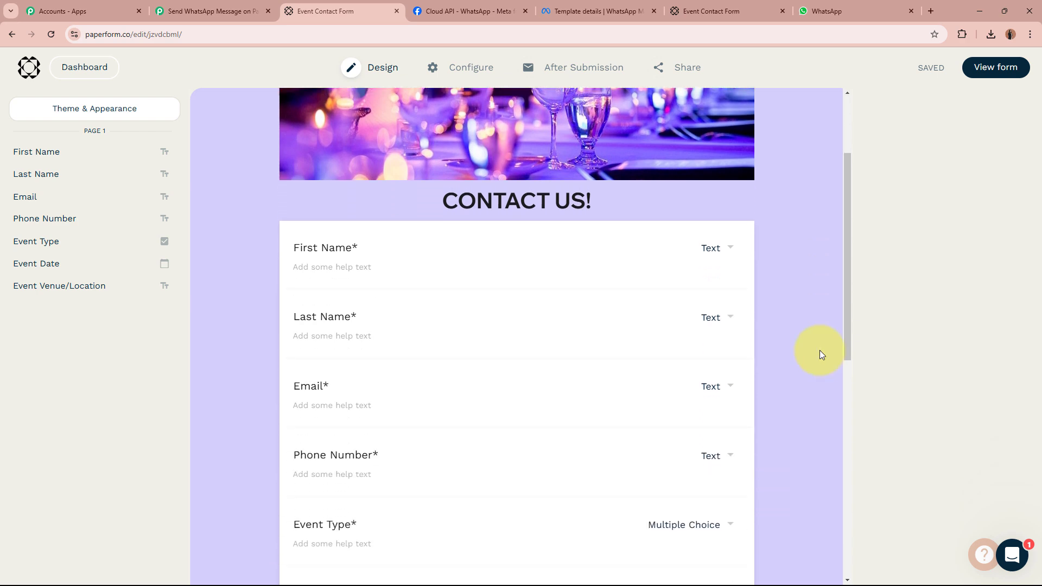
pyautogui.scroll(5, 819, 350)
pyautogui.scroll(1, 820, 354)
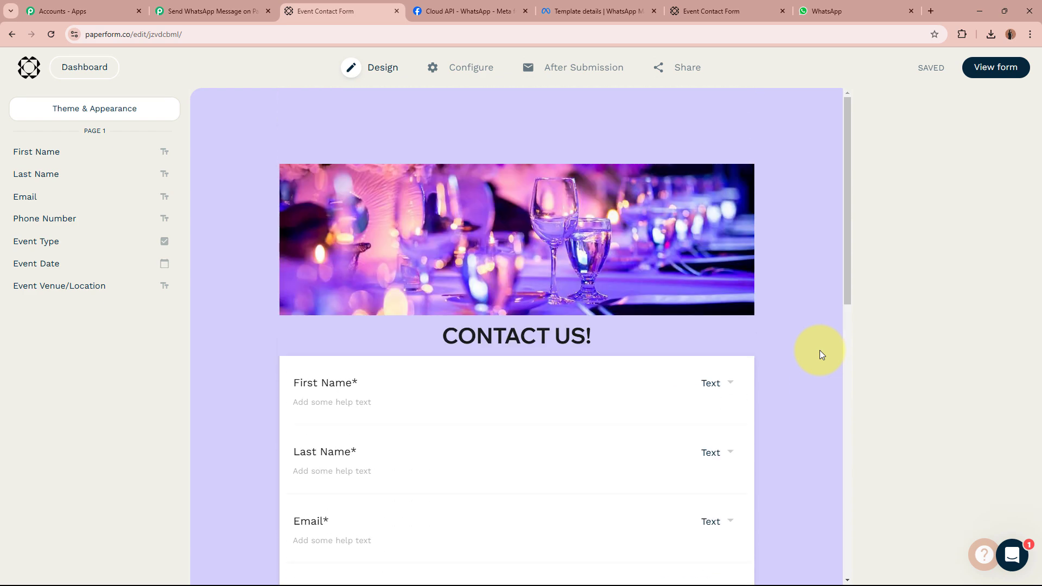
pyautogui.scroll(-4, 821, 354)
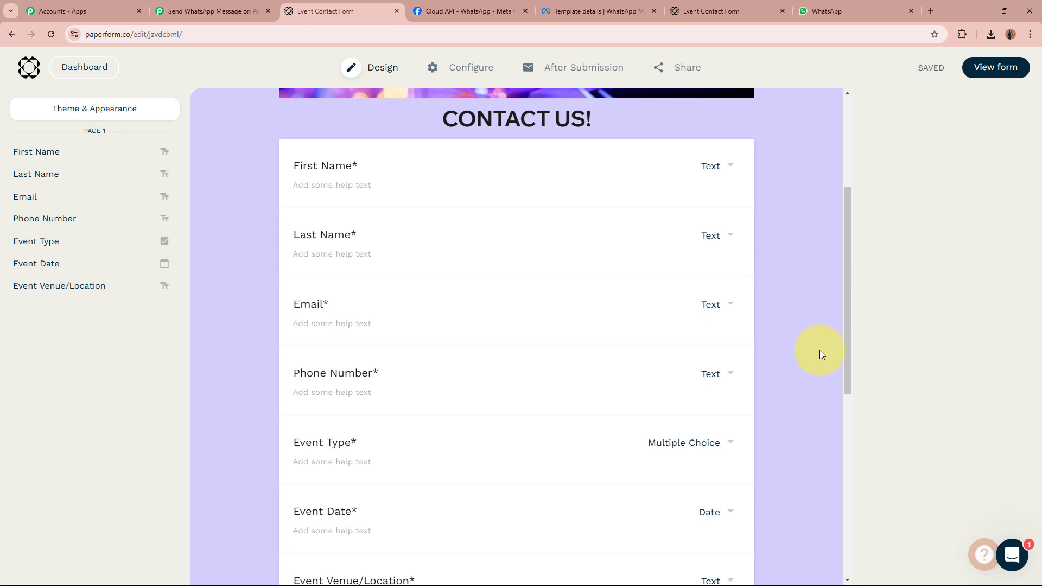
pyautogui.scroll(3, 820, 354)
pyautogui.scroll(1, 820, 353)
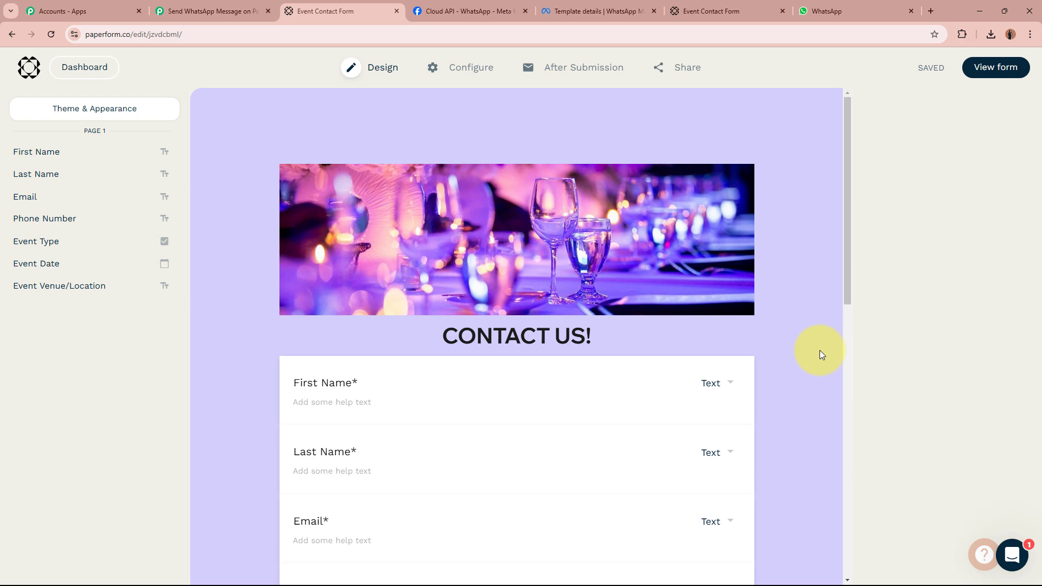
pyautogui.scroll(-6, 821, 354)
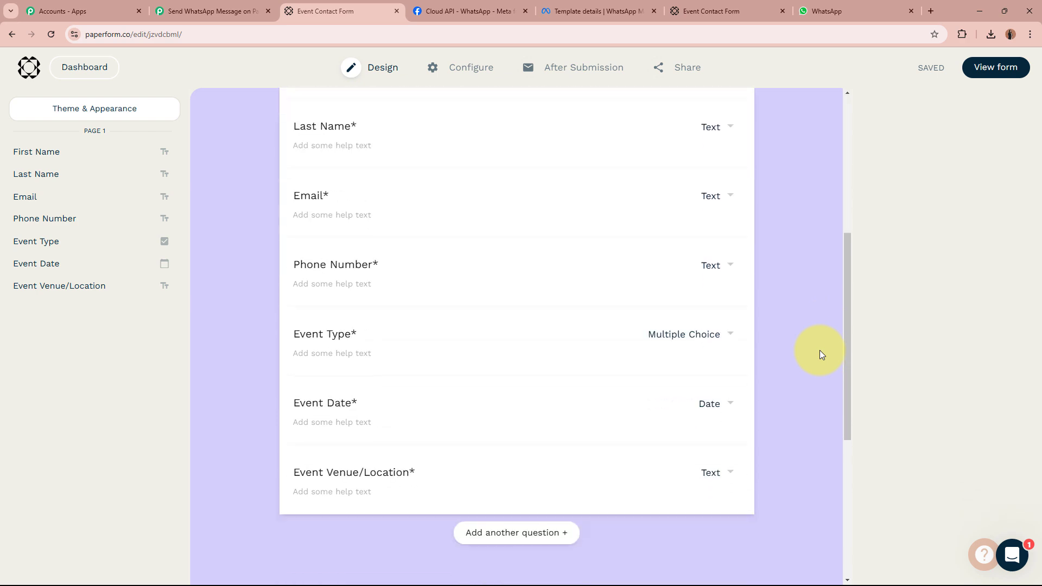
pyautogui.scroll(6, 821, 354)
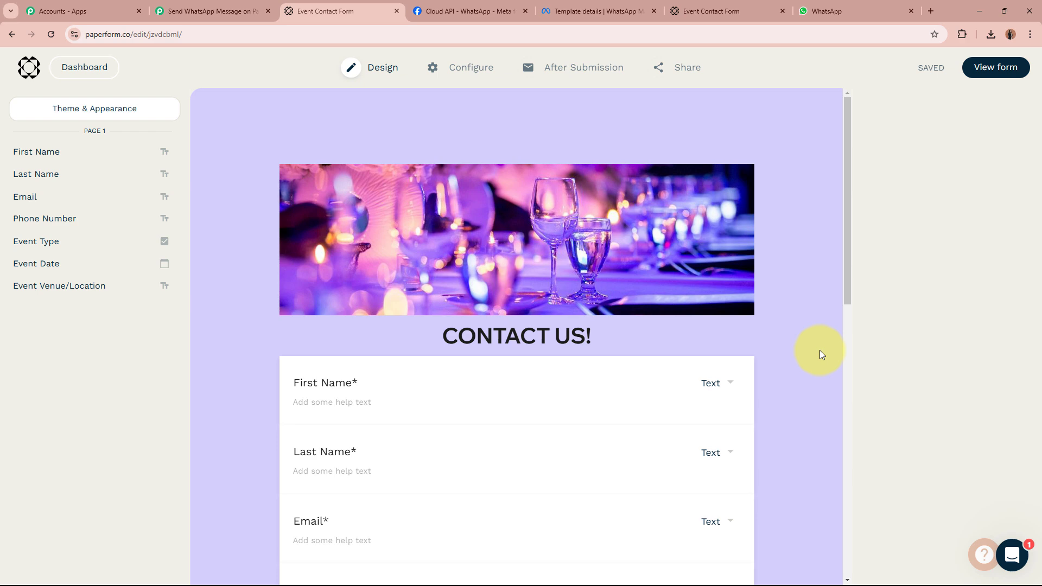
pyautogui.scroll(-1, 213, 304)
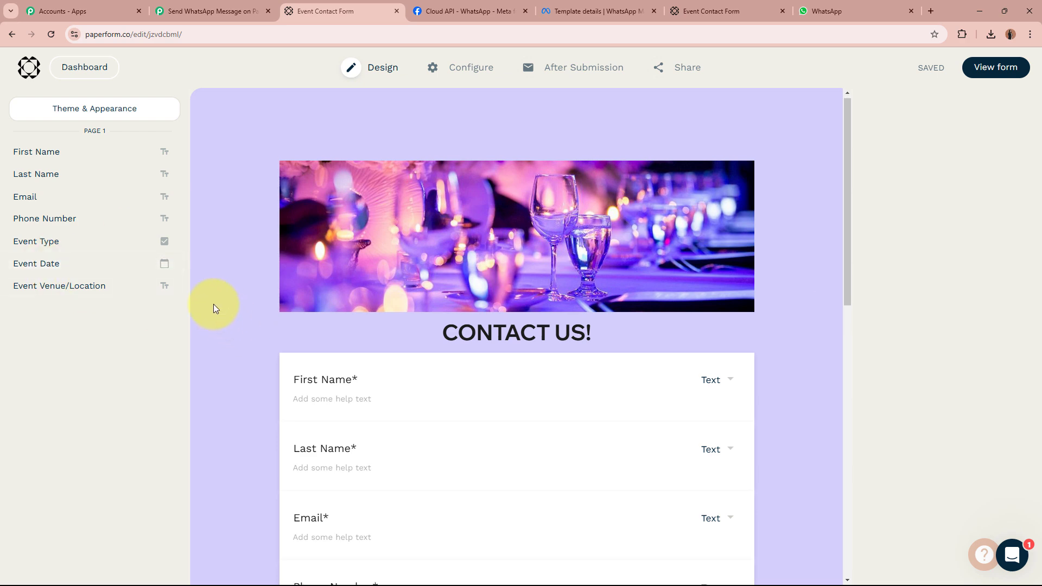
pyautogui.scroll(-8, 214, 303)
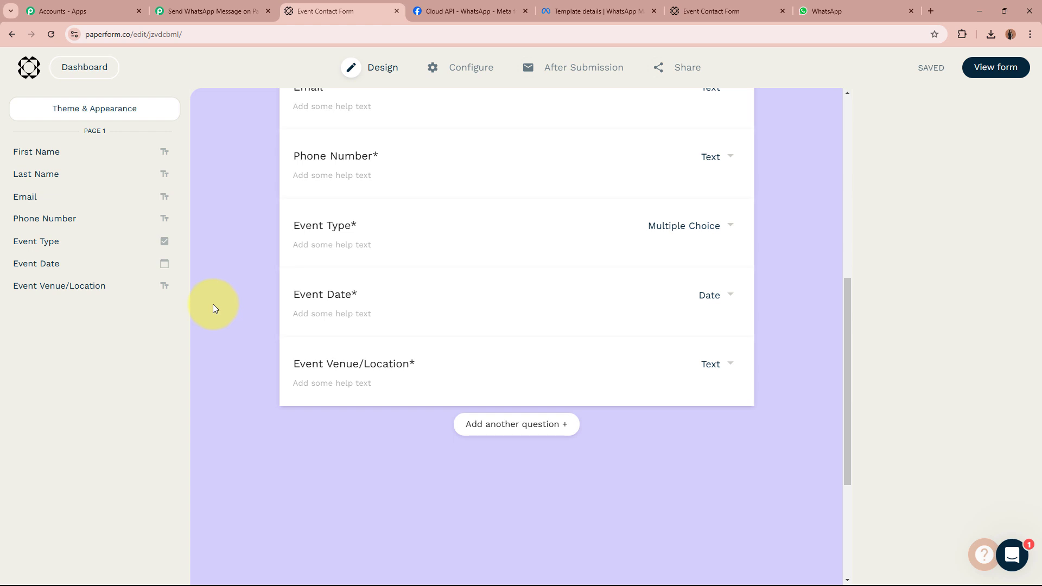
pyautogui.scroll(8, 213, 304)
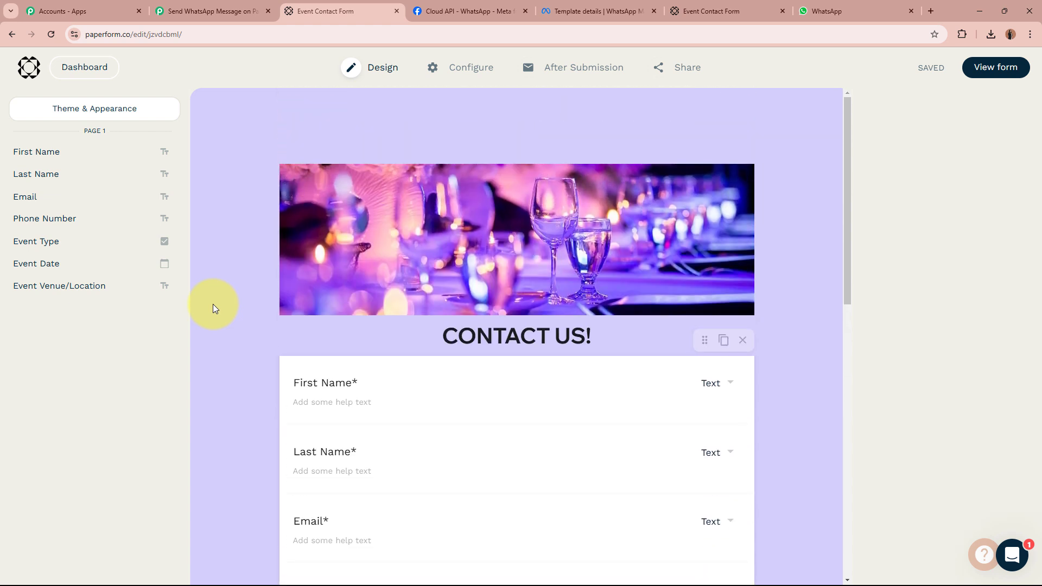
pyautogui.scroll(-6, 213, 304)
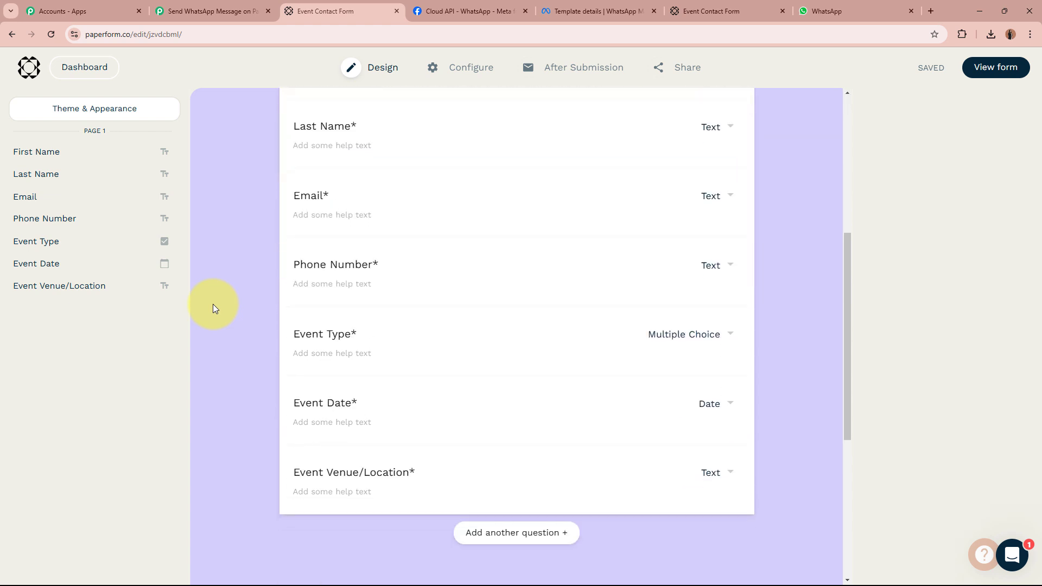
pyautogui.scroll(6, 213, 304)
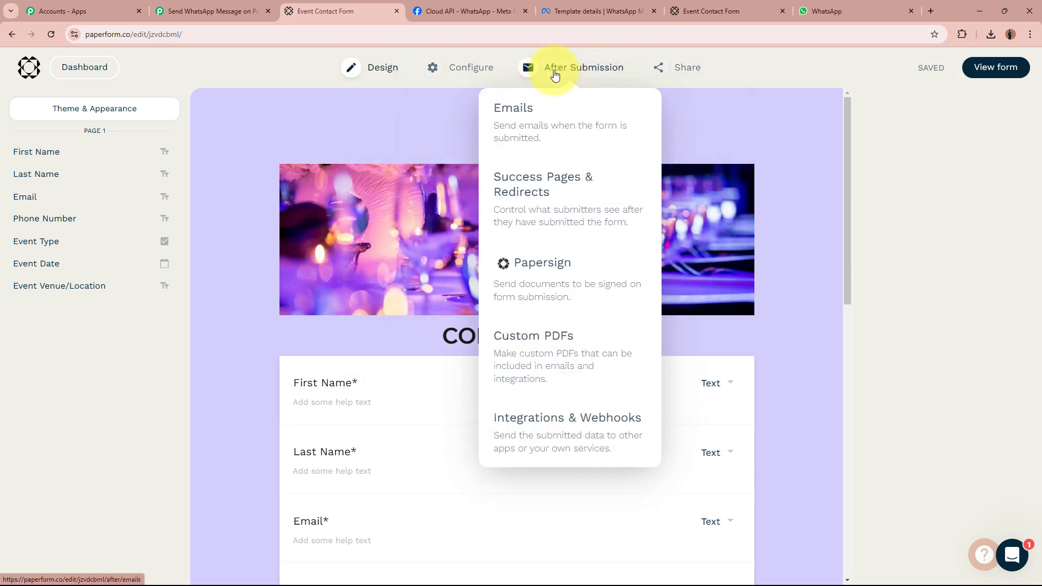
# Go to After Submission > Integrations & Webhooks, expand Webhooks and add a new webhook.
pyautogui.click(554, 73)
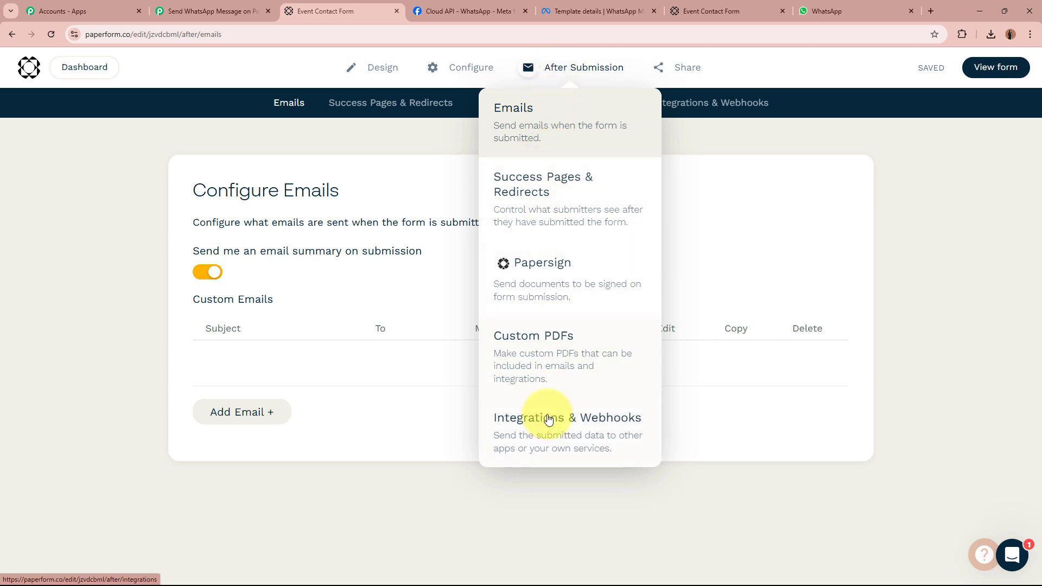
pyautogui.click(605, 436)
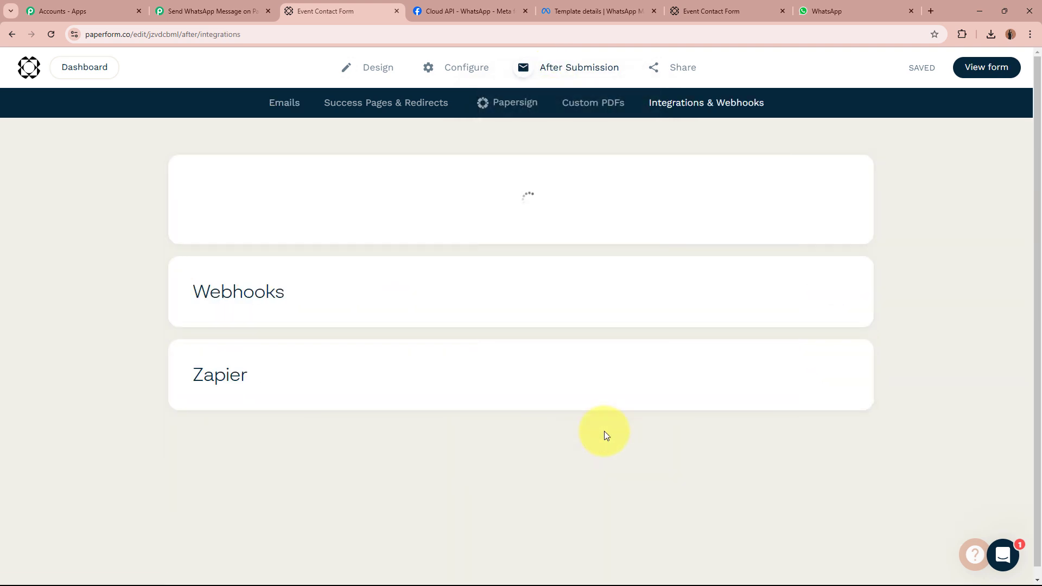
pyautogui.scroll(-13, 102, 338)
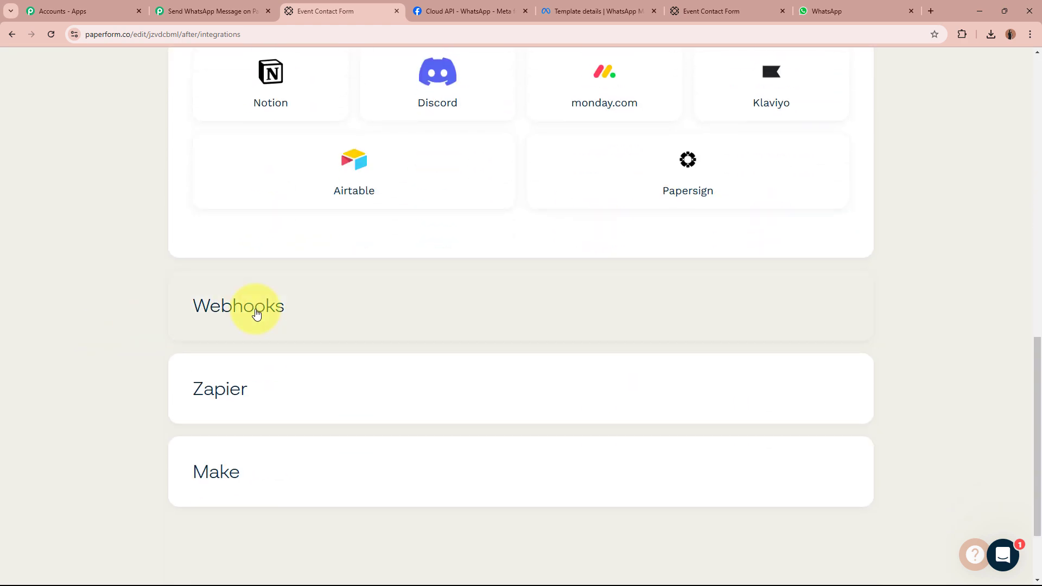
pyautogui.click(256, 308)
pyautogui.scroll(-2, 76, 354)
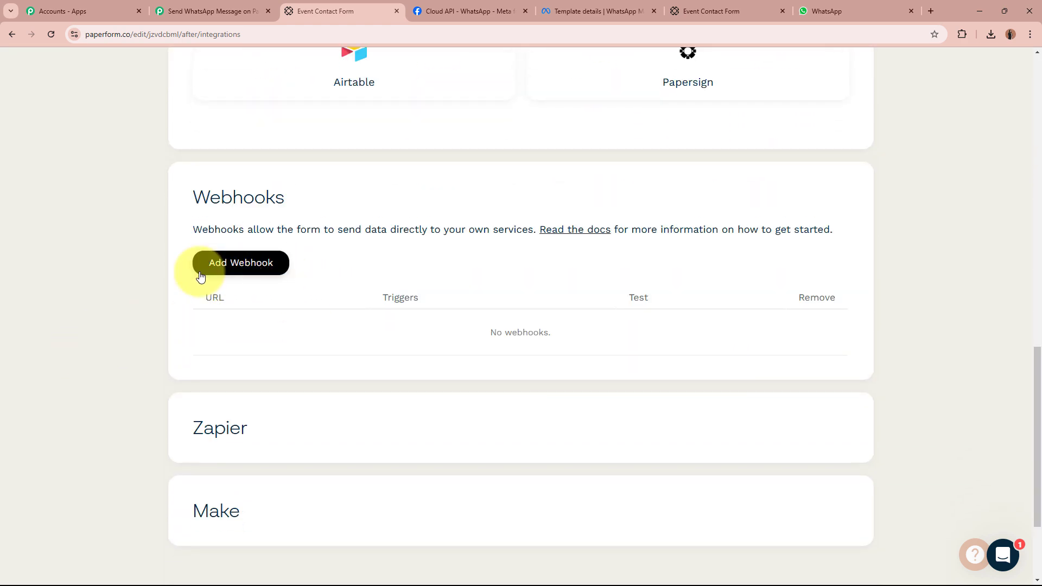
pyautogui.click(260, 269)
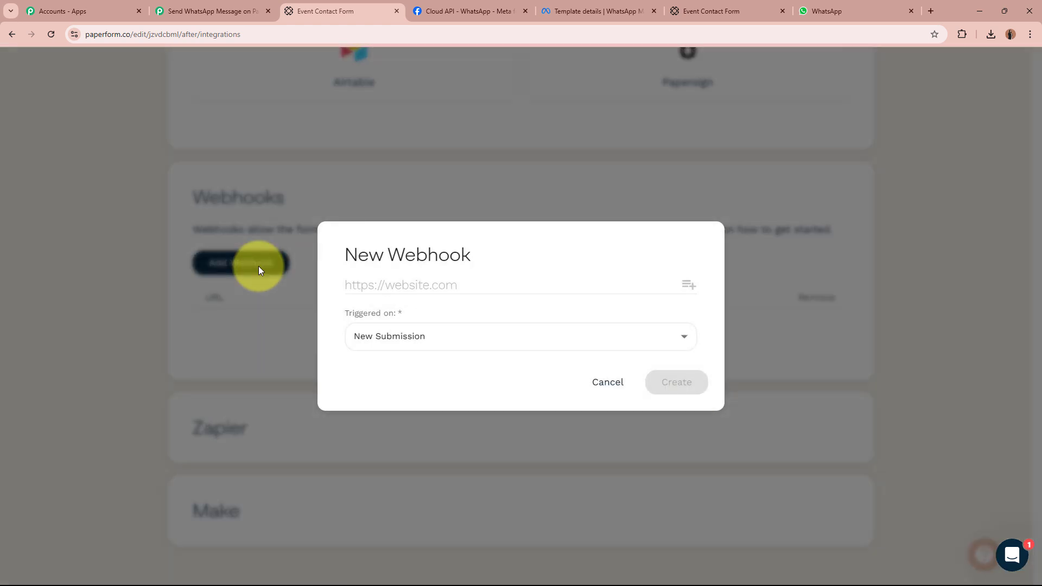
# Paste the copied Pabbly Connect webhook URL into the new webhook's URL field.
pyautogui.click(421, 290)
pyautogui.click(217, 11)
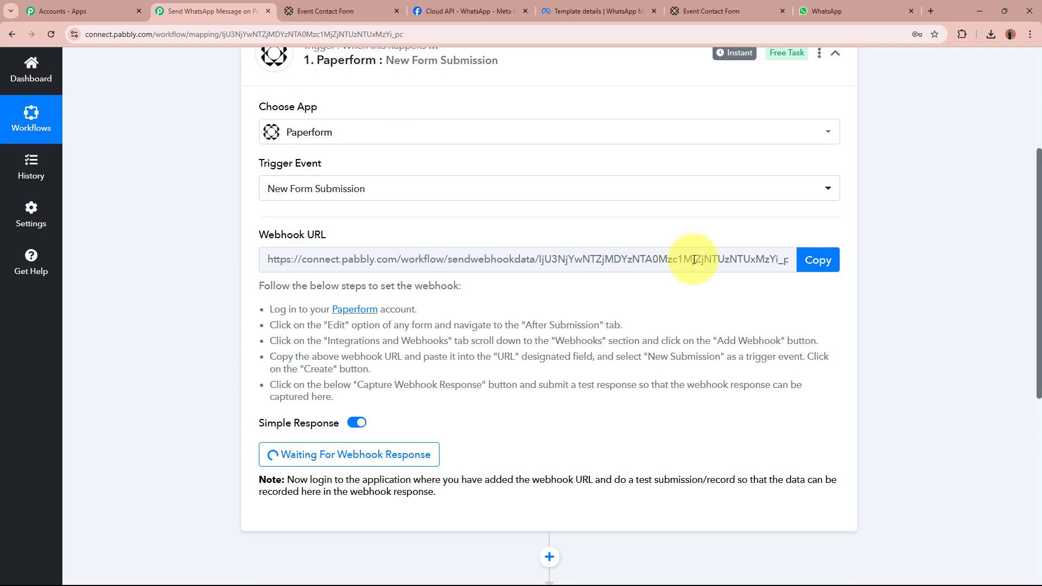
pyautogui.click(831, 268)
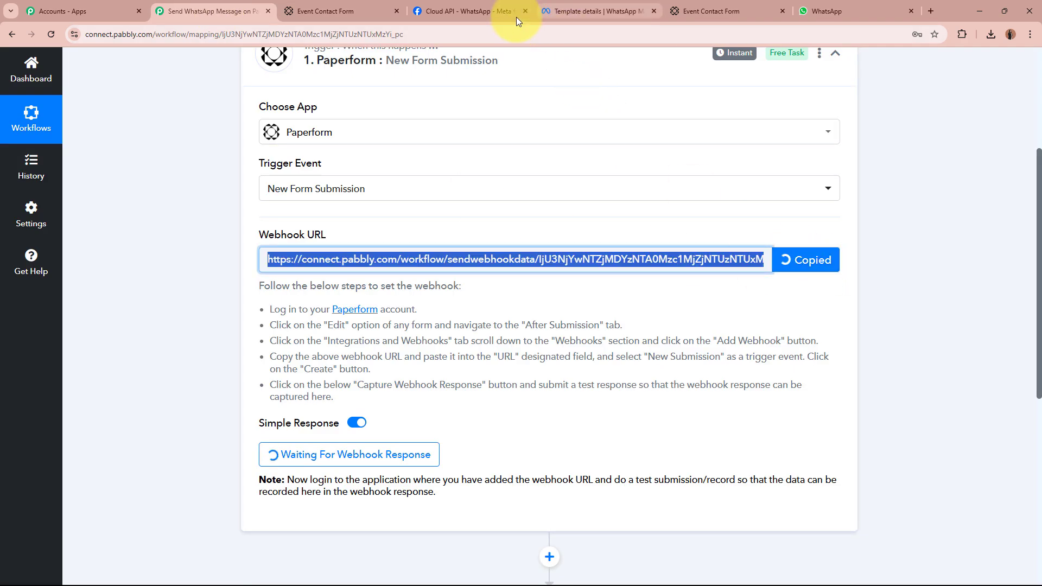
pyautogui.click(327, 11)
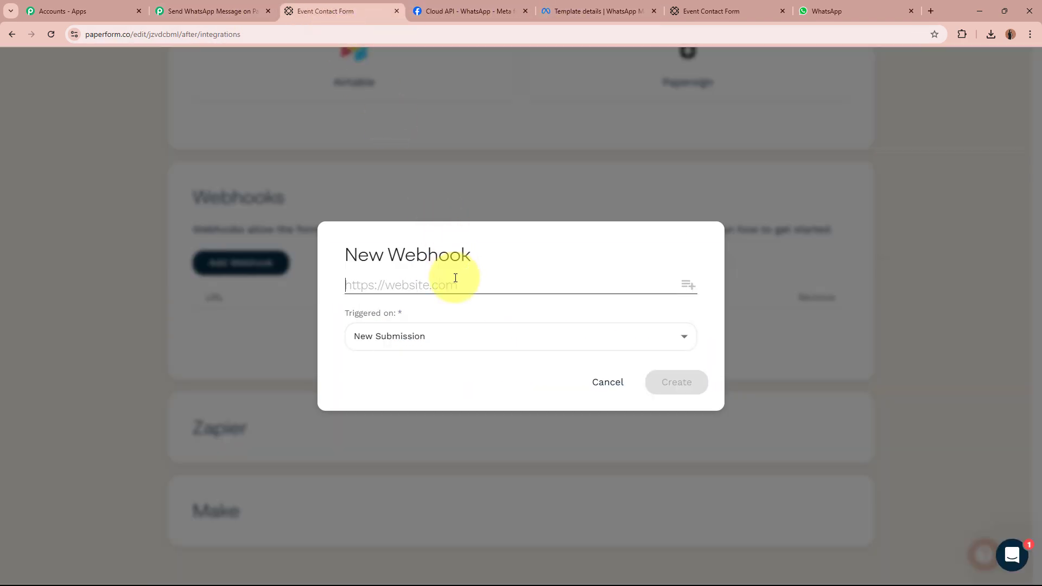
pyautogui.hotkey('ctrl', 'v')
# Set the webhook to trigger on New Submission and create it.
pyautogui.click(438, 345)
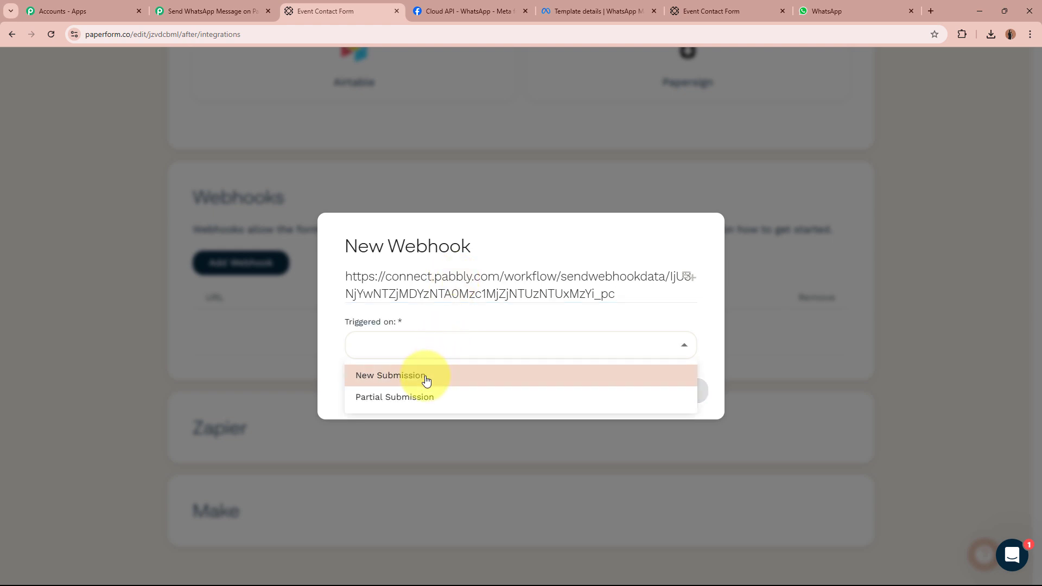
pyautogui.click(426, 380)
pyautogui.click(313, 343)
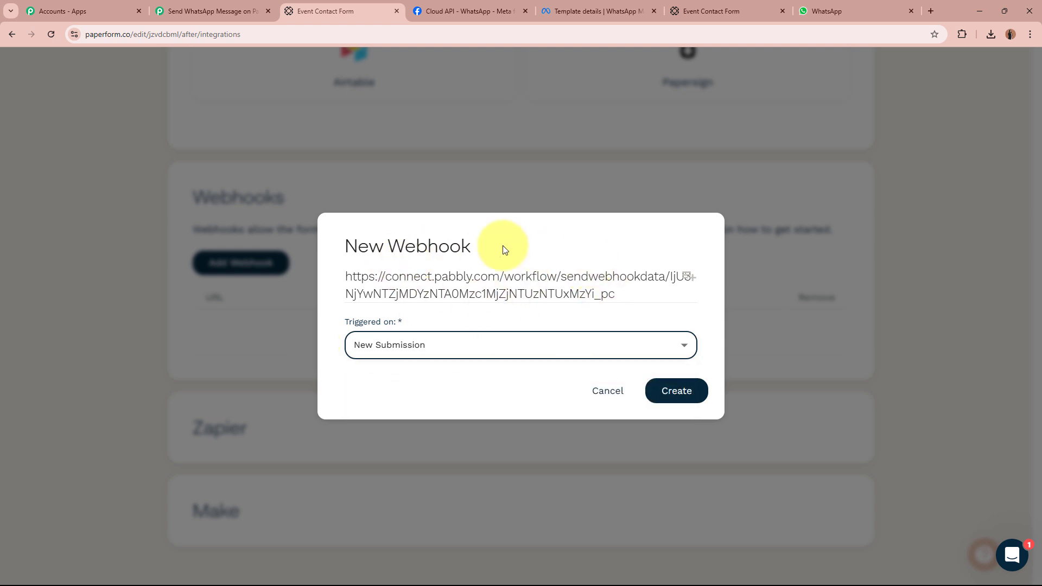
pyautogui.click(676, 391)
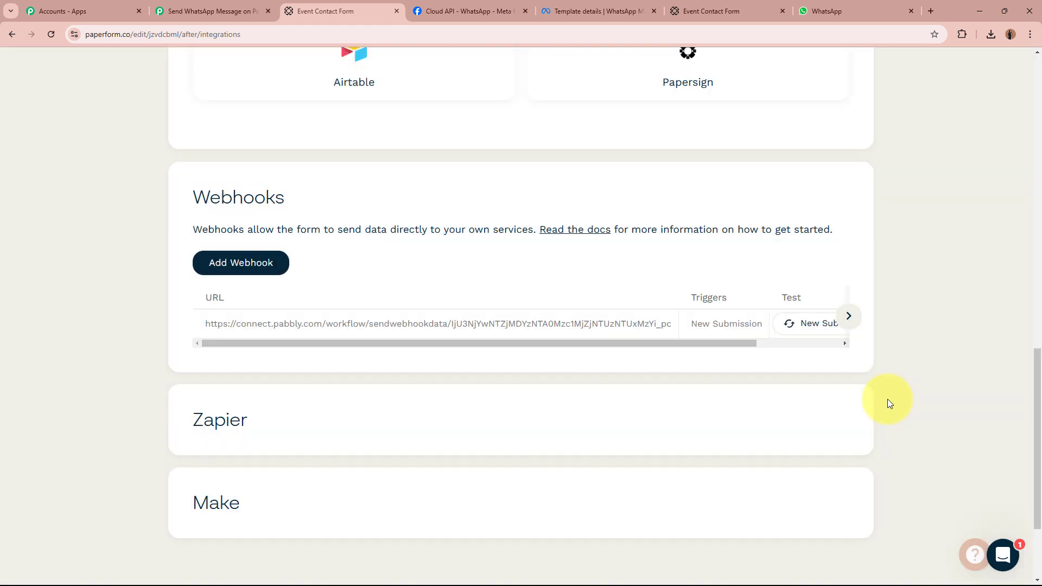
pyautogui.moveTo(675, 343); pyautogui.dragTo(747, 343)
pyautogui.moveTo(629, 342); pyautogui.dragTo(395, 344)
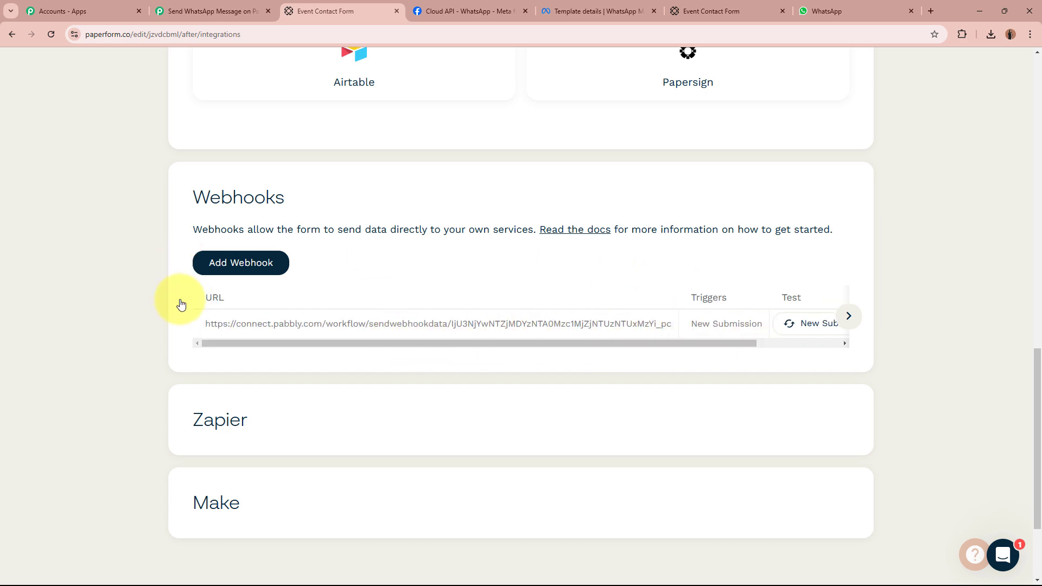
pyautogui.click(217, 10)
# Scroll to the Pabbly Paperform trigger that is waiting for a webhook response.
pyautogui.scroll(-3, 154, 328)
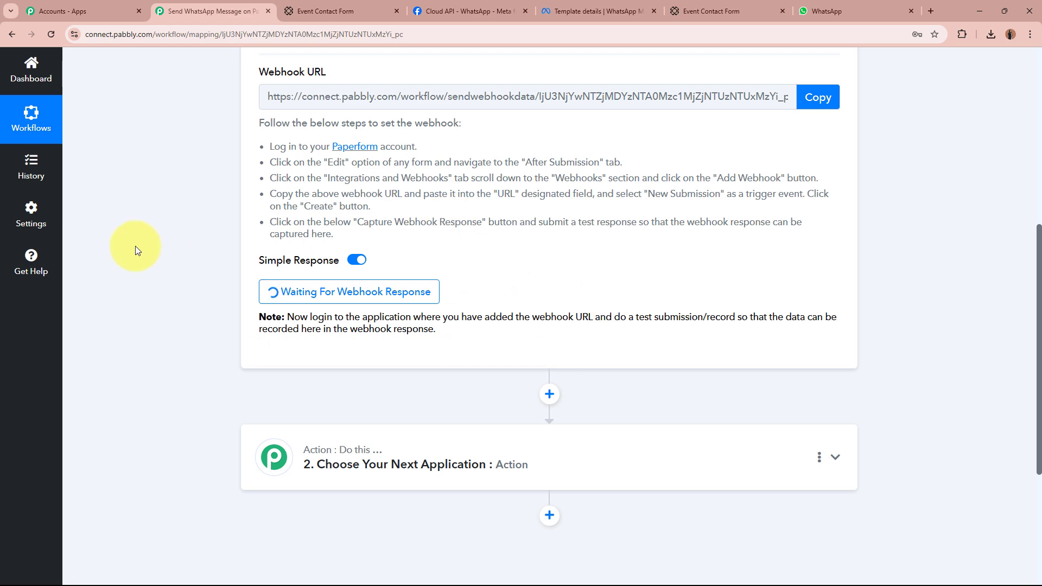
pyautogui.scroll(5, 147, 265)
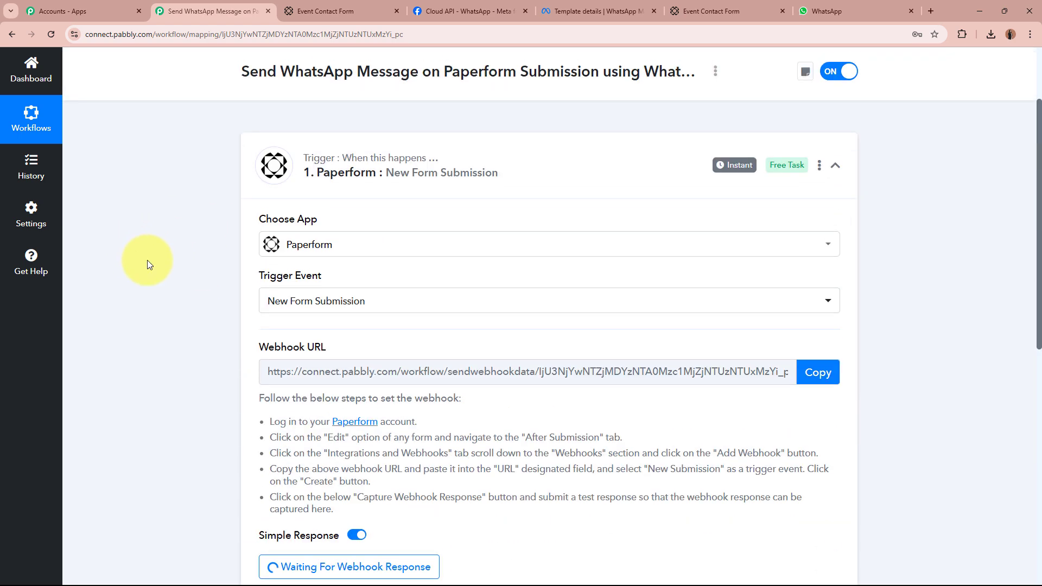
pyautogui.scroll(2, 148, 260)
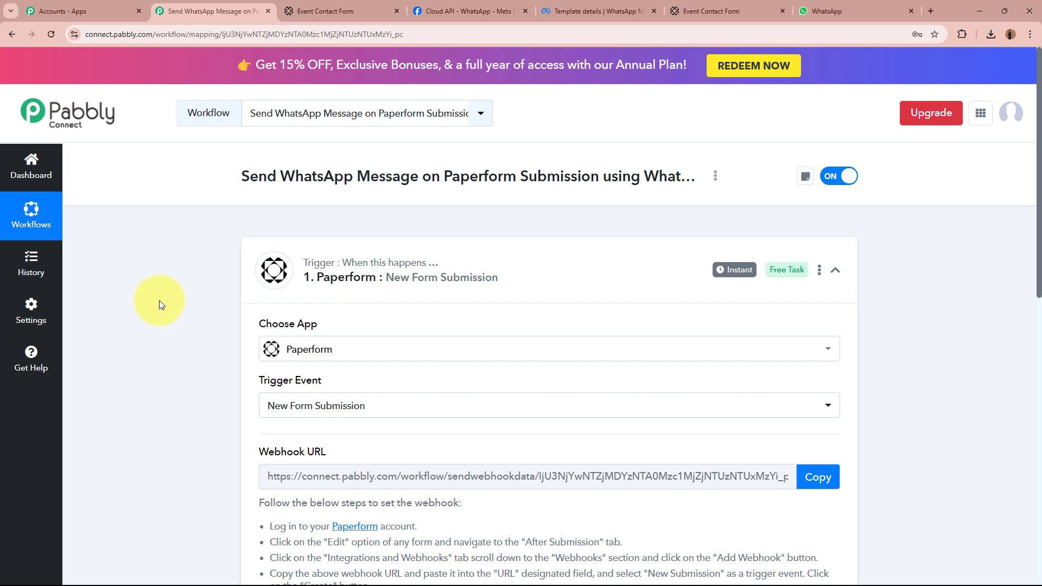
# Return to Paperform and open the Event Contact Form in its Design editor.
pyautogui.click(347, 11)
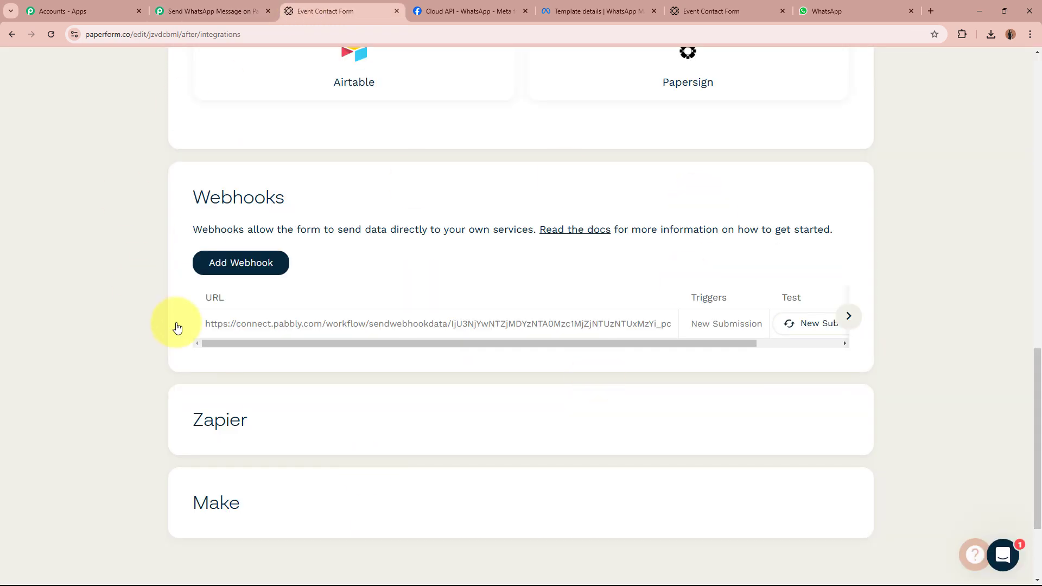
pyautogui.scroll(15, 176, 327)
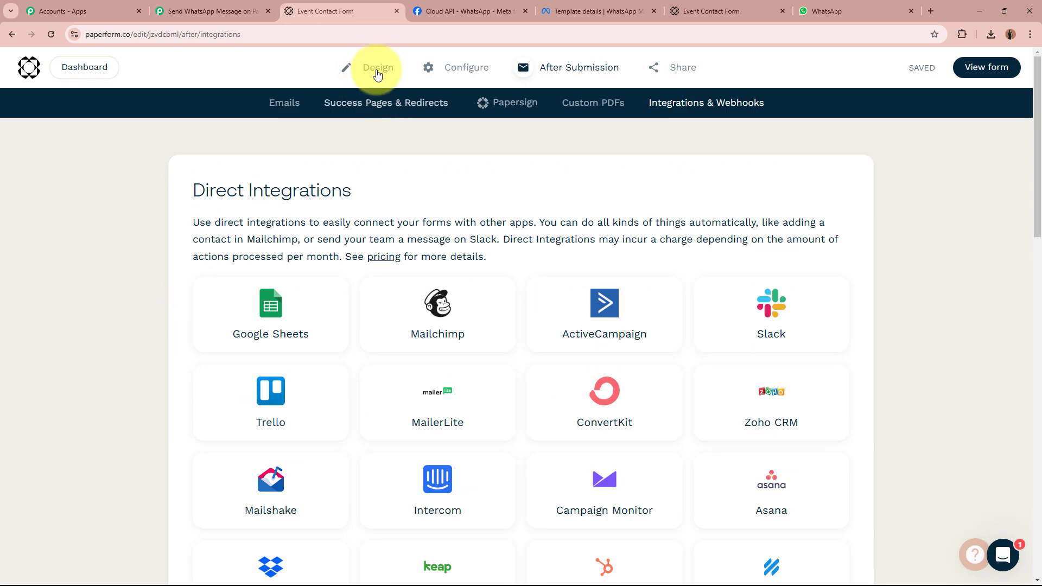
pyautogui.click(378, 69)
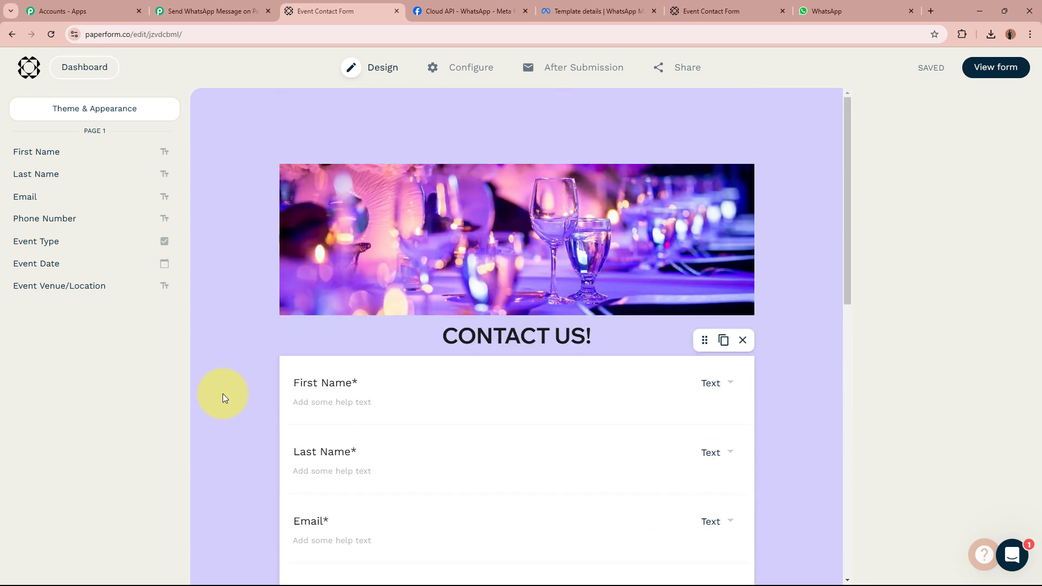
# On the live form, enter the test contact's first name, last name, e-mail and phone number.
pyautogui.click(719, 11)
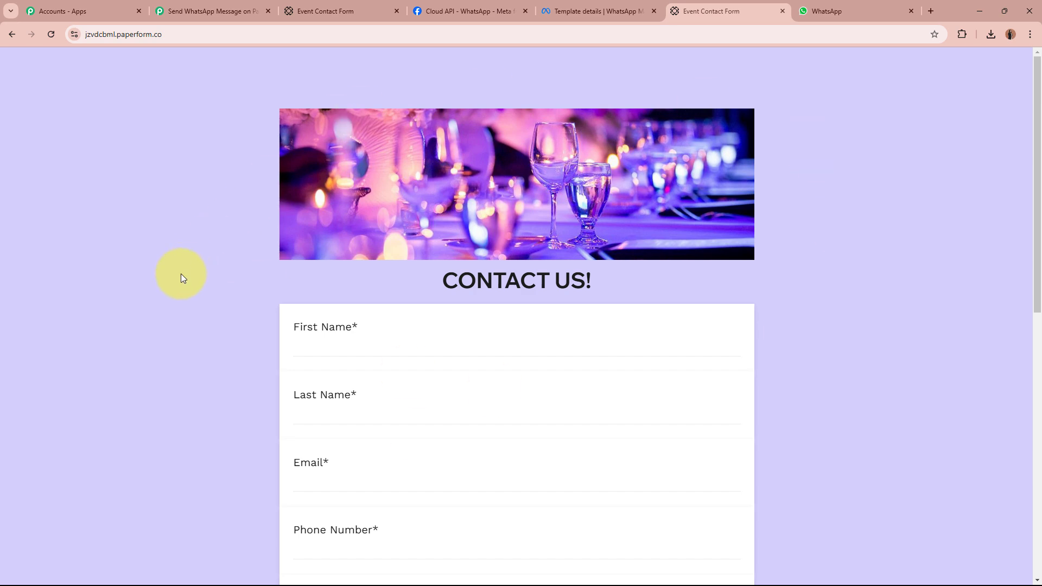
pyautogui.scroll(-3, 181, 278)
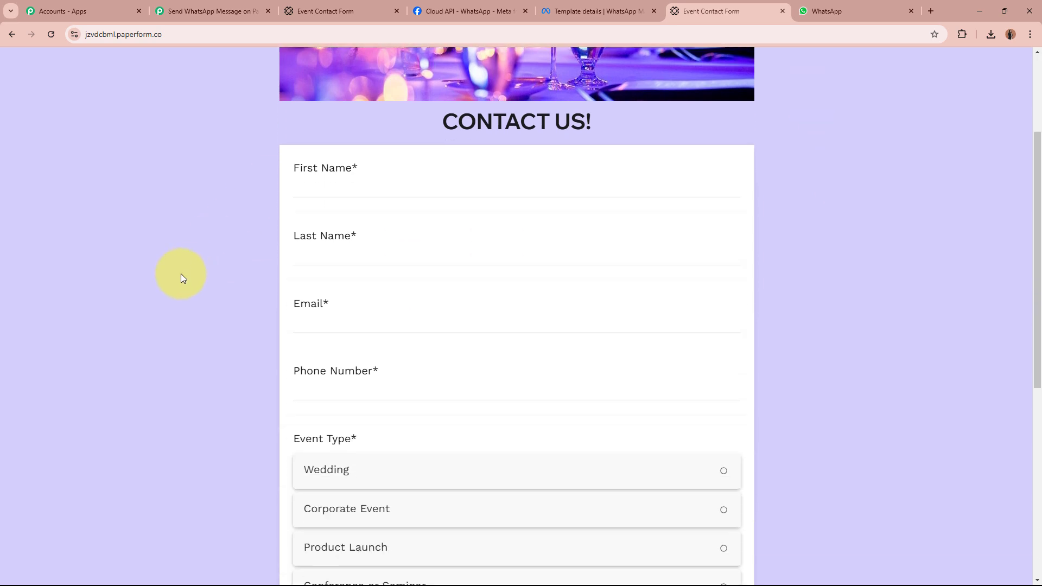
pyautogui.click(376, 191)
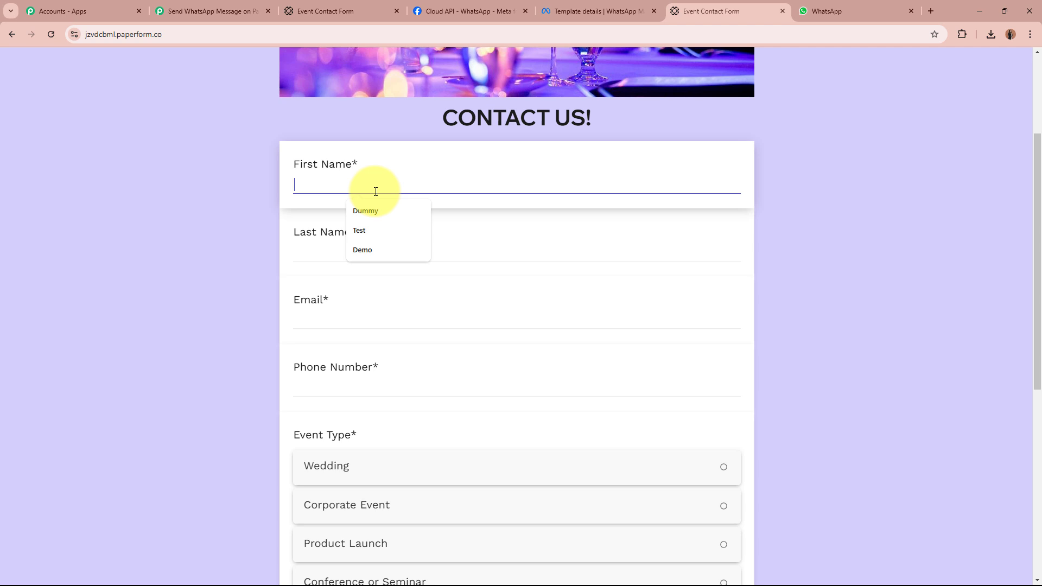
pyautogui.write('Smart')
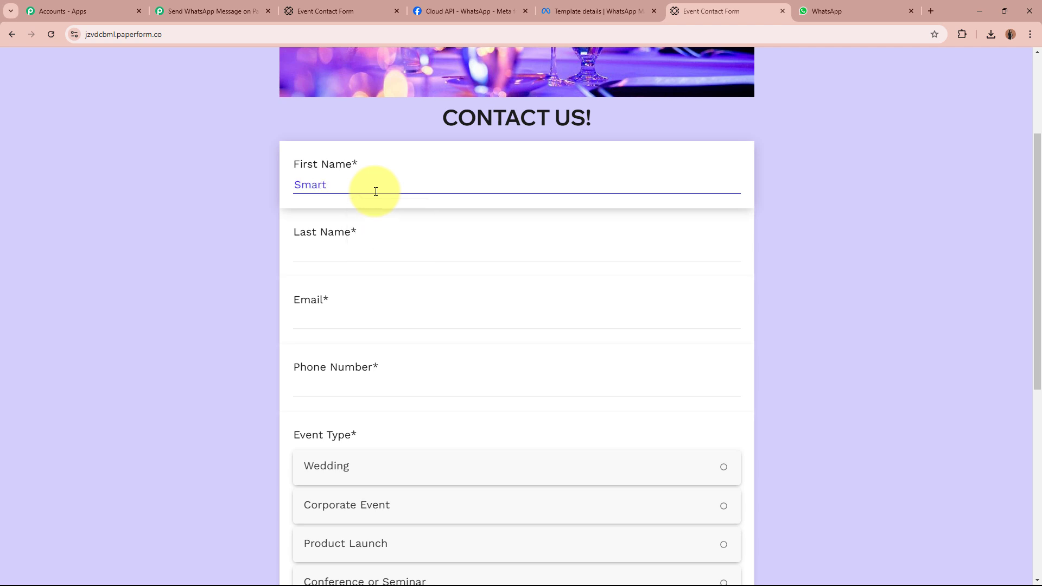
pyautogui.click(379, 252)
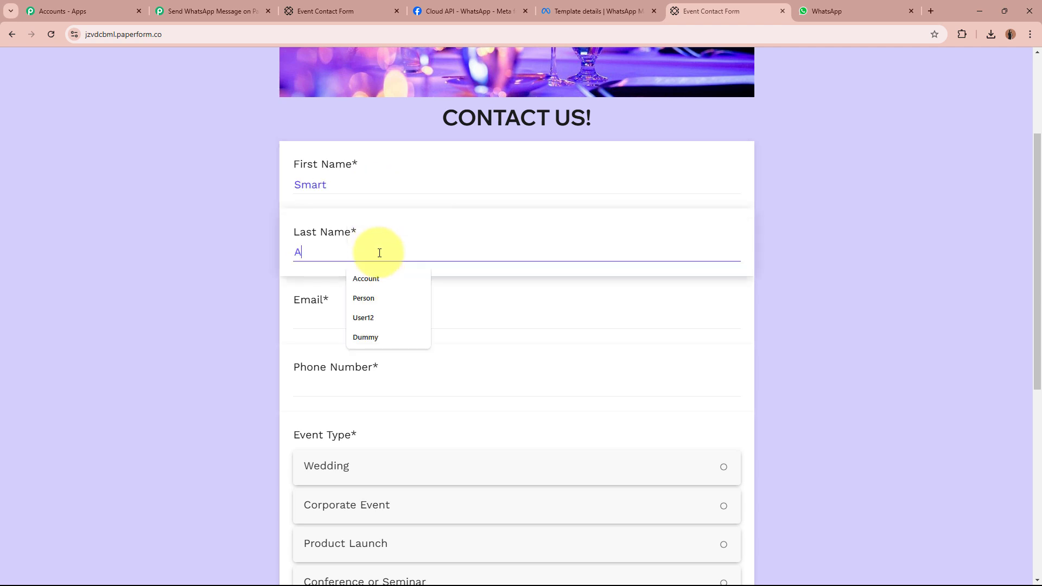
pyautogui.write('Account5')
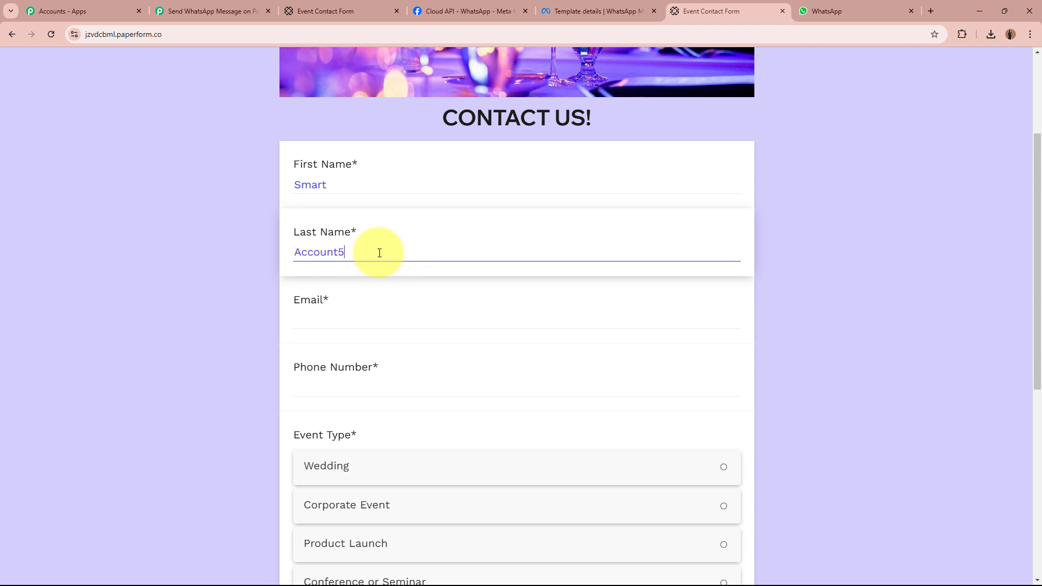
pyautogui.click(394, 335)
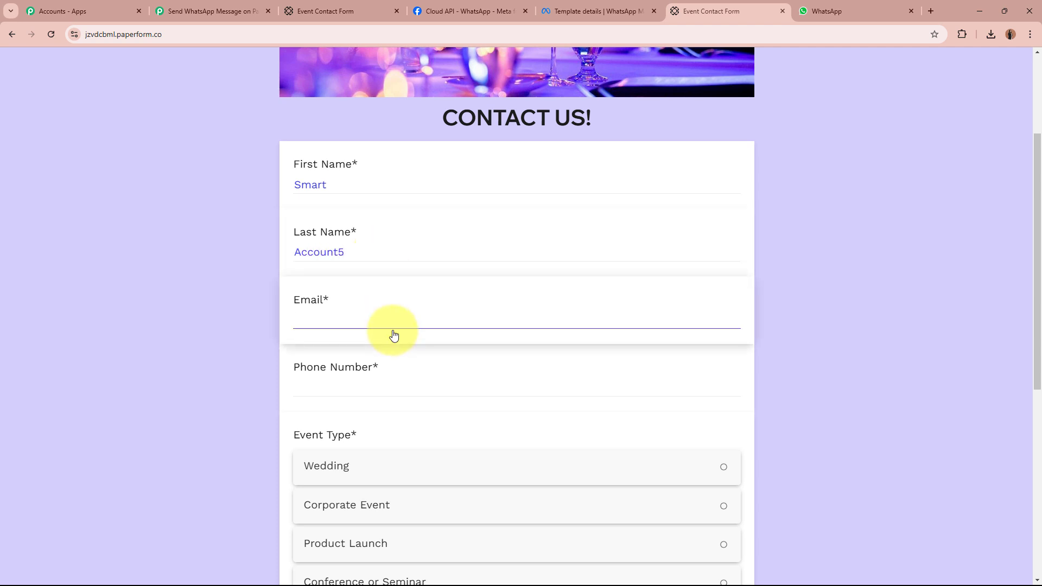
pyautogui.scroll(-2, 201, 353)
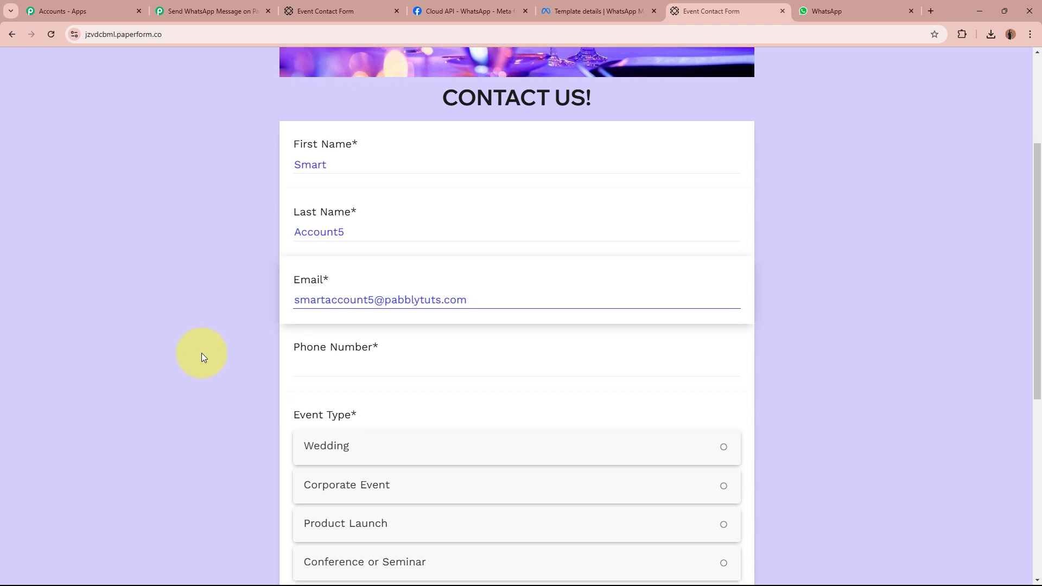
pyautogui.click(396, 284)
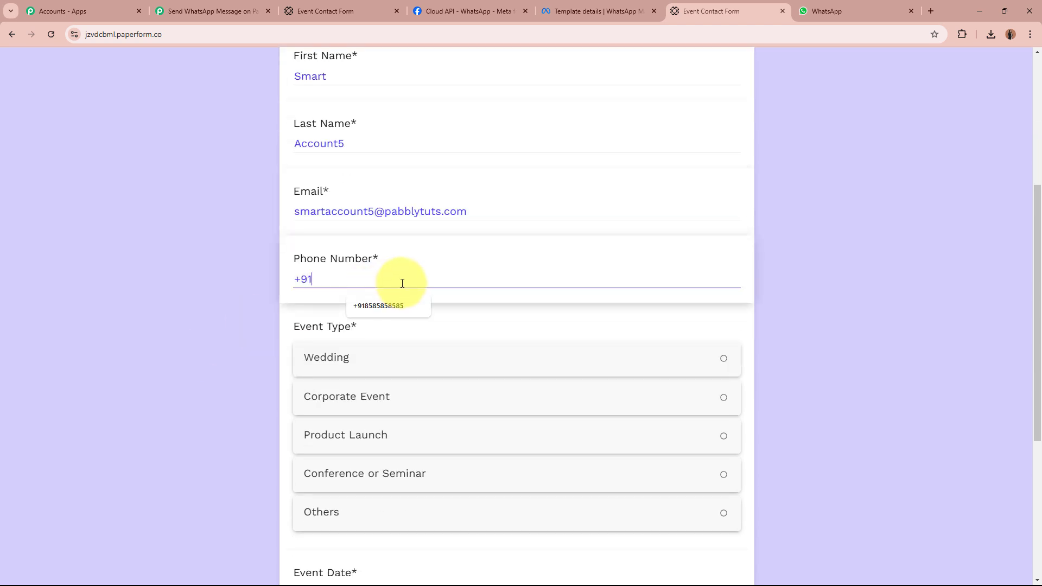
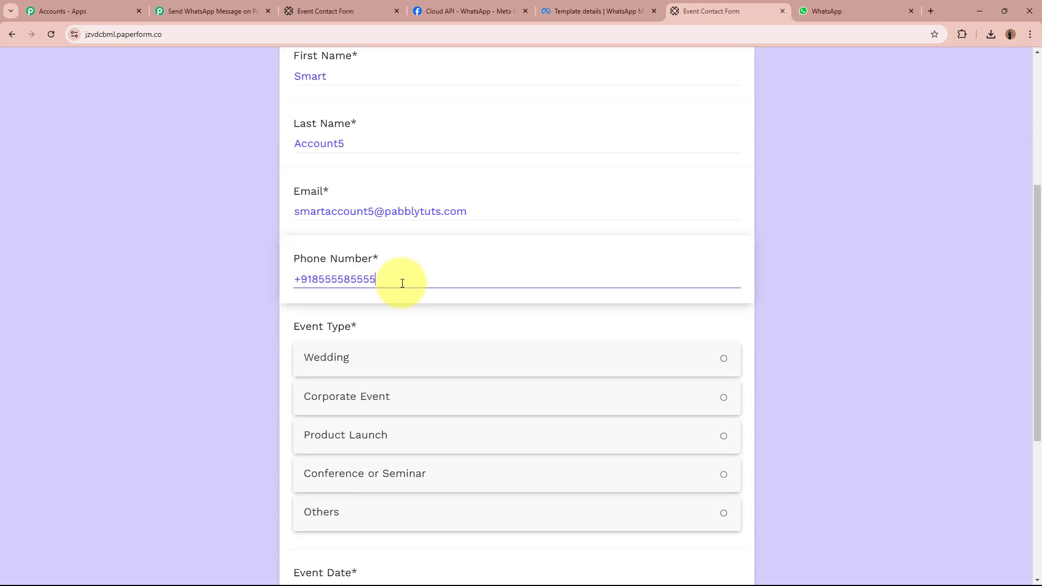
# Choose Conference or Seminar, set event date 06/12/2024, and fill the venue with a saved address.
pyautogui.scroll(-1, 252, 365)
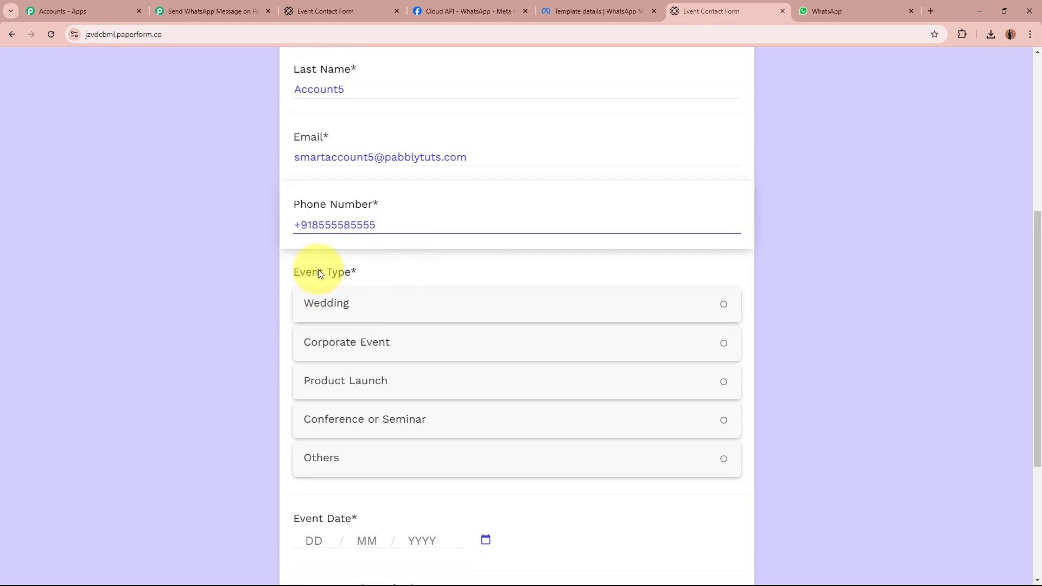
pyautogui.scroll(-2, 210, 288)
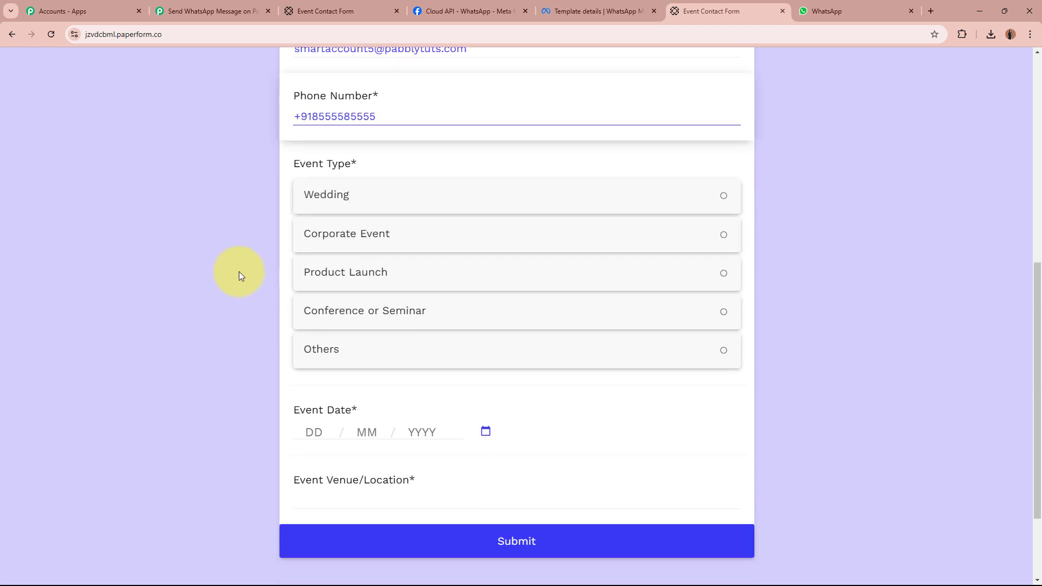
pyautogui.click(401, 313)
pyautogui.scroll(-1, 197, 372)
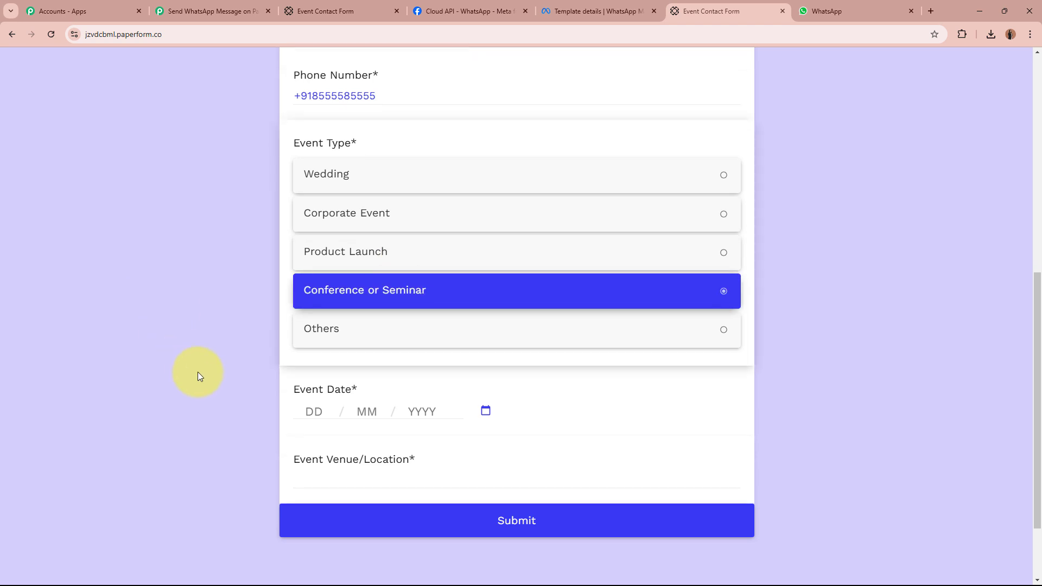
pyautogui.click(311, 324)
pyautogui.write('0')
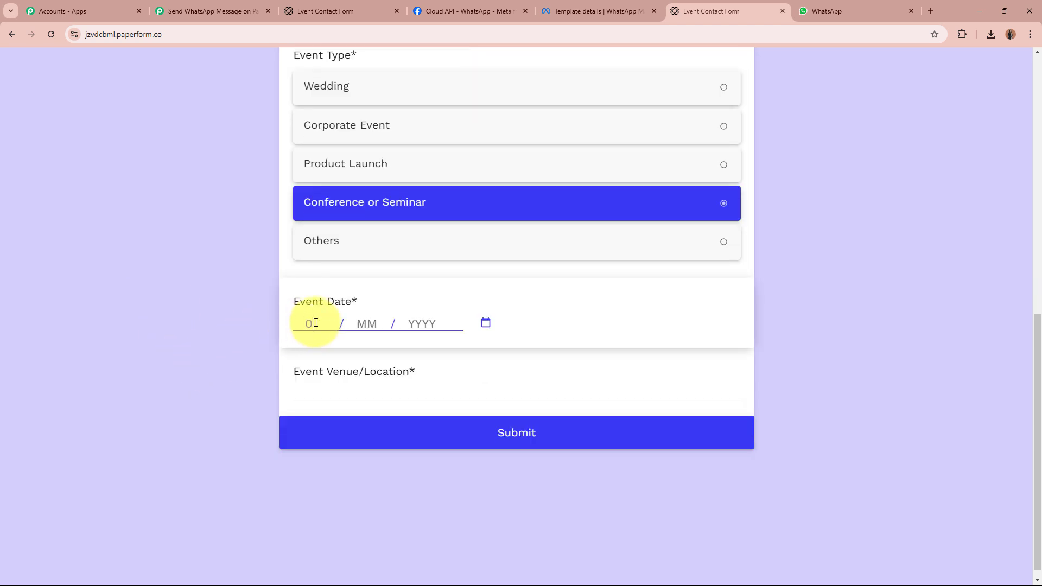
pyautogui.write('6 / 12 / 2024')
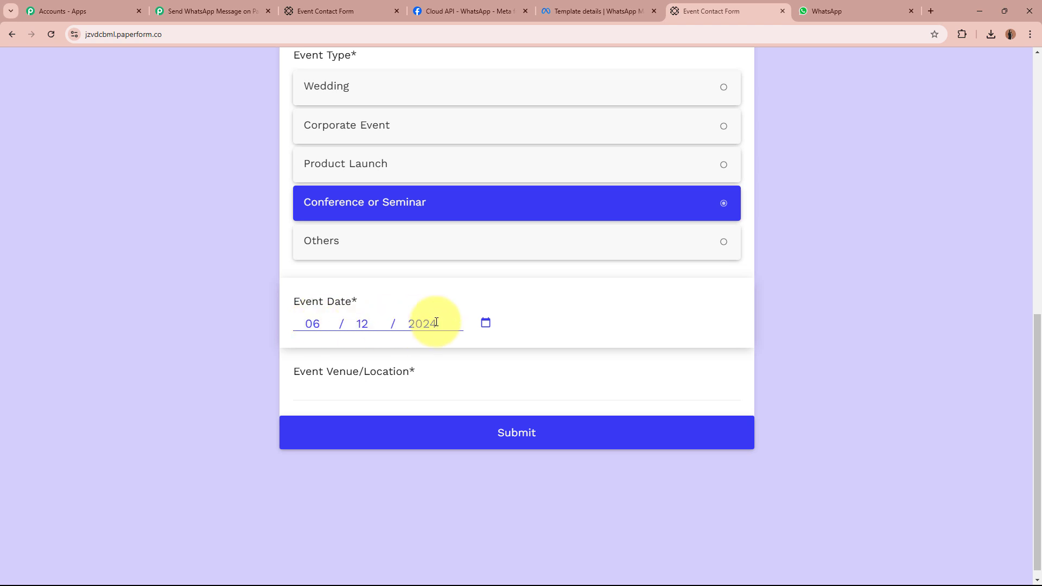
pyautogui.scroll(-1, 240, 337)
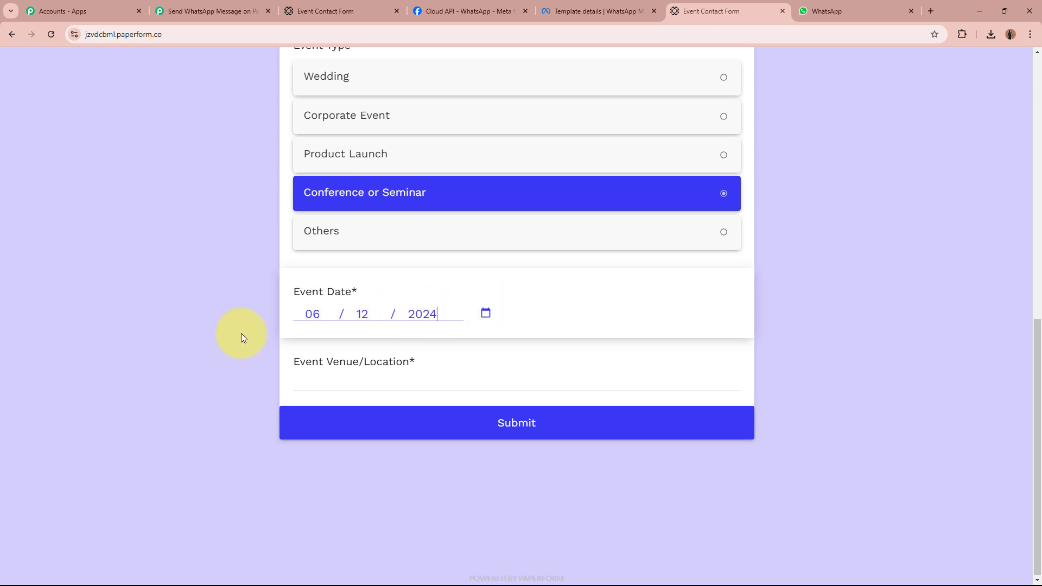
pyautogui.click(403, 379)
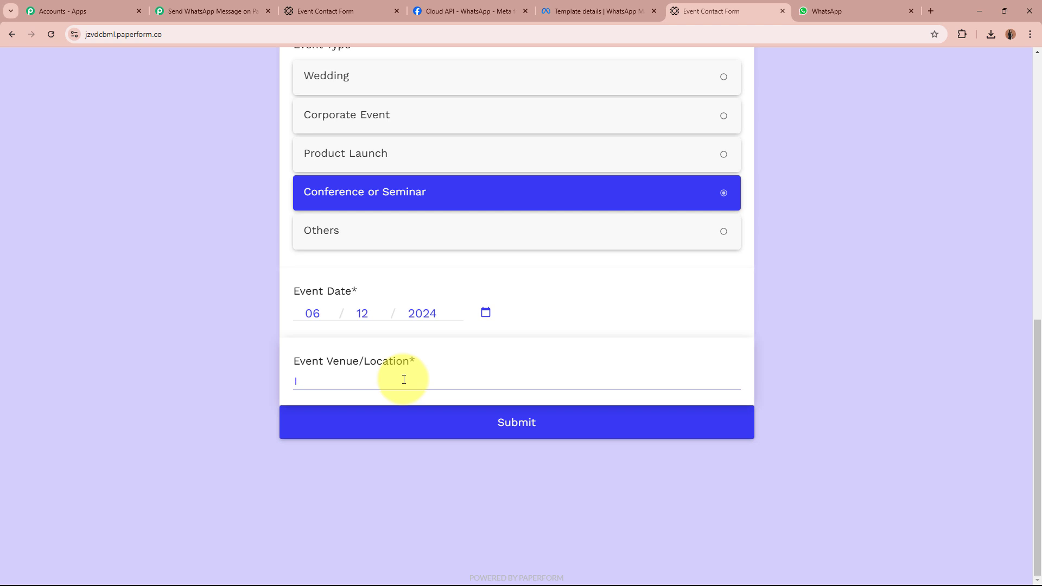
pyautogui.write('123, New Town, Indore, 462000')
pyautogui.click(191, 399)
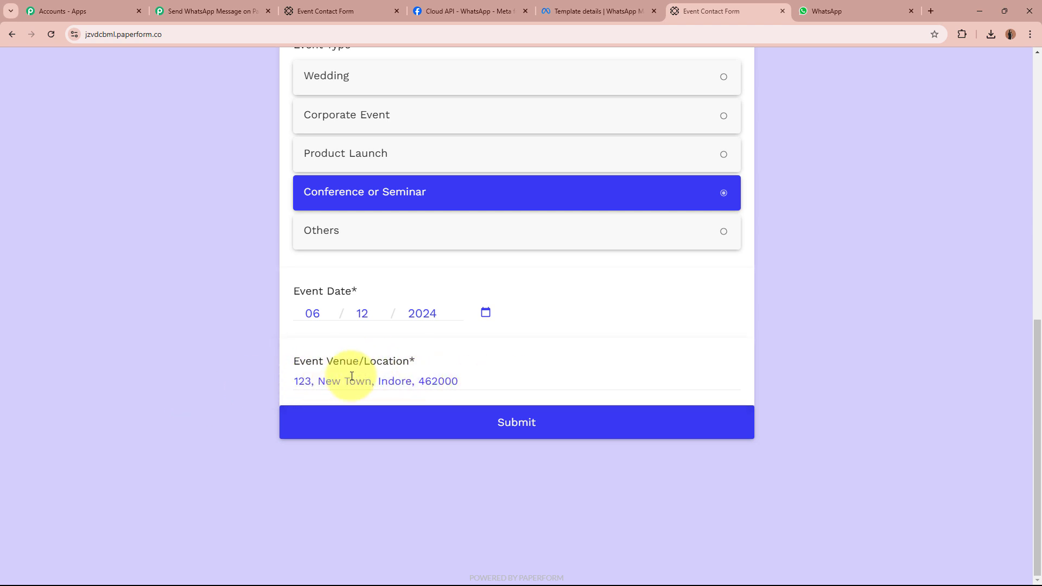
pyautogui.scroll(7, 239, 357)
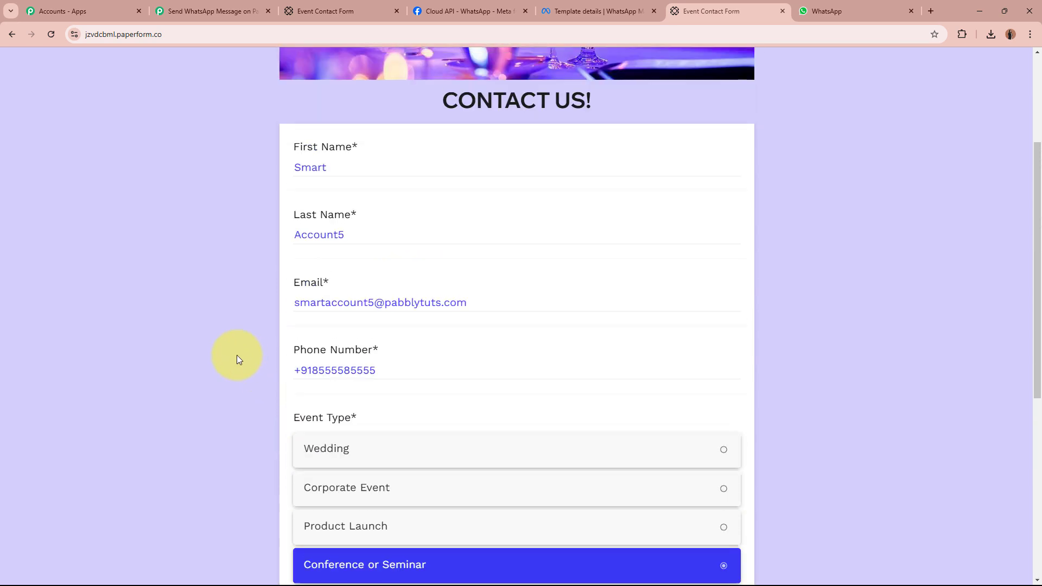
pyautogui.scroll(-7, 237, 355)
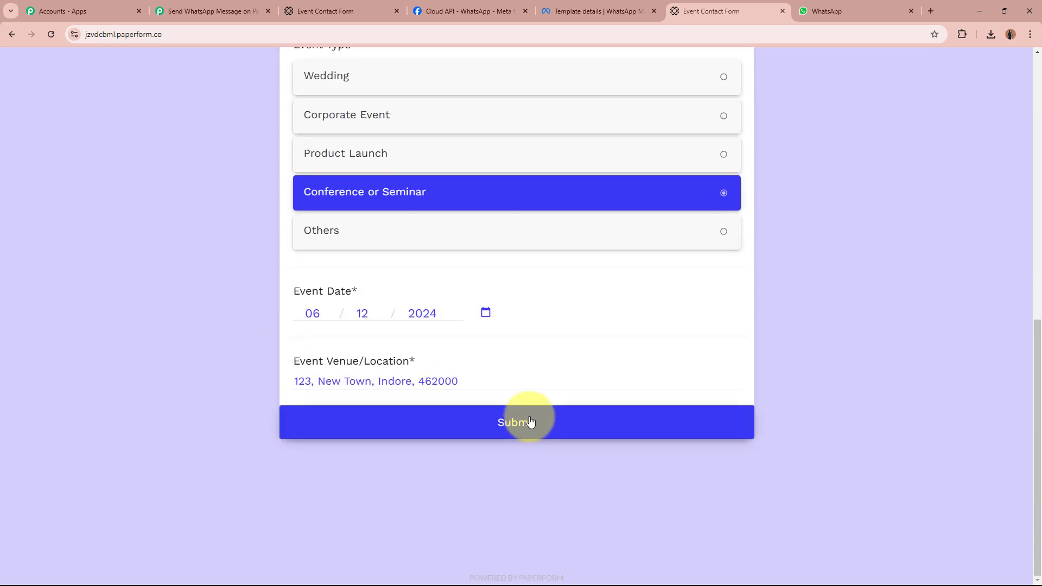
# Submit the completed form and check its confirmation message.
pyautogui.click(531, 423)
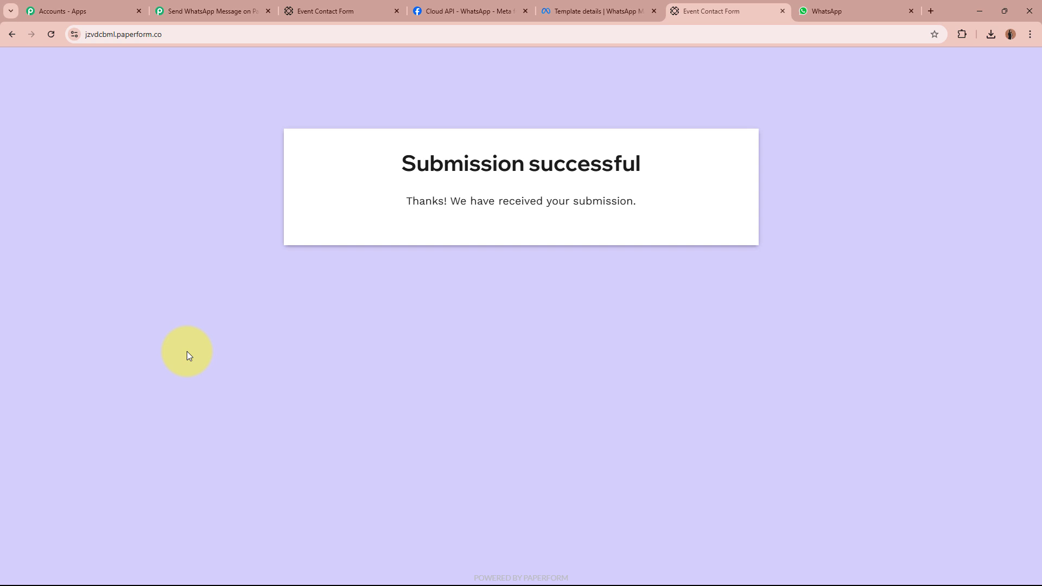
pyautogui.moveTo(395, 205); pyautogui.dragTo(734, 198)
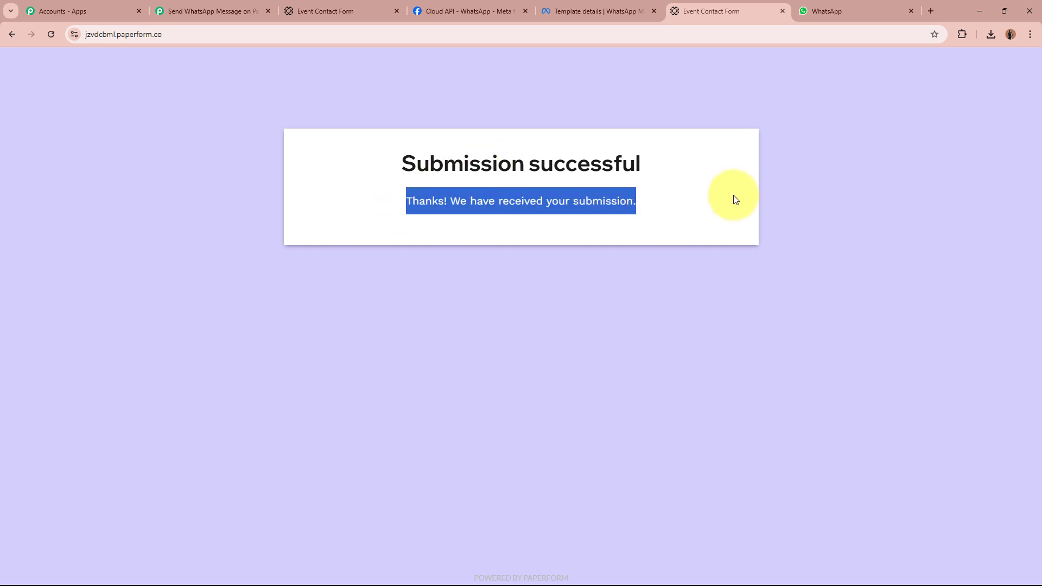
pyautogui.click(770, 194)
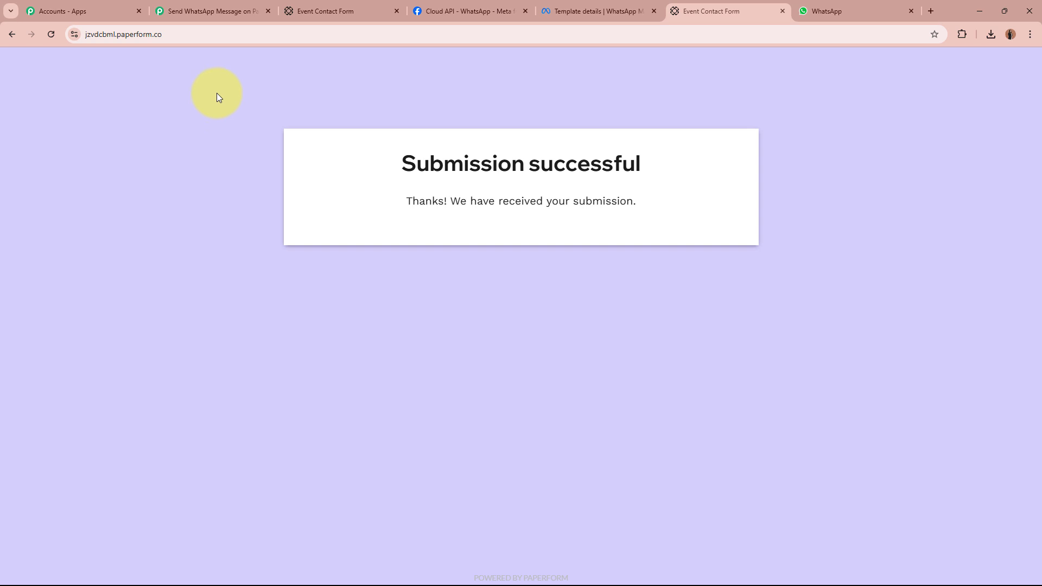
# In Pabbly's captured response, verify the Event Venue/Location address and Event Date values.
pyautogui.click(222, 9)
pyautogui.scroll(-3, 203, 295)
pyautogui.scroll(-10, 203, 294)
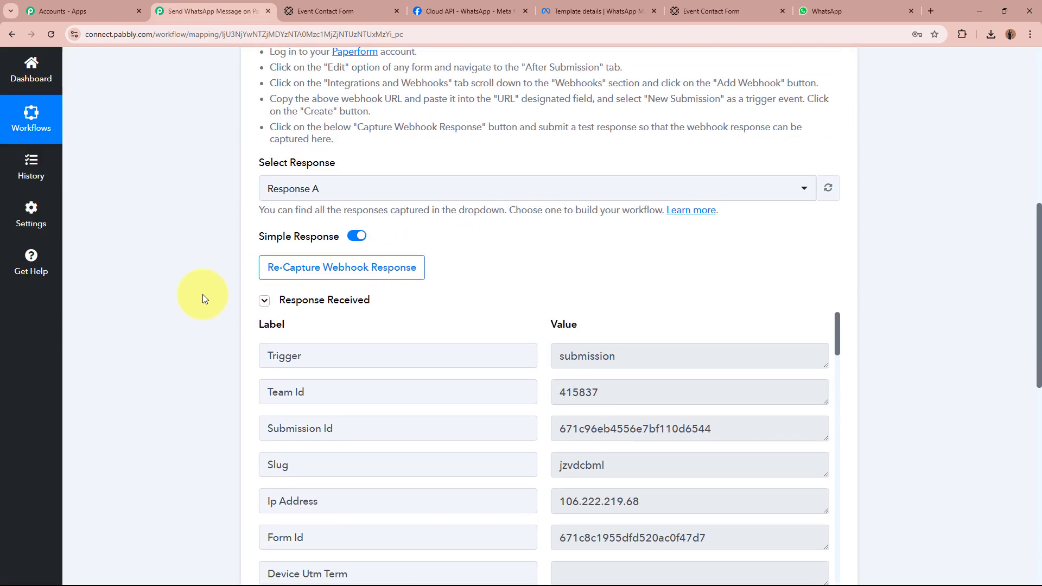
pyautogui.scroll(2, 203, 294)
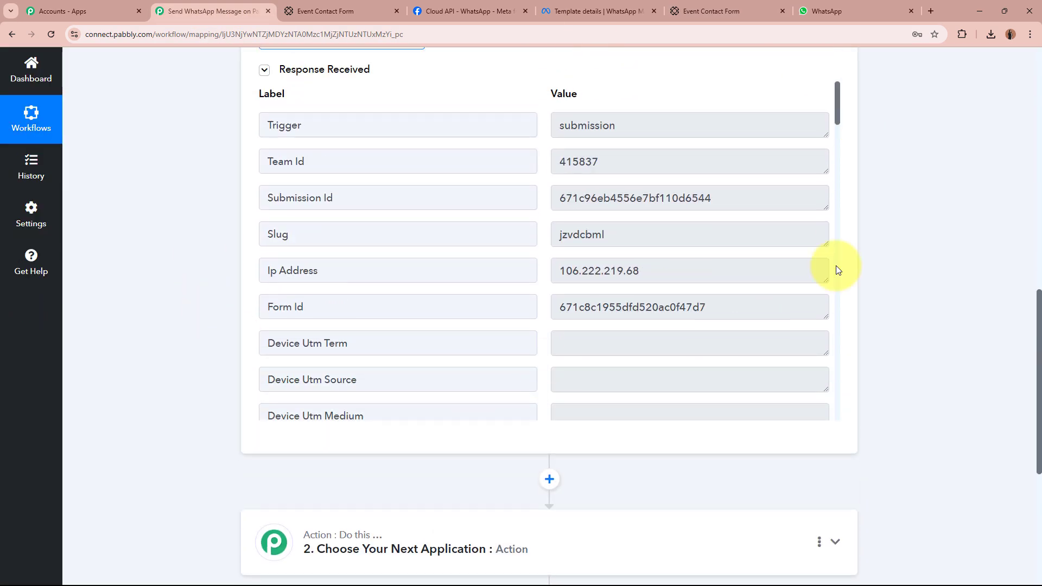
pyautogui.moveTo(838, 121); pyautogui.dragTo(826, 192)
pyautogui.moveTo(674, 262); pyautogui.dragTo(565, 256)
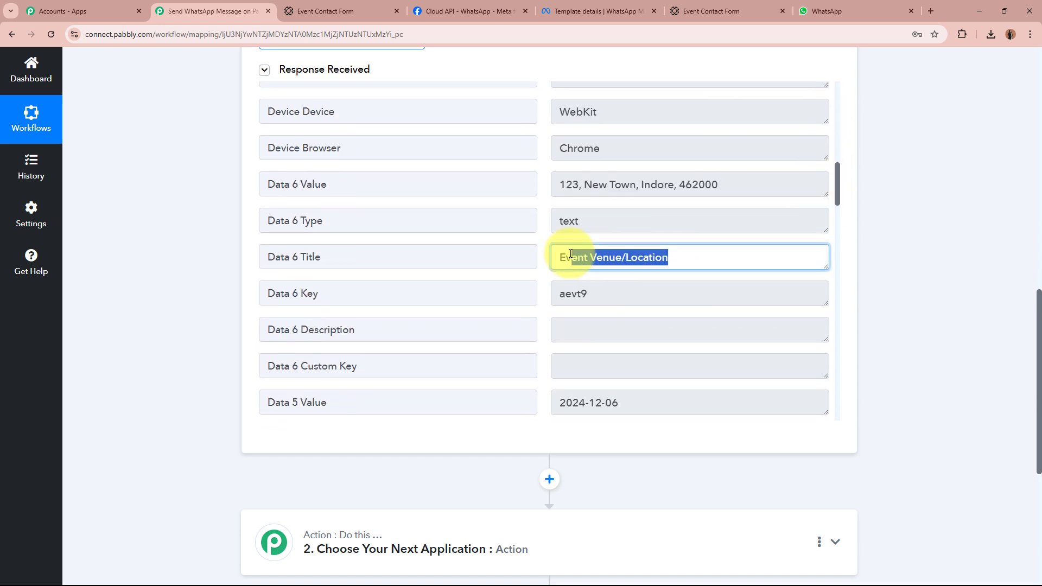
pyautogui.moveTo(752, 182); pyautogui.dragTo(539, 179)
pyautogui.click(732, 184)
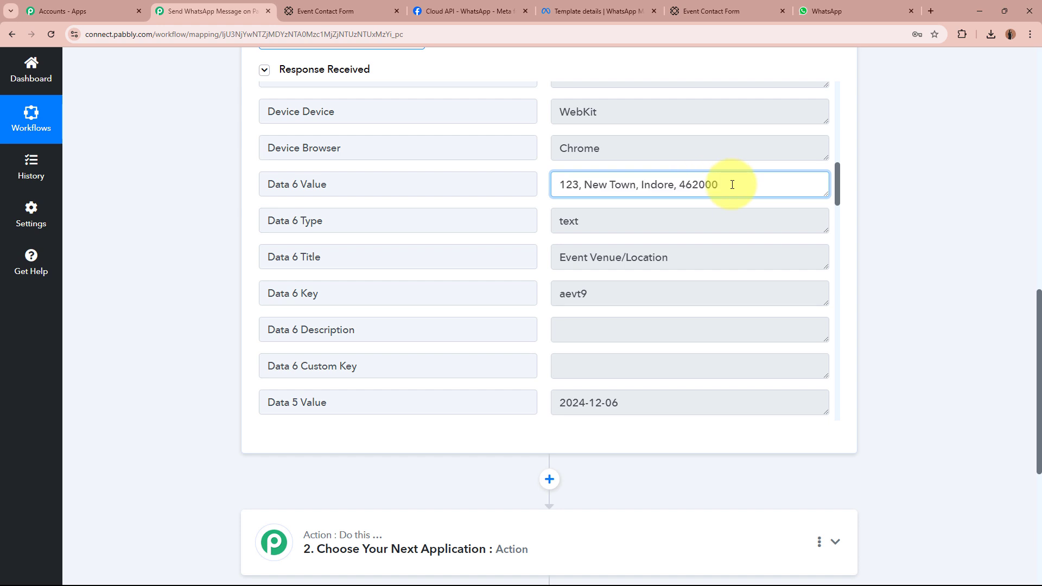
pyautogui.scroll(-5, 732, 185)
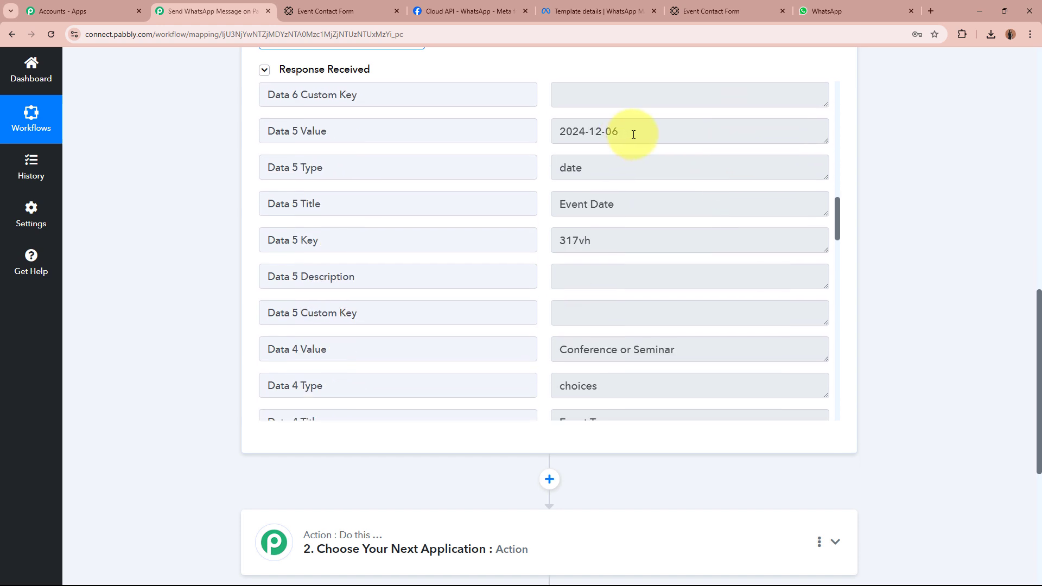
pyautogui.moveTo(632, 132); pyautogui.dragTo(542, 135)
pyautogui.click(628, 130)
pyautogui.moveTo(639, 215); pyautogui.dragTo(461, 223)
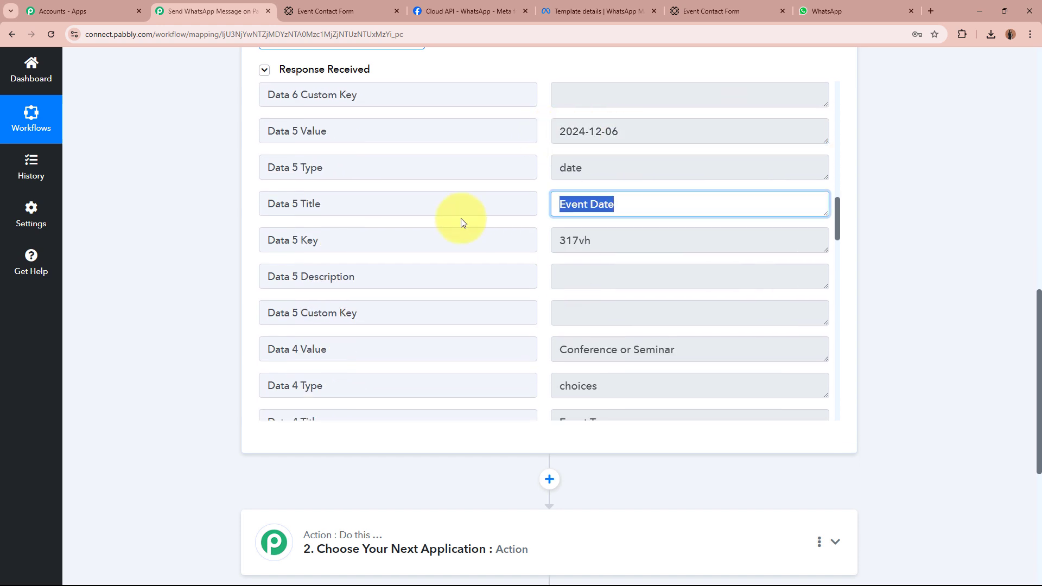
pyautogui.click(645, 223)
# Verify the captured Conference or Seminar event type and the name fields, then scroll back up.
pyautogui.scroll(-3, 646, 223)
pyautogui.click(597, 188)
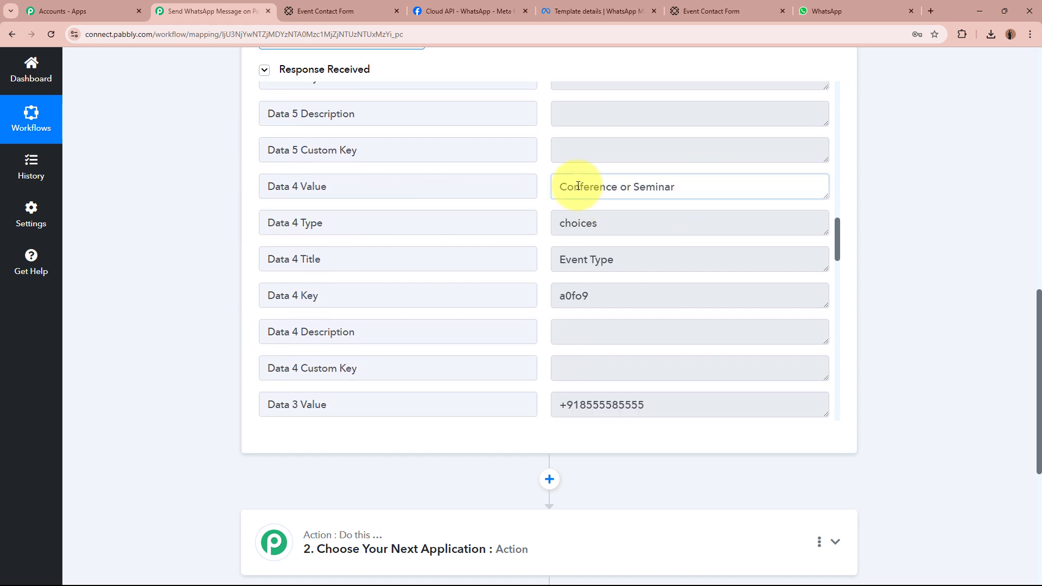
pyautogui.tripleClick(658, 188)
pyautogui.click(735, 186)
pyautogui.scroll(-5, 735, 186)
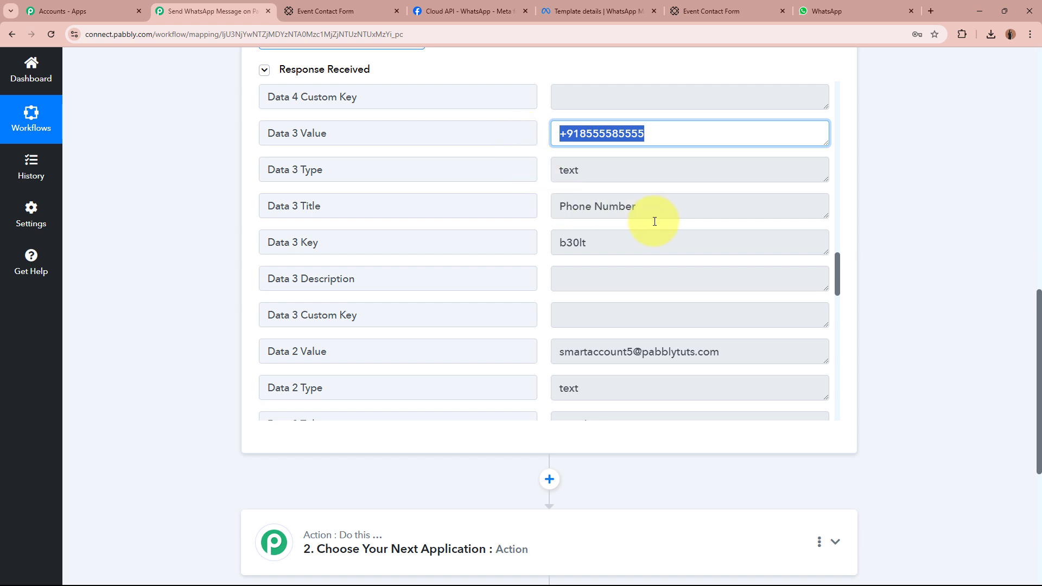
pyautogui.scroll(-3, 656, 221)
pyautogui.moveTo(744, 187); pyautogui.dragTo(499, 186)
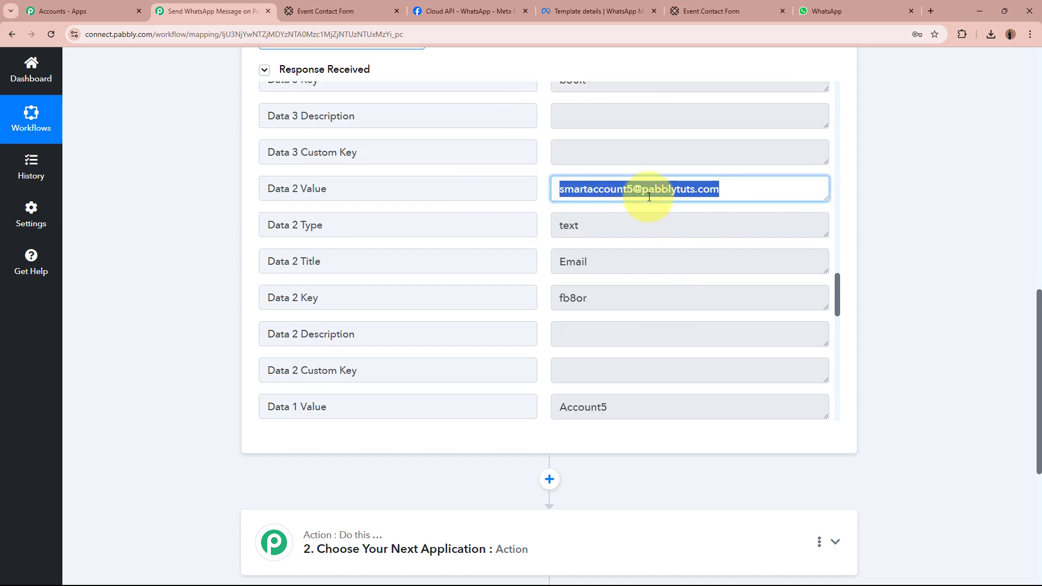
pyautogui.scroll(-3, 716, 201)
pyautogui.moveTo(662, 244); pyautogui.dragTo(520, 241)
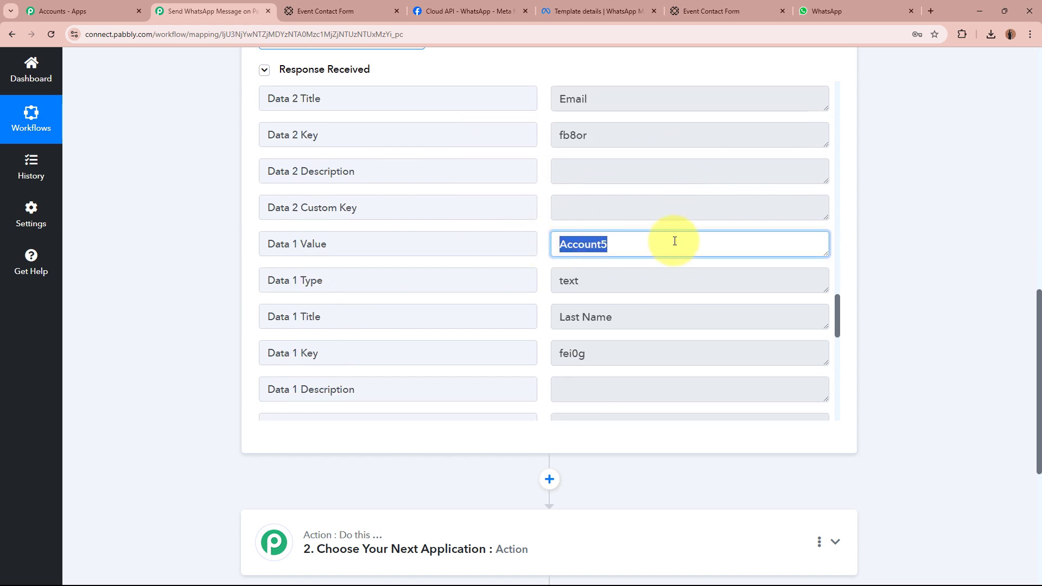
pyautogui.scroll(-4, 675, 241)
pyautogui.moveTo(660, 246); pyautogui.dragTo(438, 245)
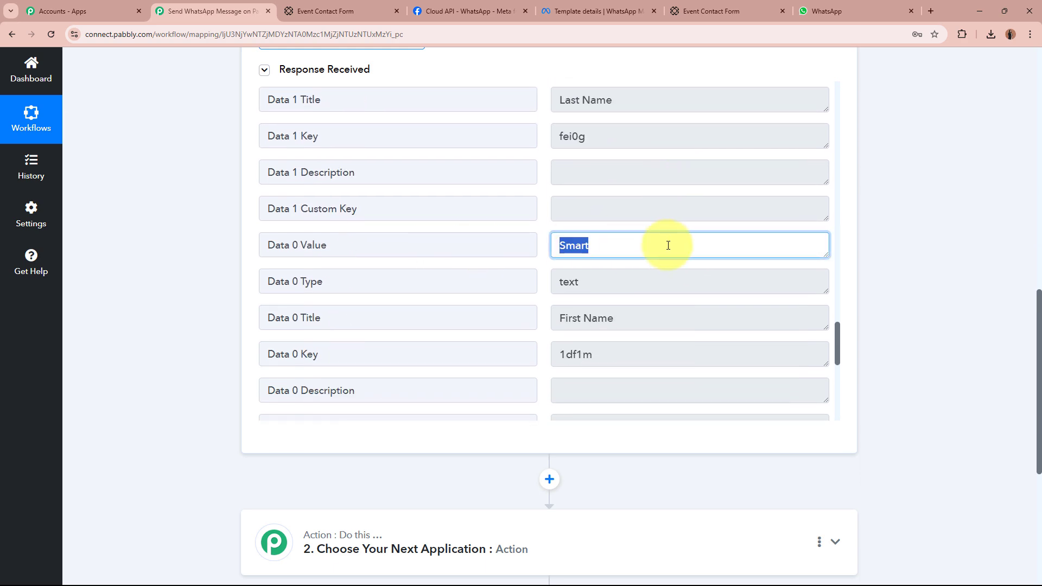
pyautogui.click(682, 247)
pyautogui.scroll(-7, 678, 244)
pyautogui.scroll(8, 868, 250)
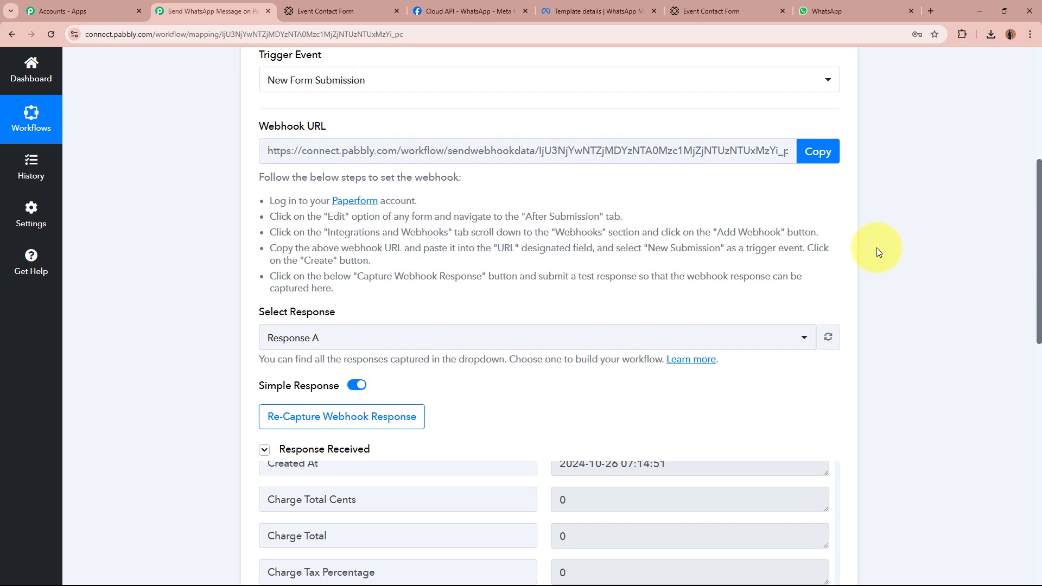
pyautogui.scroll(2, 600, 400)
pyautogui.scroll(-10, 116, 333)
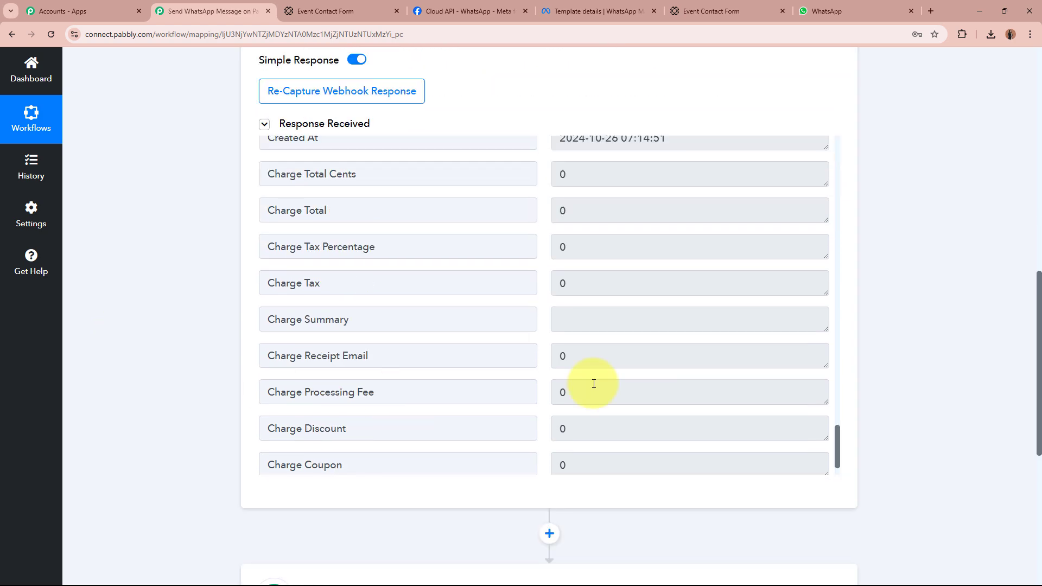
pyautogui.scroll(6, 460, 311)
pyautogui.scroll(15, 459, 311)
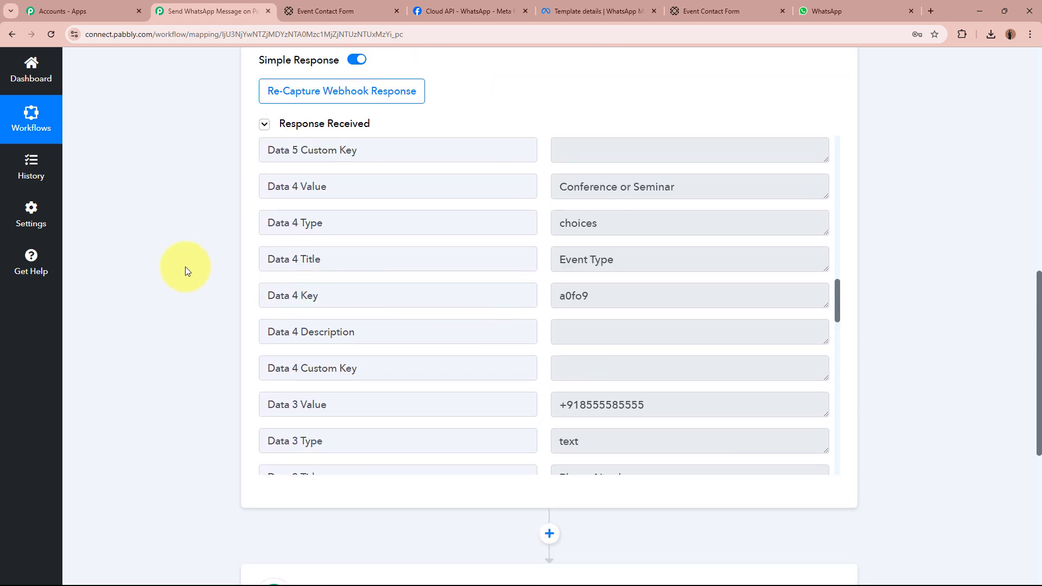
pyautogui.scroll(4, 185, 266)
pyautogui.scroll(8, 184, 266)
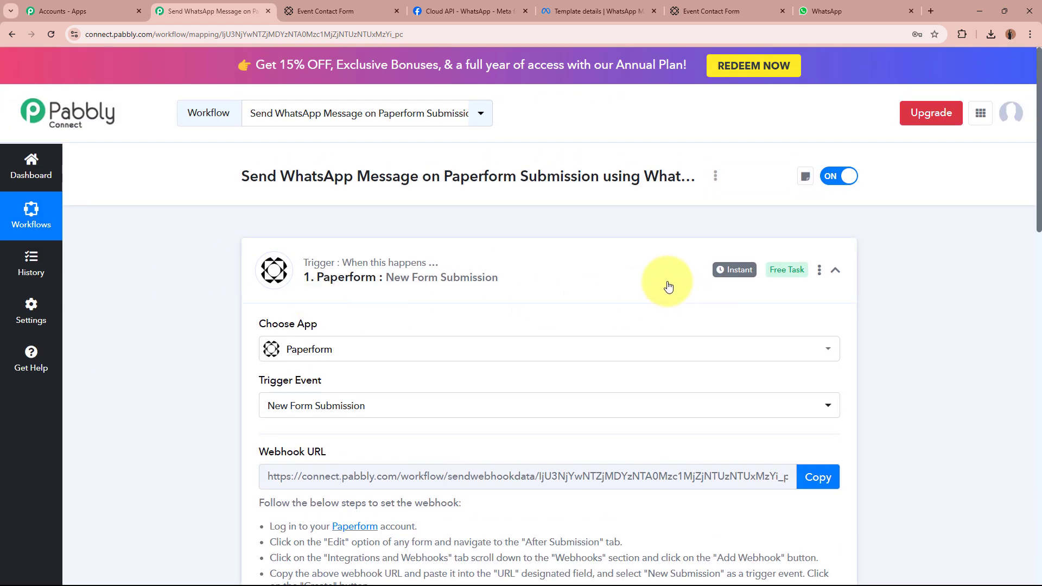
# Collapse the Paperform trigger step and bring up the Dream Events WhatsApp chat.
pyautogui.click(506, 285)
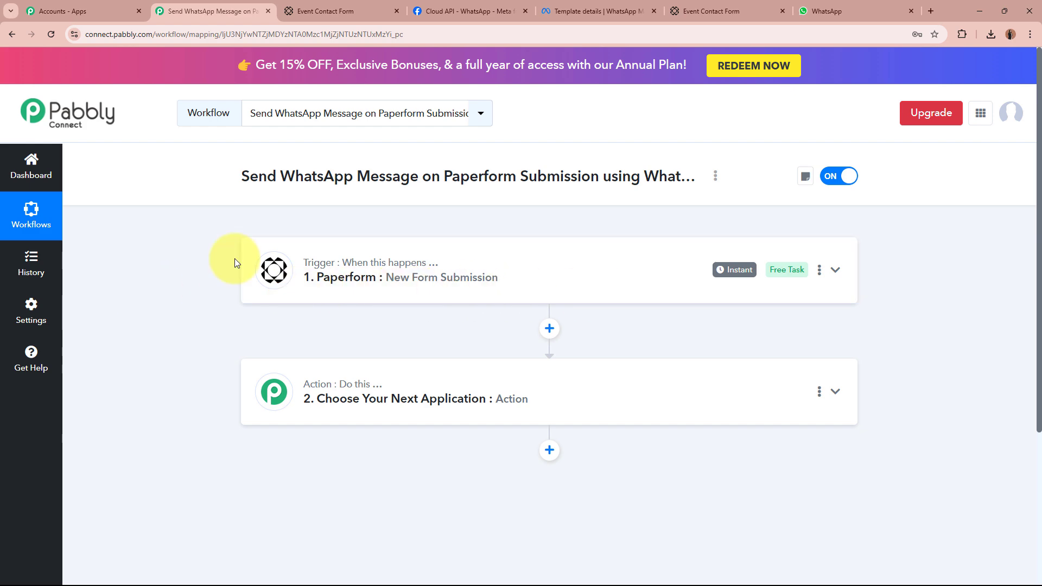
pyautogui.click(830, 10)
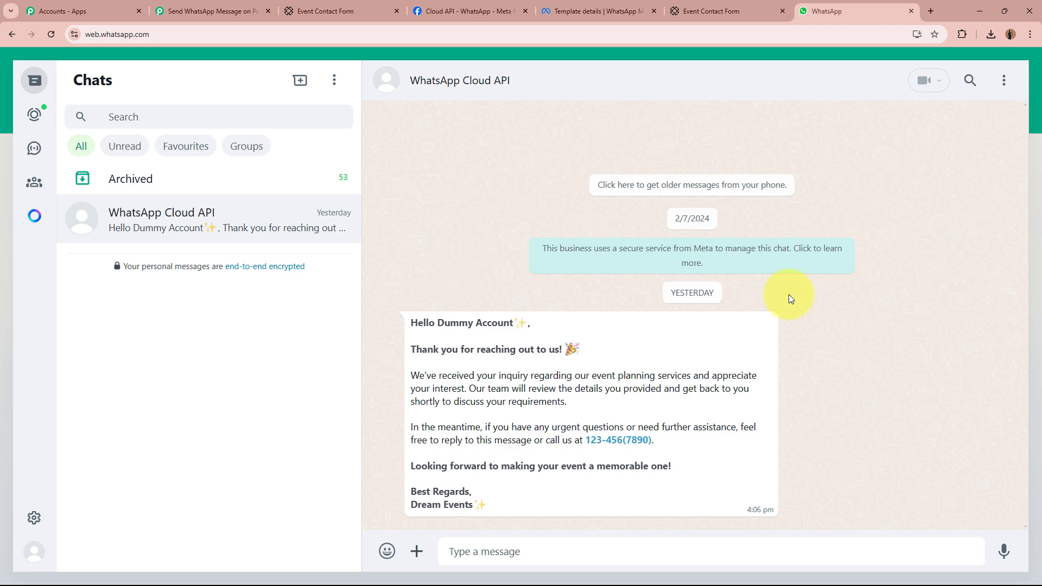
# Look at the Meta Cloud API page, then expand the Pabbly action step's Choose App list.
pyautogui.click(460, 12)
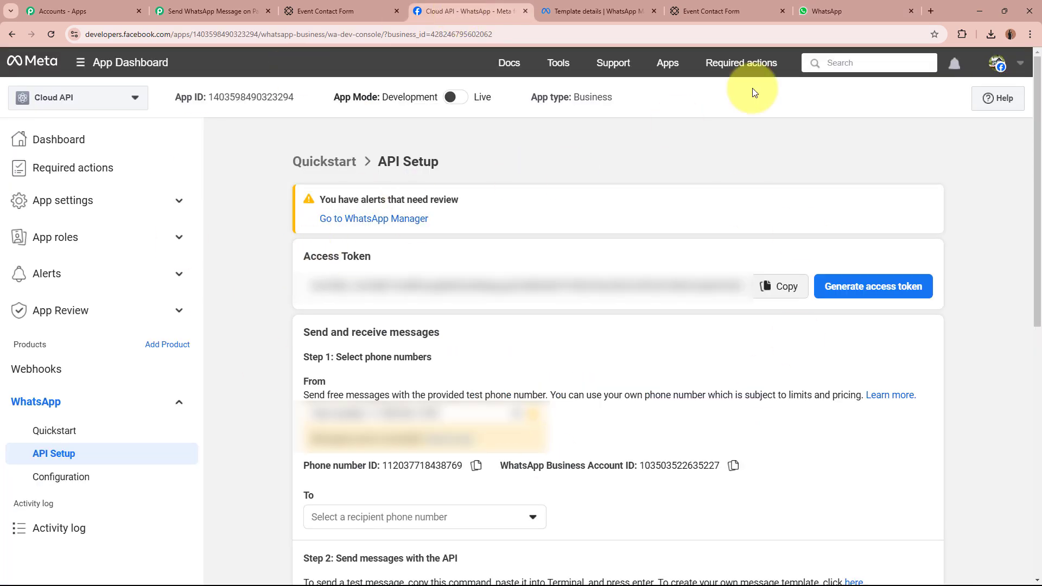
pyautogui.click(844, 11)
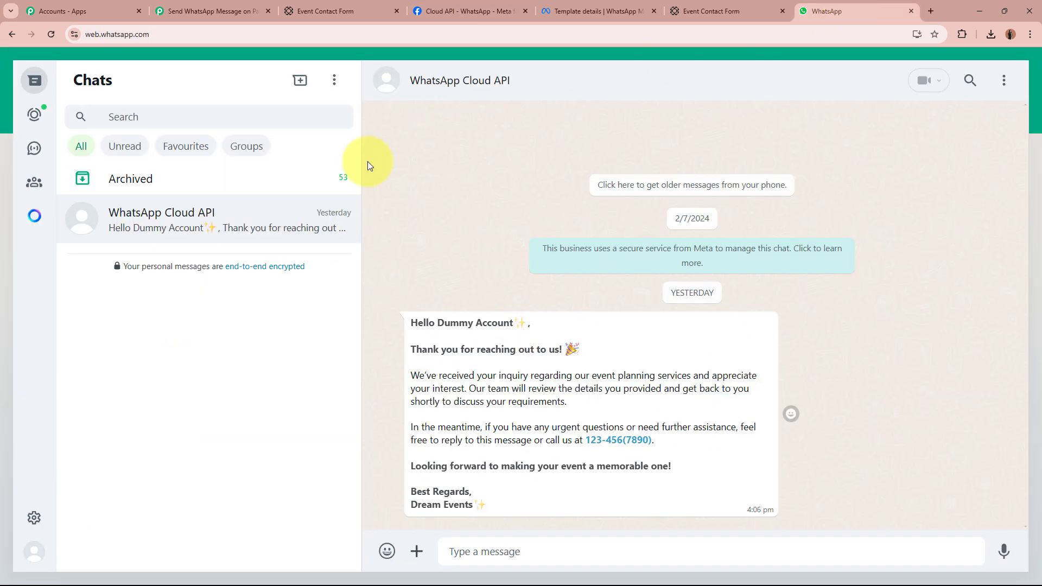
pyautogui.click(246, 11)
pyautogui.click(455, 402)
# Set the action to WhatsApp Cloud API's Send Template Message, then view the thankyou_message template.
pyautogui.scroll(-3, 454, 402)
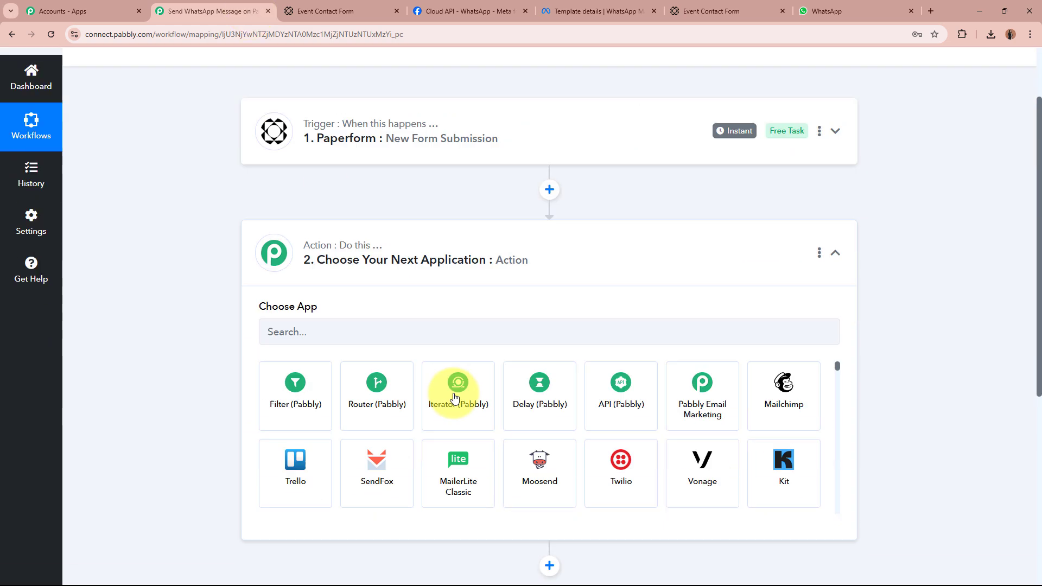
pyautogui.click(452, 282)
pyautogui.write('Whats')
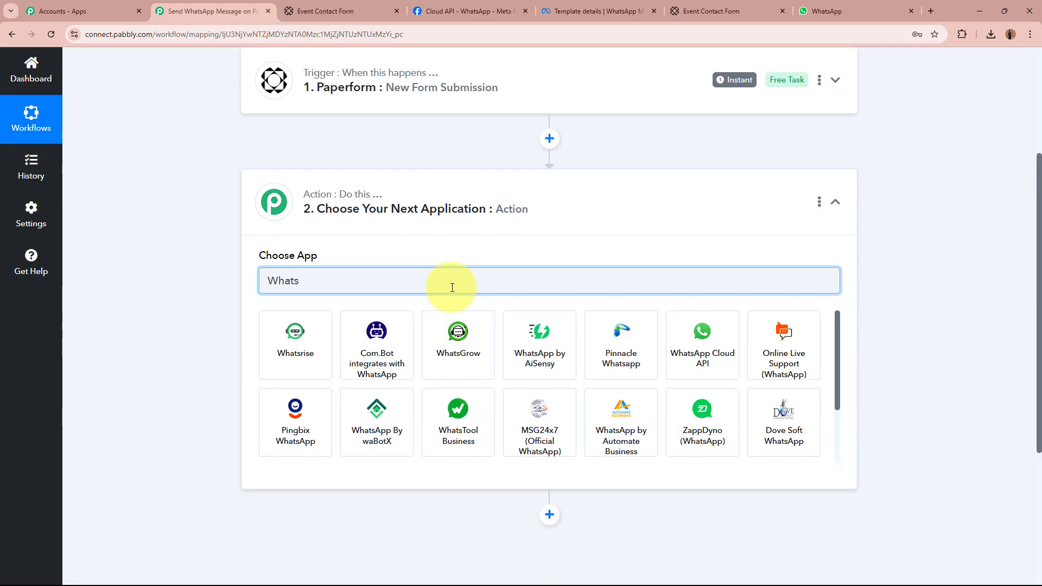
pyautogui.click(673, 337)
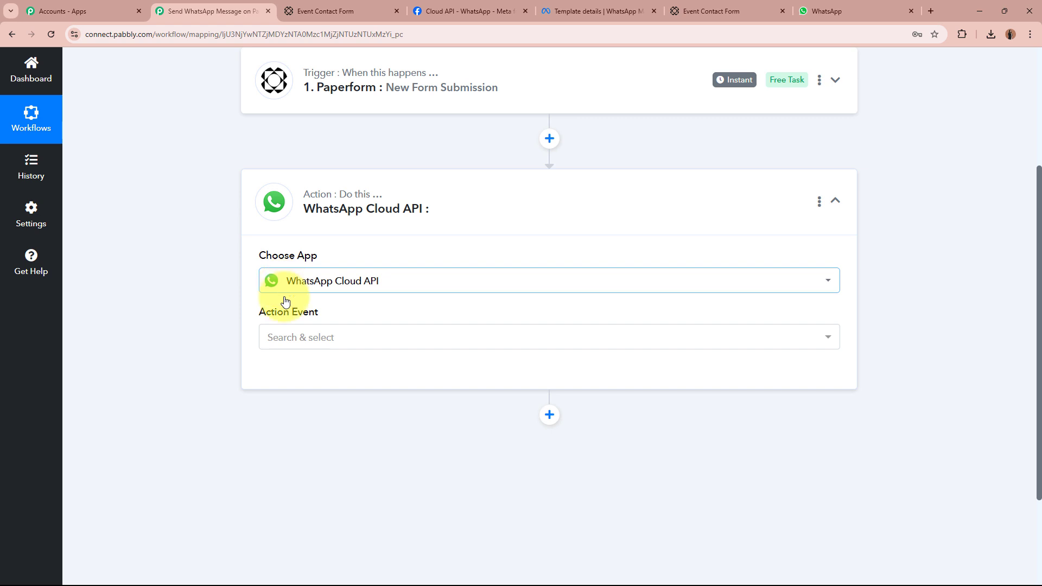
pyautogui.click(340, 339)
pyautogui.click(331, 407)
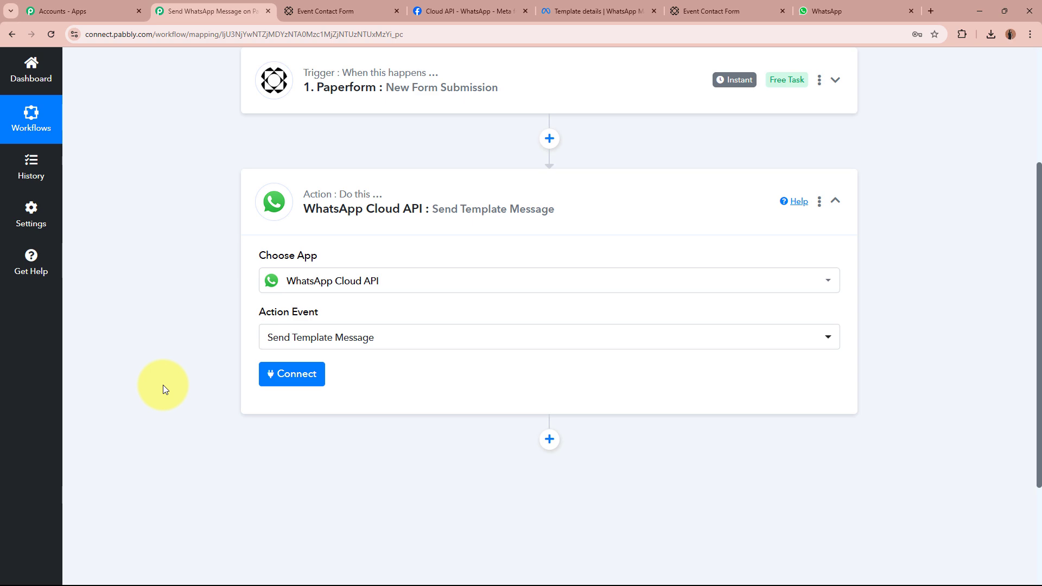
pyautogui.click(618, 11)
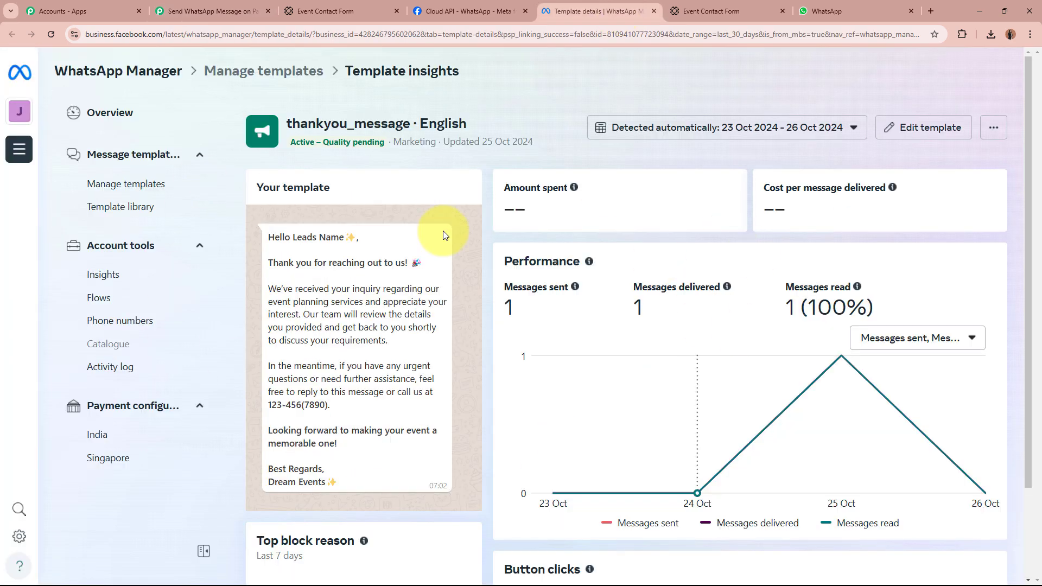
# Review the thankyou_message template text, then go back to the Pabbly Connect workflow.
pyautogui.moveTo(269, 237); pyautogui.dragTo(363, 465)
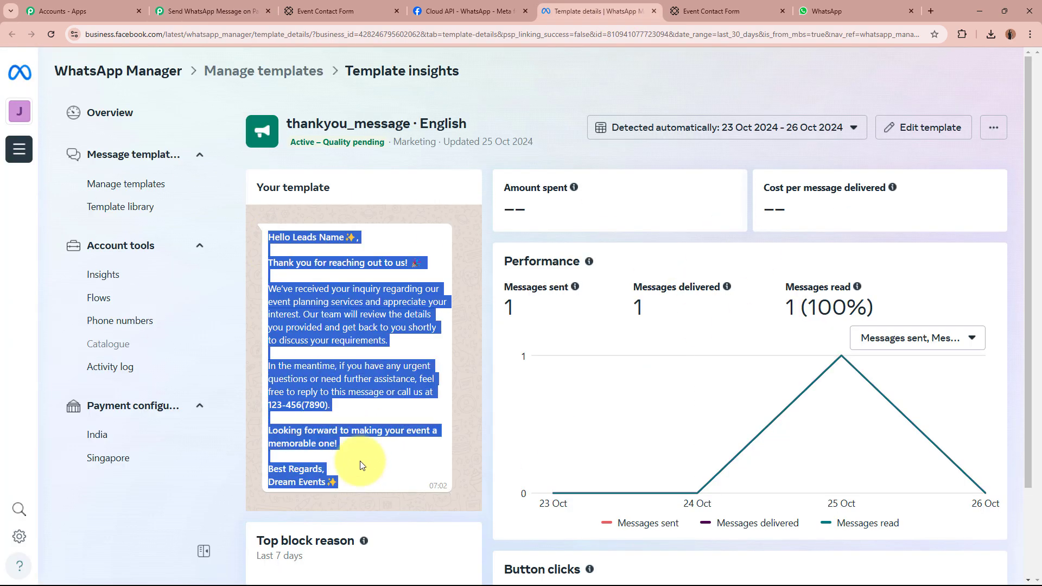
pyautogui.click(332, 404)
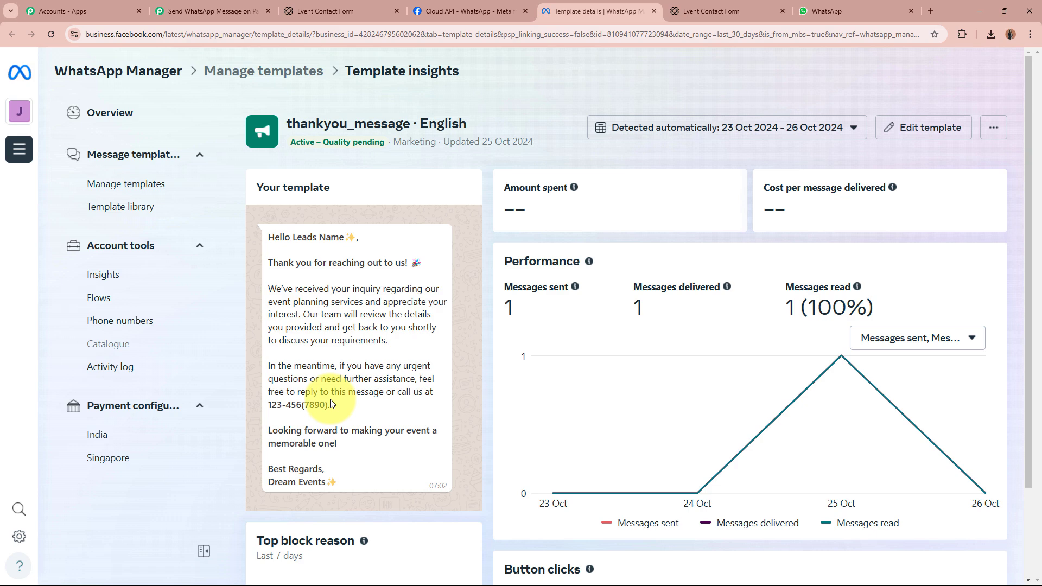
pyautogui.hotkey('ctrl', 'Tab')
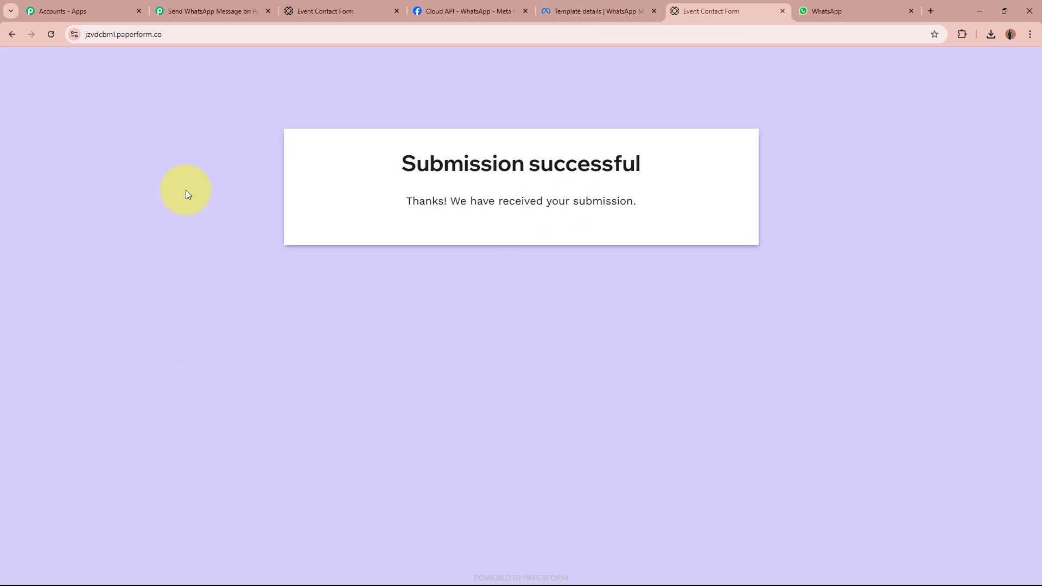
pyautogui.click(175, 11)
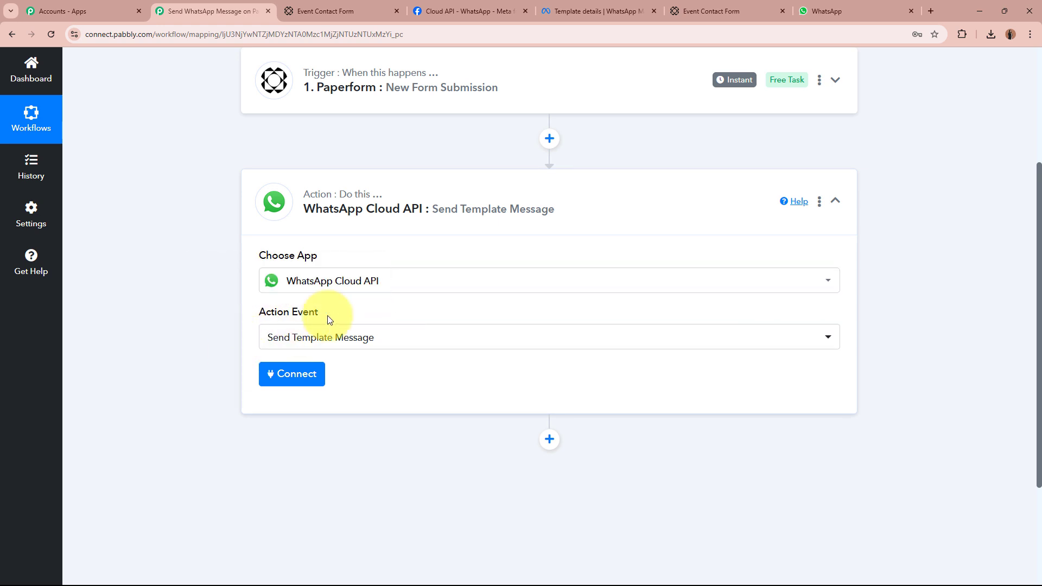
# Add a new WhatsApp Cloud API connection, review its Token, Phone Number ID and Business Account ID fields, and open the token help.
pyautogui.click(280, 375)
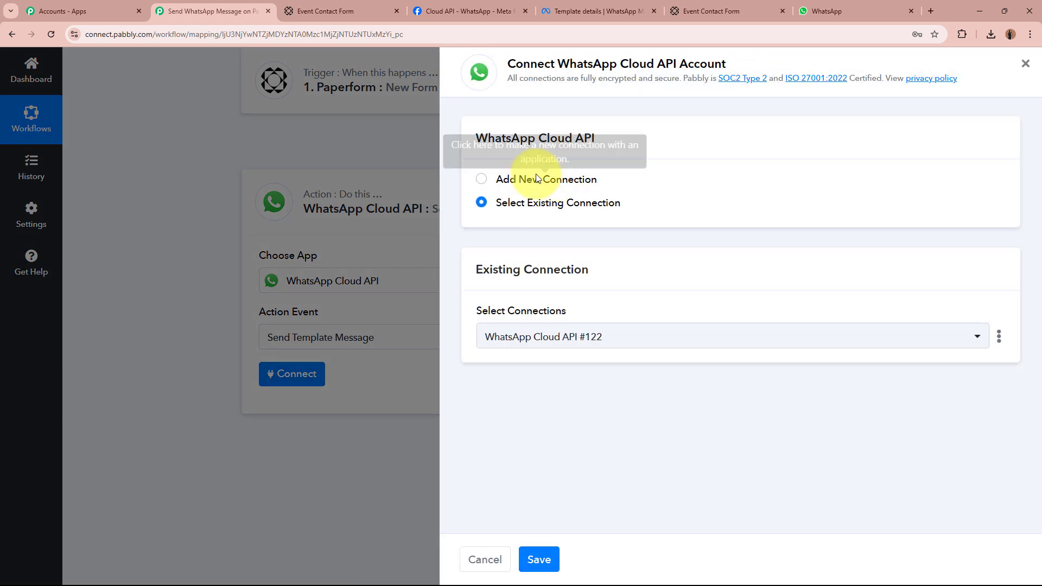
pyautogui.click(481, 182)
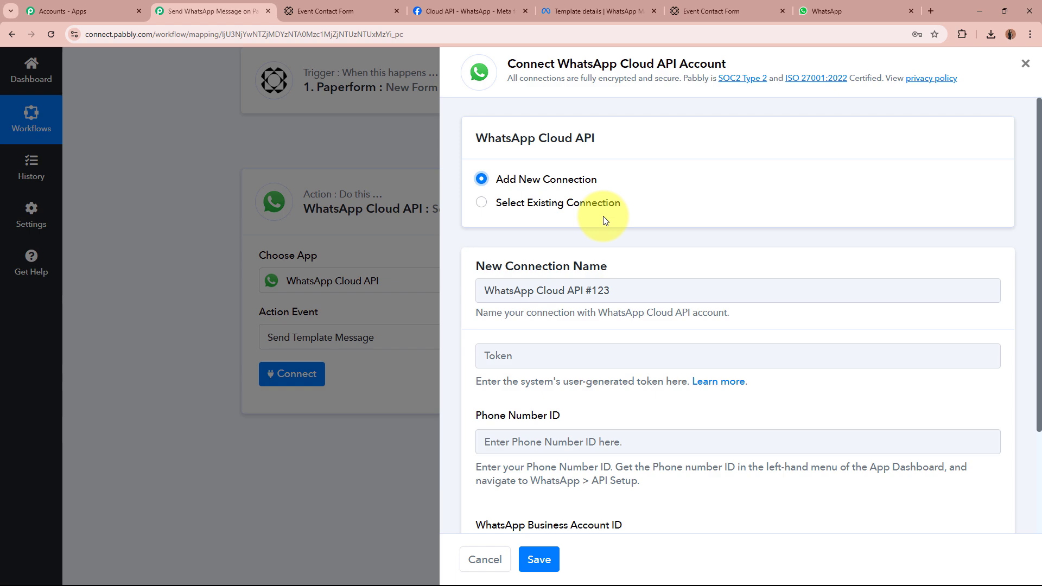
pyautogui.scroll(-3, 600, 214)
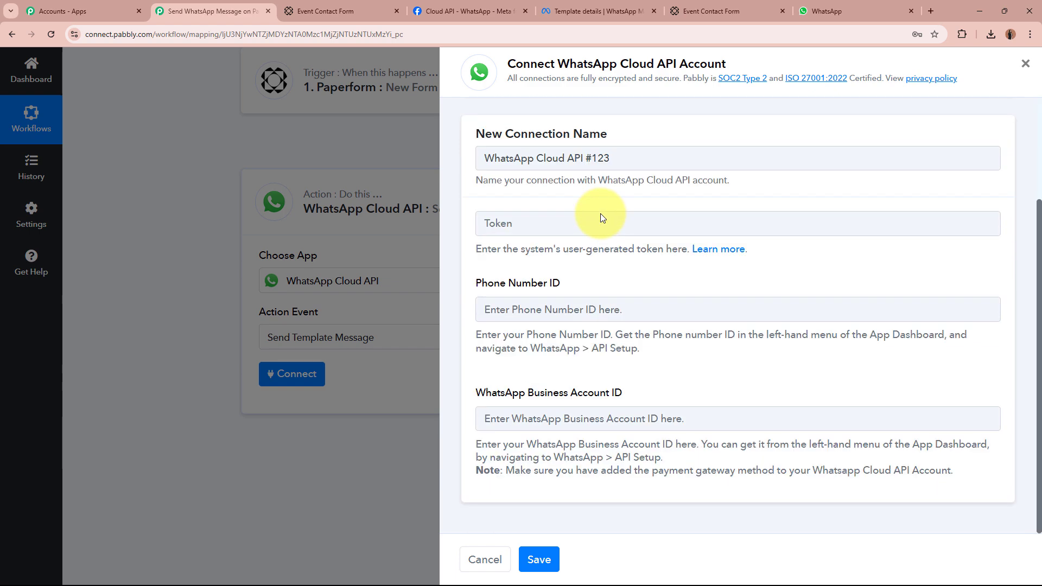
pyautogui.click(550, 220)
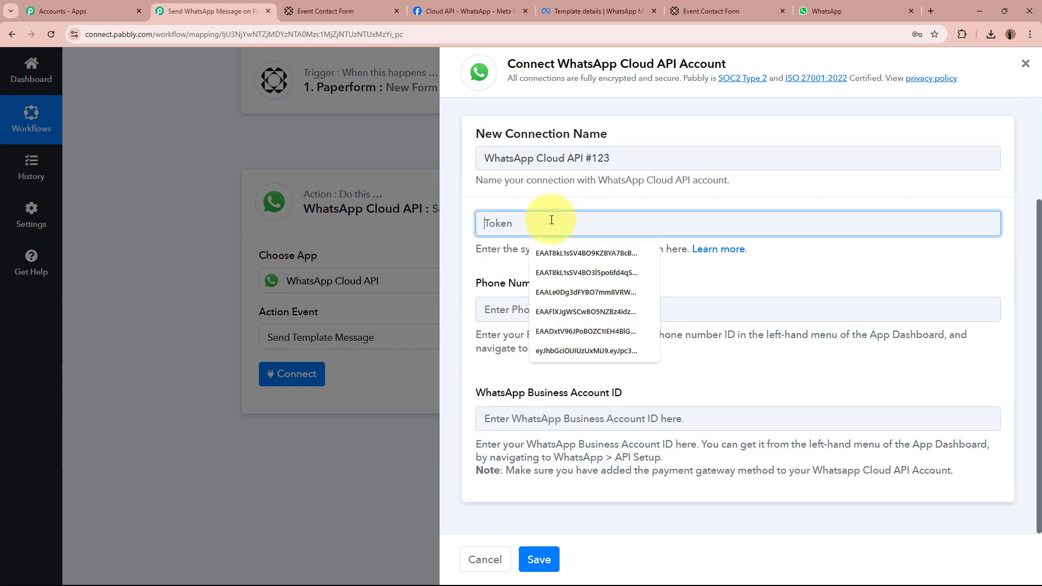
pyautogui.click(496, 305)
pyautogui.click(517, 419)
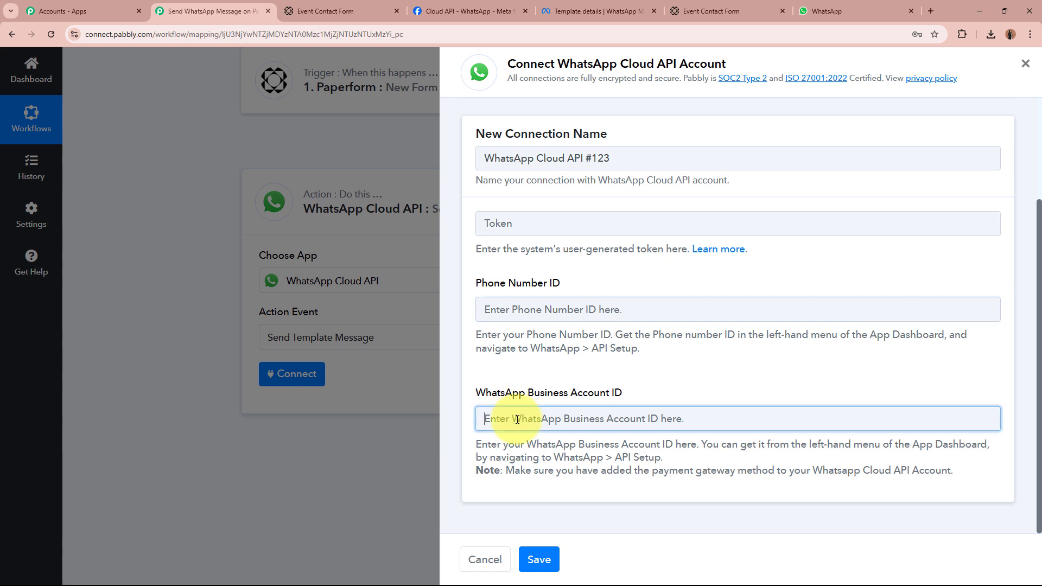
pyautogui.click(647, 368)
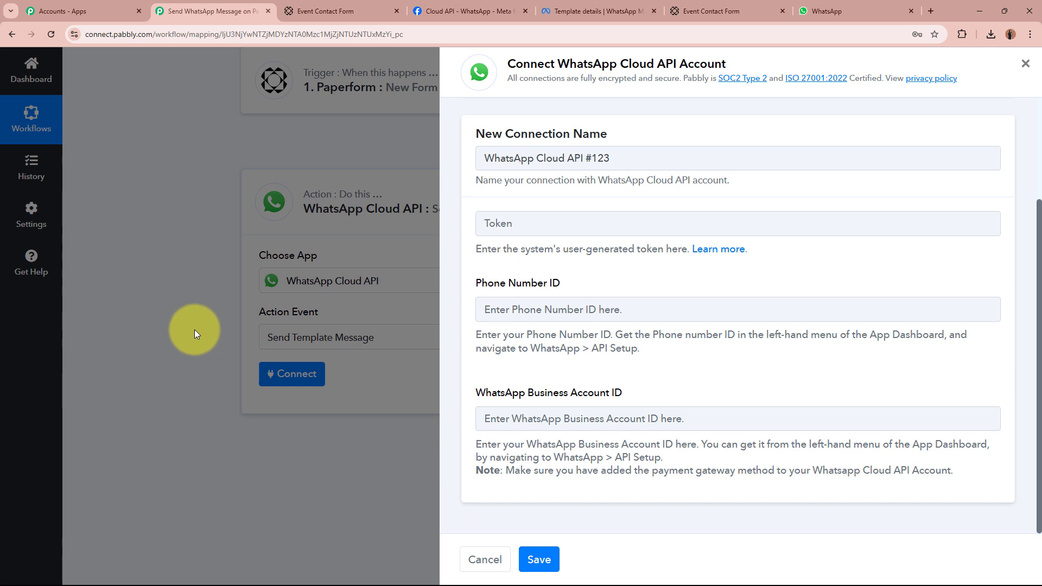
pyautogui.click(734, 249)
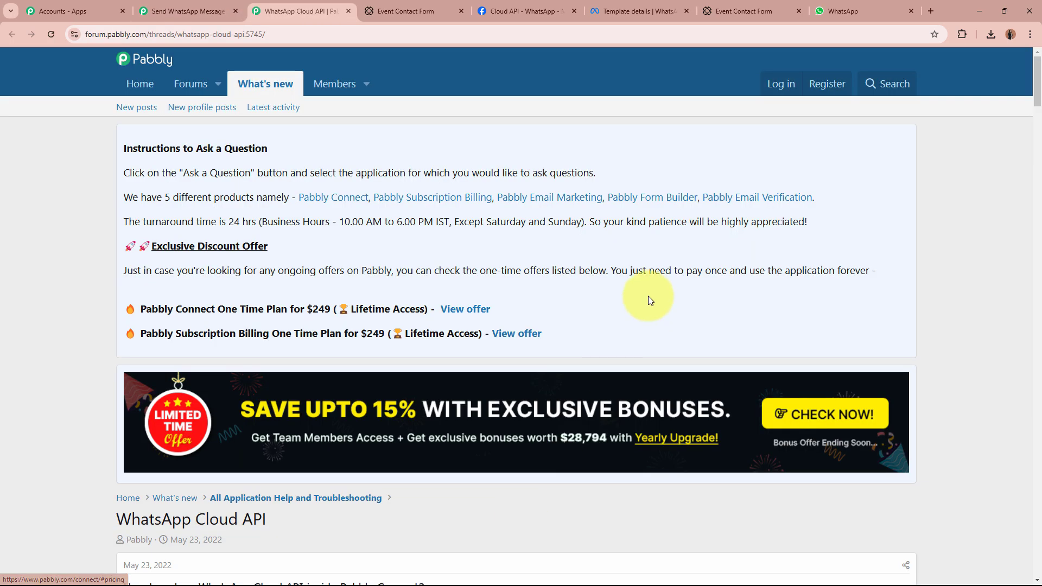
# Read the forum thread's section on setting up WhatsApp Cloud API.
pyautogui.scroll(-6, 648, 295)
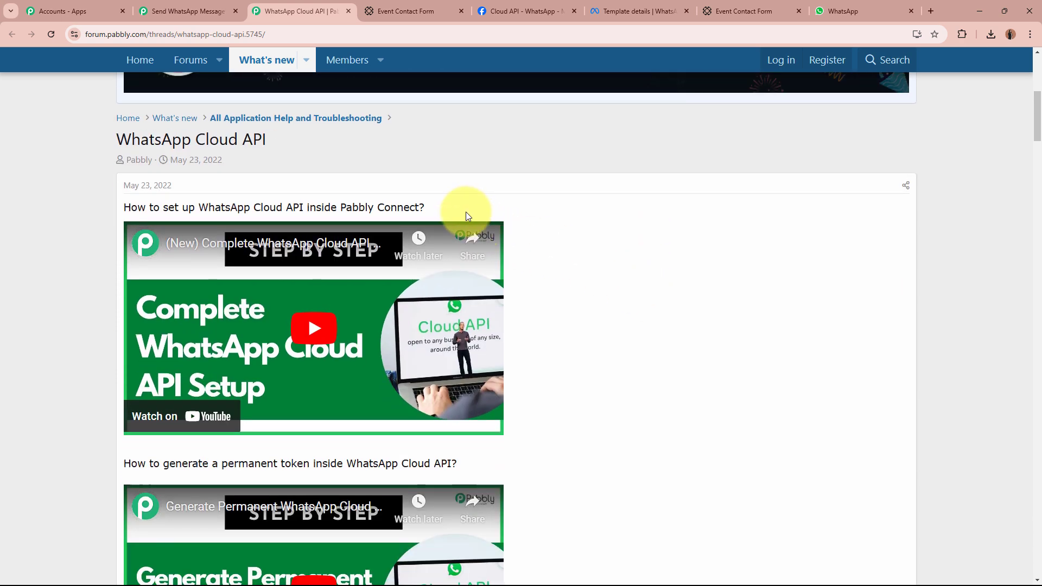
pyautogui.moveTo(466, 212); pyautogui.dragTo(41, 202)
pyautogui.click(48, 265)
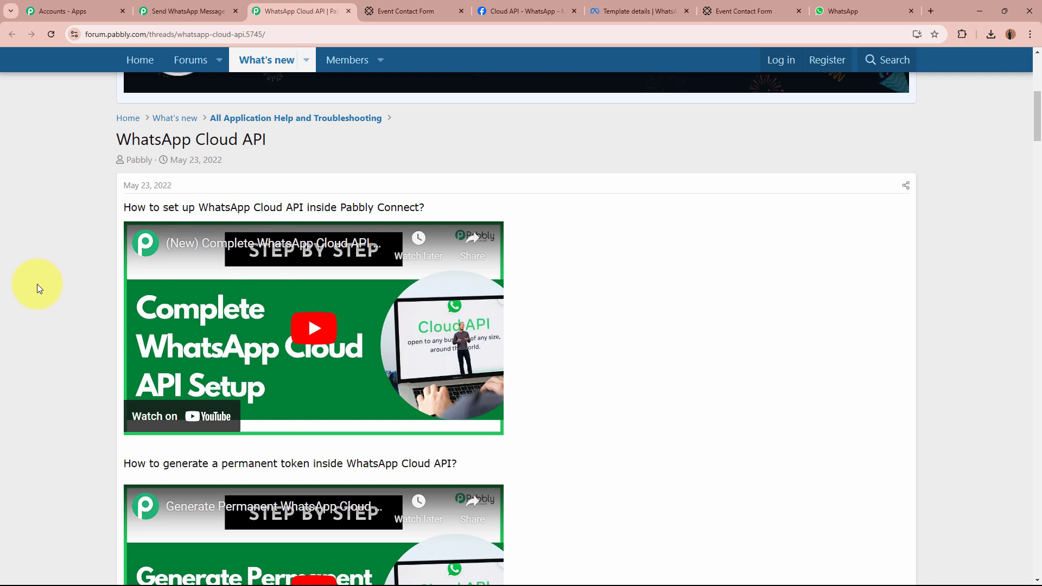
pyautogui.click(194, 10)
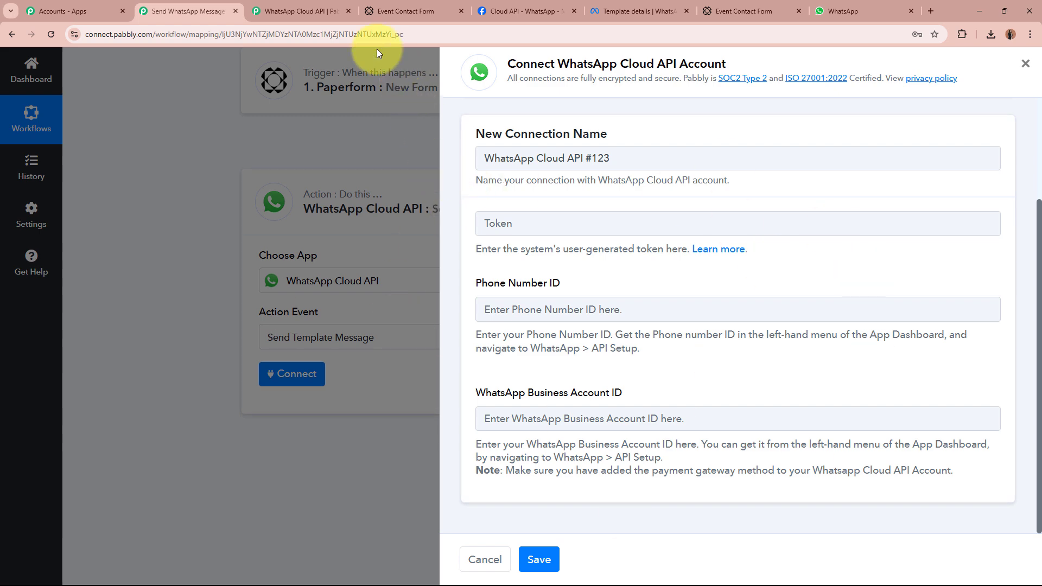
pyautogui.click(291, 11)
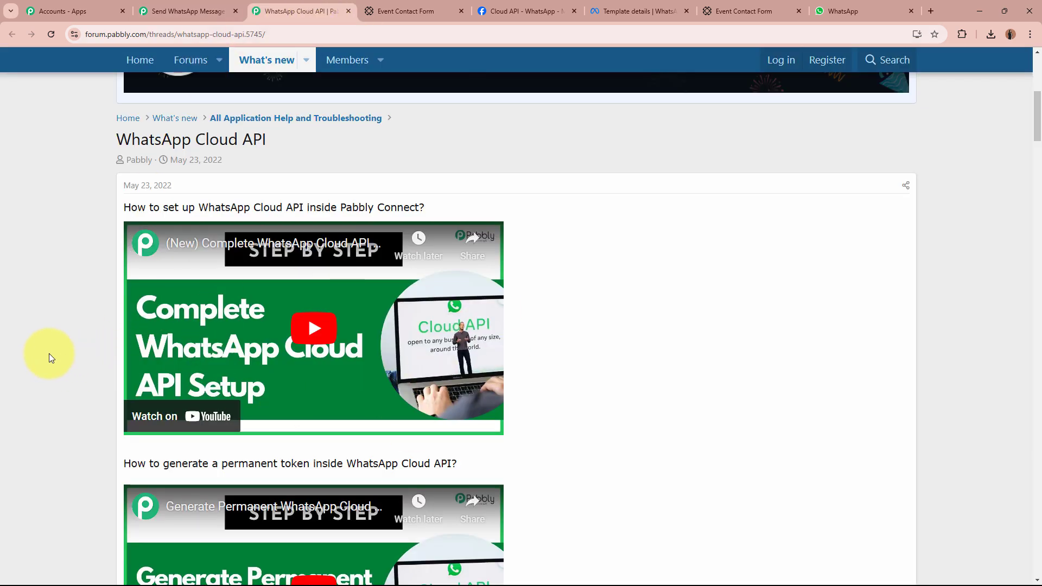
# Read the thread's section on generating a permanent token.
pyautogui.scroll(-3, 48, 354)
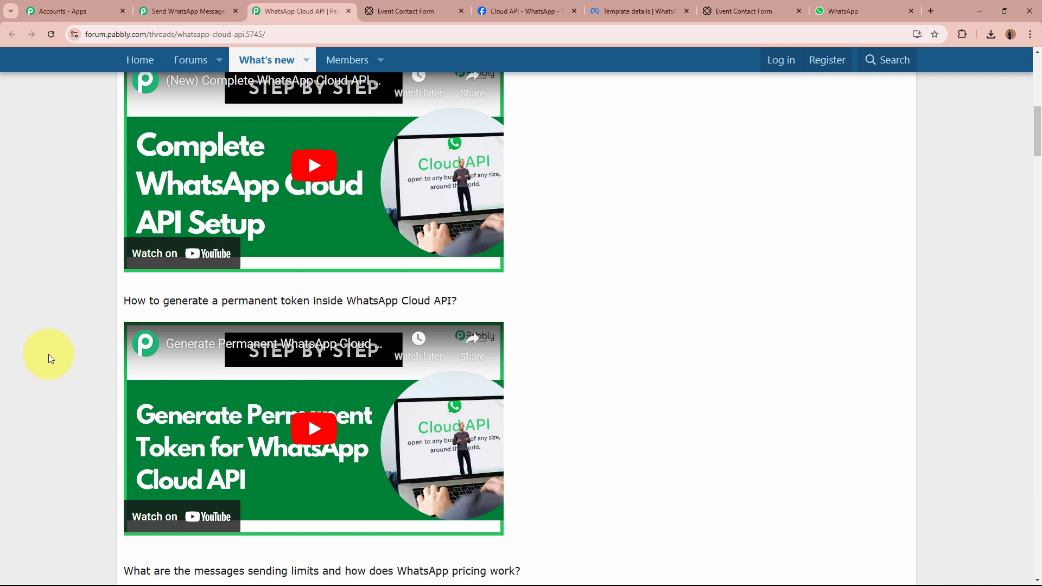
pyautogui.scroll(-1, 93, 301)
pyautogui.moveTo(461, 247); pyautogui.dragTo(119, 249)
pyautogui.click(46, 281)
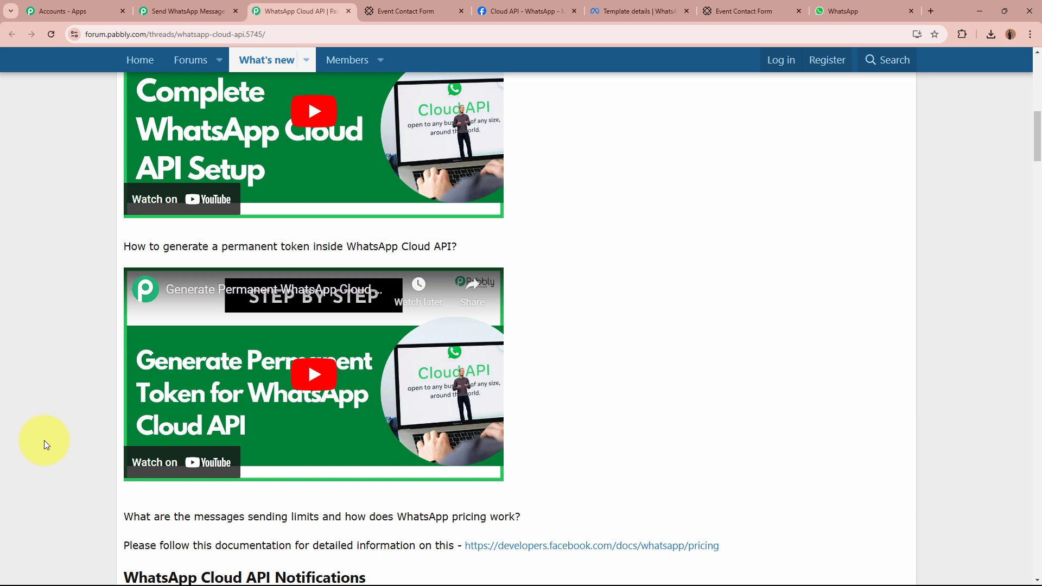
pyautogui.click(188, 11)
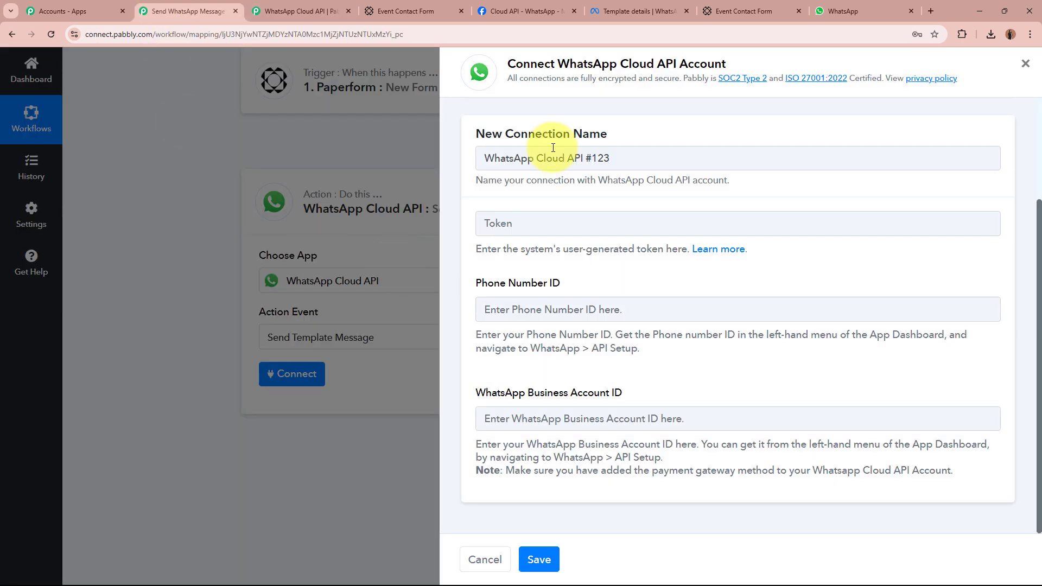
pyautogui.click(298, 11)
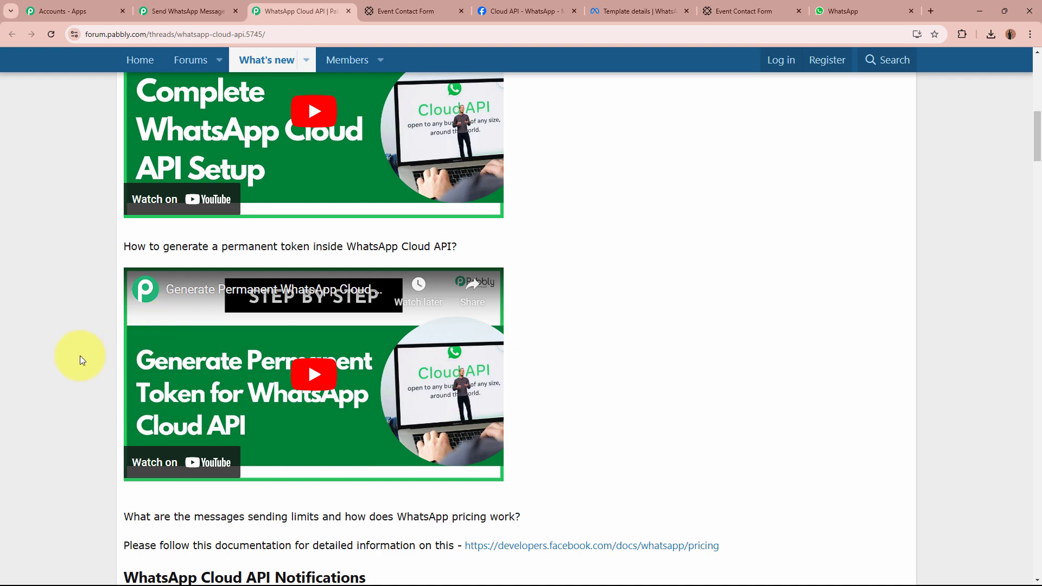
pyautogui.scroll(10, 80, 356)
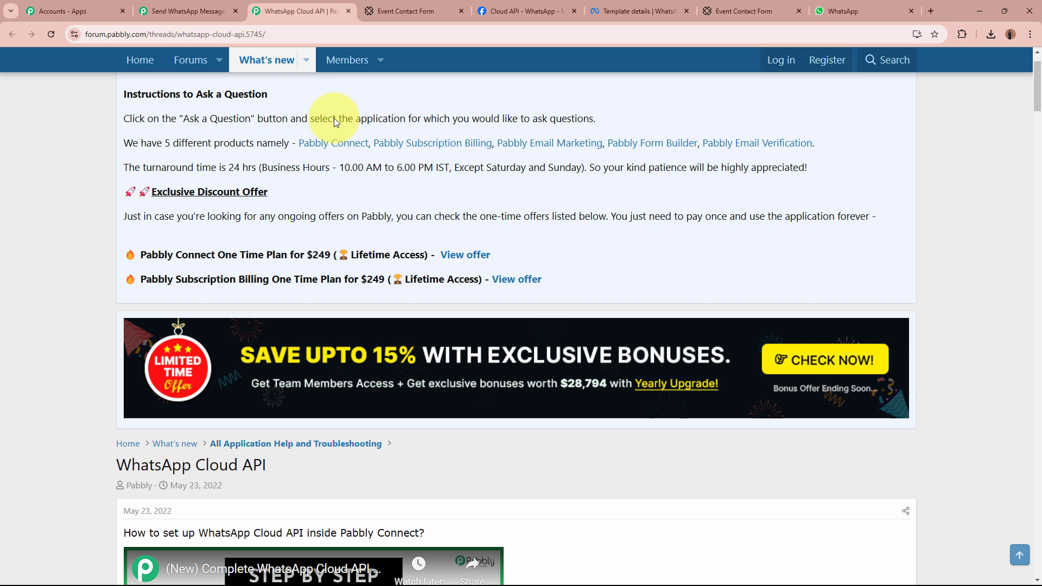
# Copy the temporary access token from Meta for Developers into the connection's Token field.
pyautogui.click(349, 11)
pyautogui.click(392, 7)
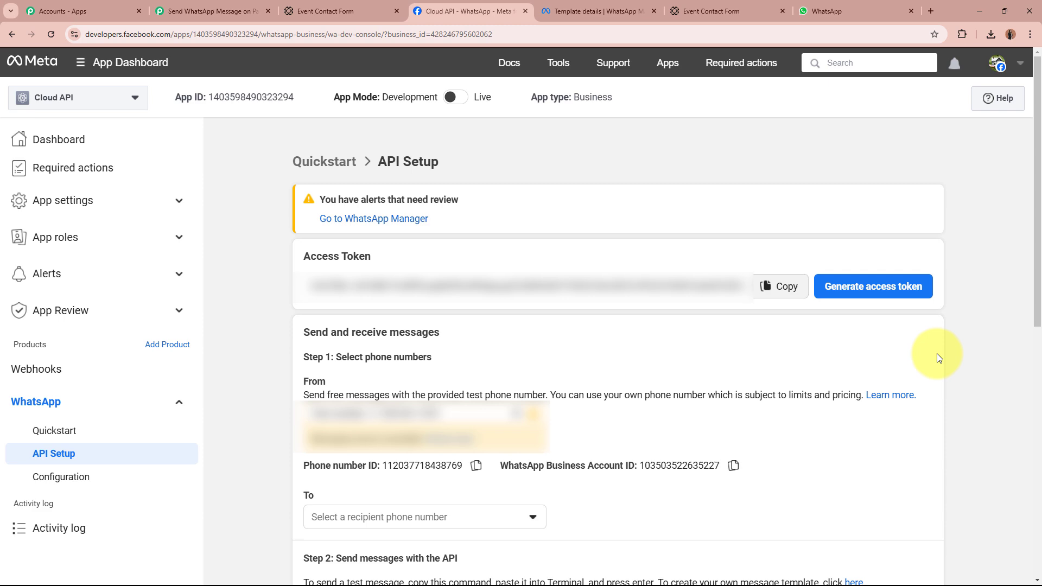
pyautogui.hotkey('ctrl', '2')
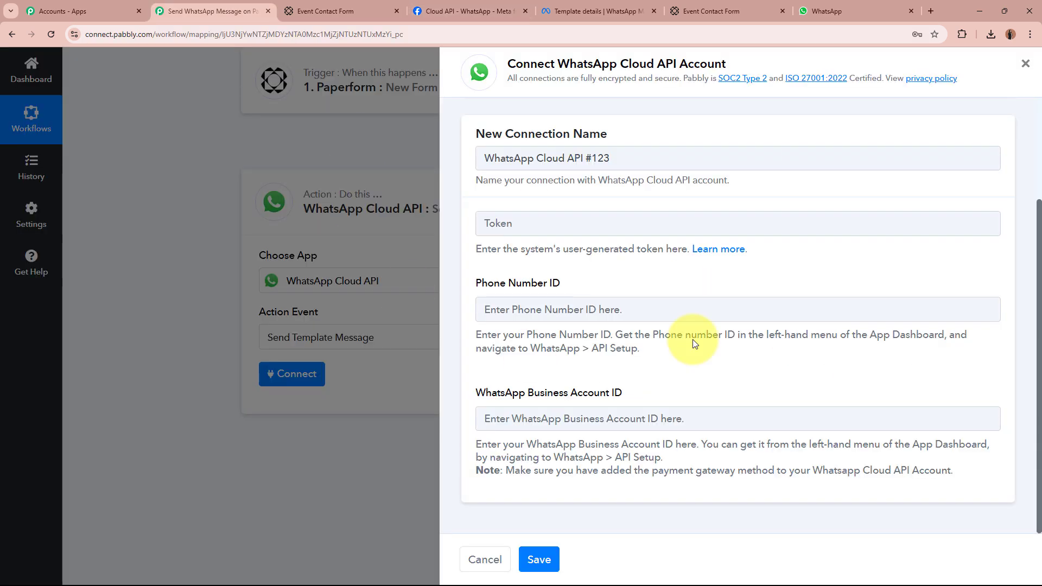
pyautogui.click(477, 5)
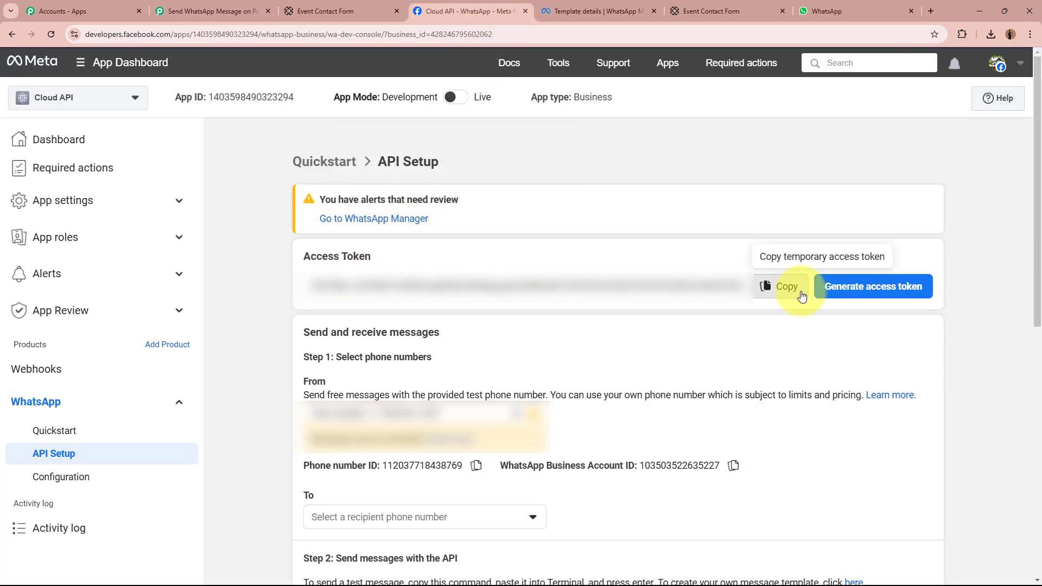
pyautogui.click(765, 286)
pyautogui.click(206, 8)
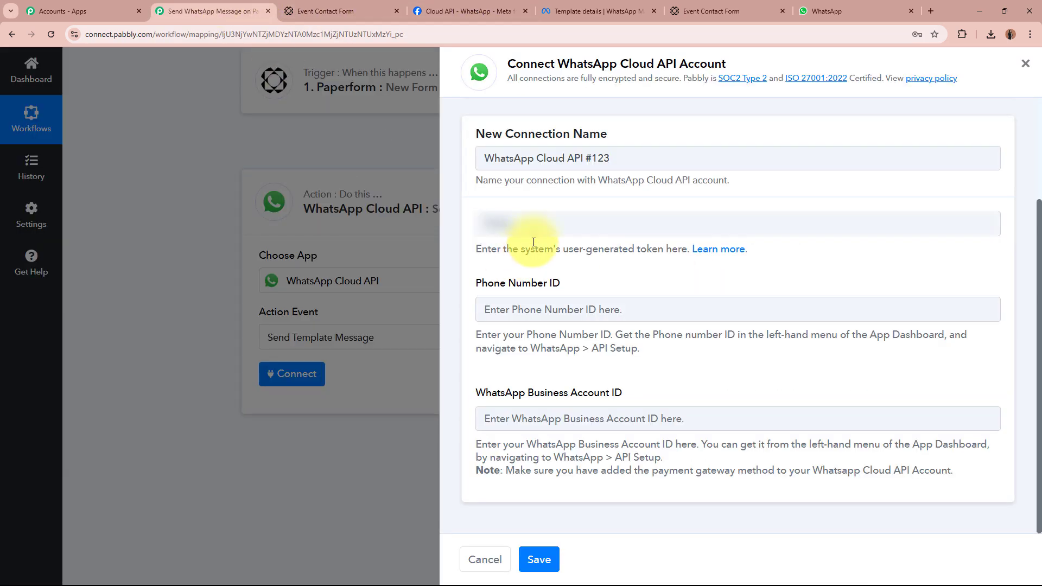
pyautogui.click(535, 224)
pyautogui.hotkey('ctrl', 'v')
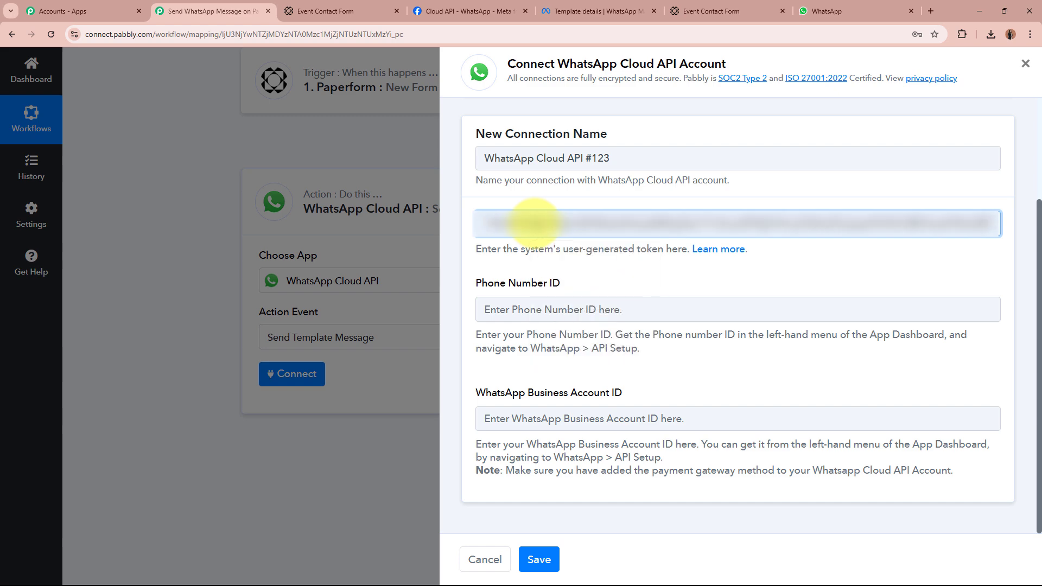
# Paste the Phone Number ID and WhatsApp Business Account ID from Meta, then save the connection.
pyautogui.click(586, 309)
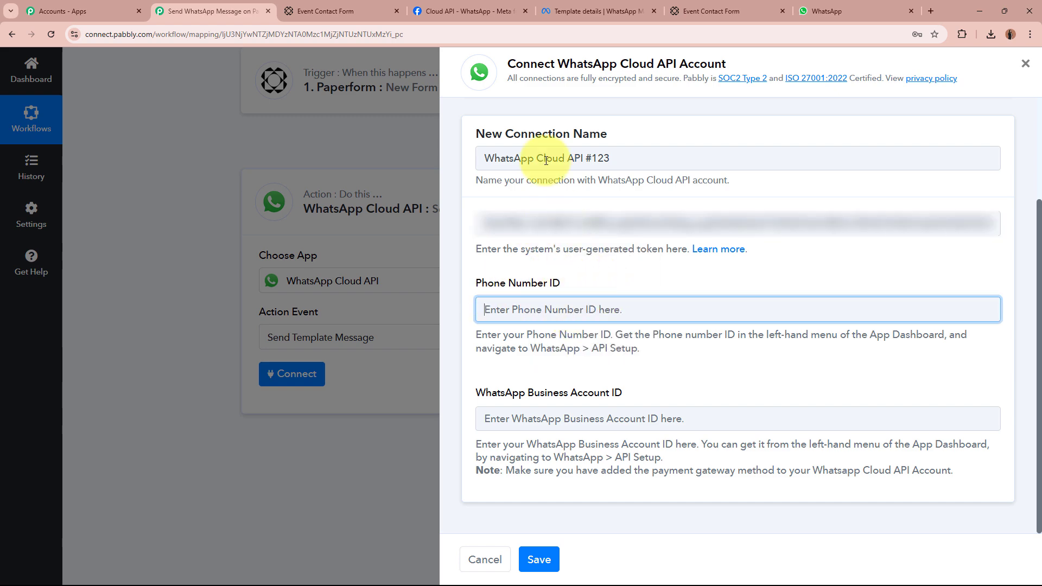
pyautogui.click(466, 11)
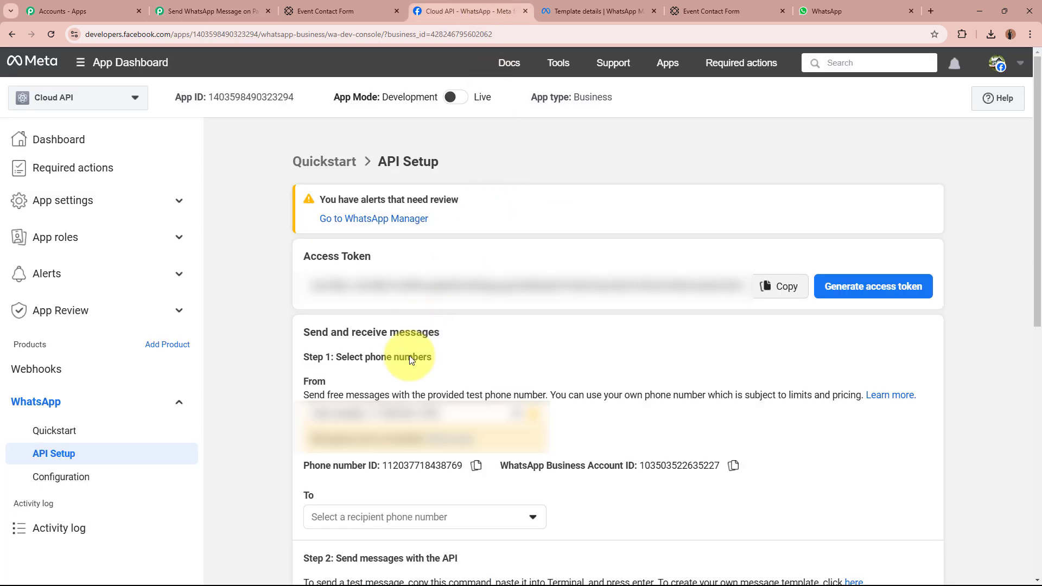
pyautogui.click(476, 465)
pyautogui.click(164, 4)
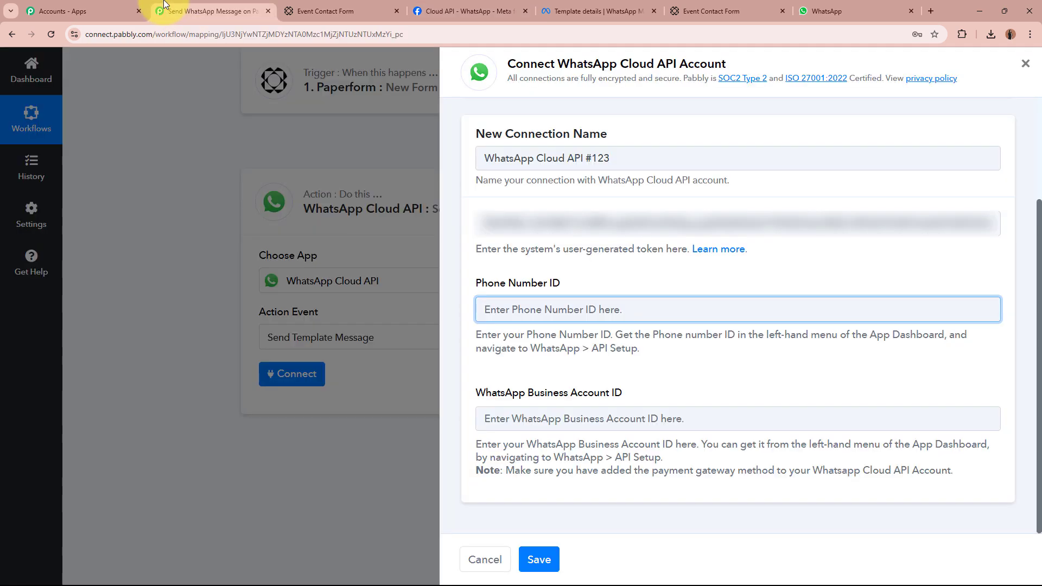
pyautogui.hotkey('ctrl', 'v')
pyautogui.click(511, 418)
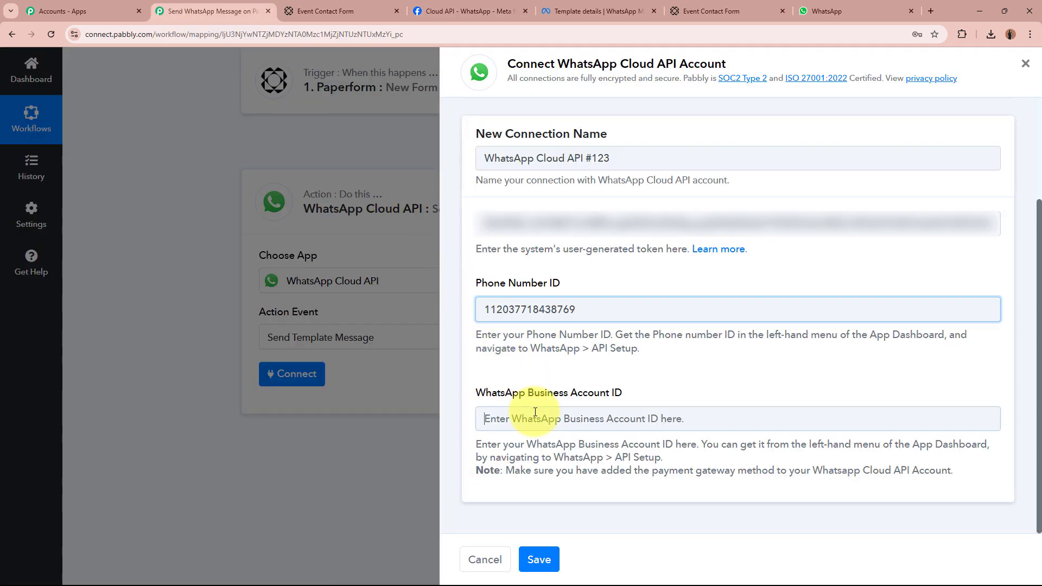
pyautogui.click(470, 11)
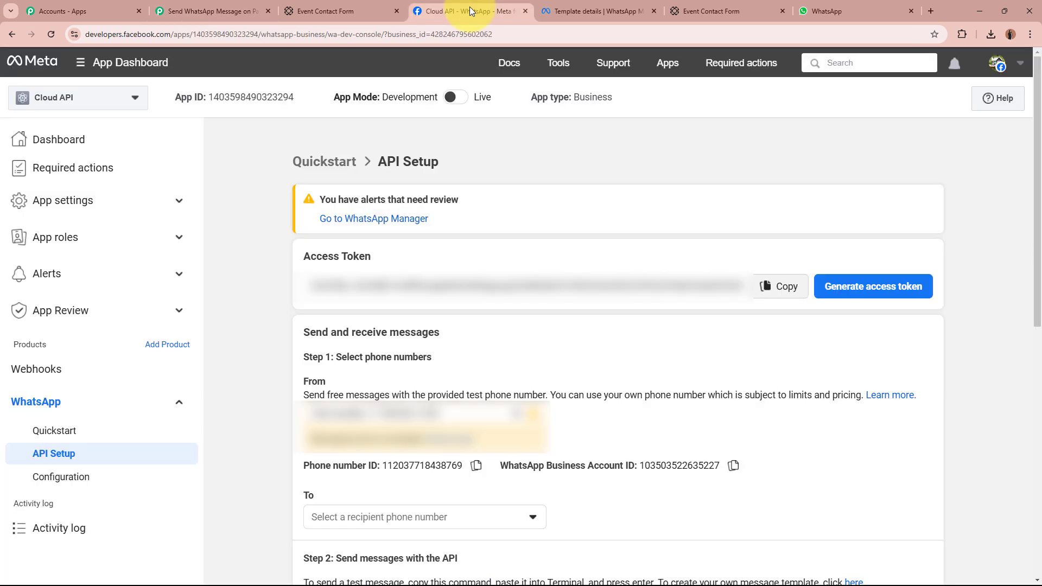
pyautogui.click(733, 465)
pyautogui.click(212, 11)
pyautogui.hotkey('ctrl', 'v')
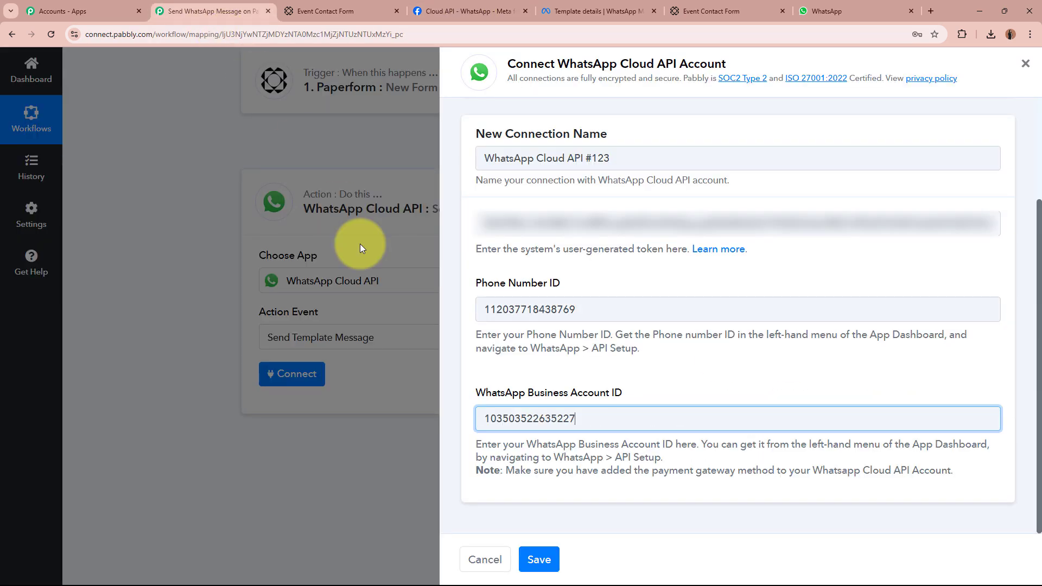
pyautogui.click(534, 548)
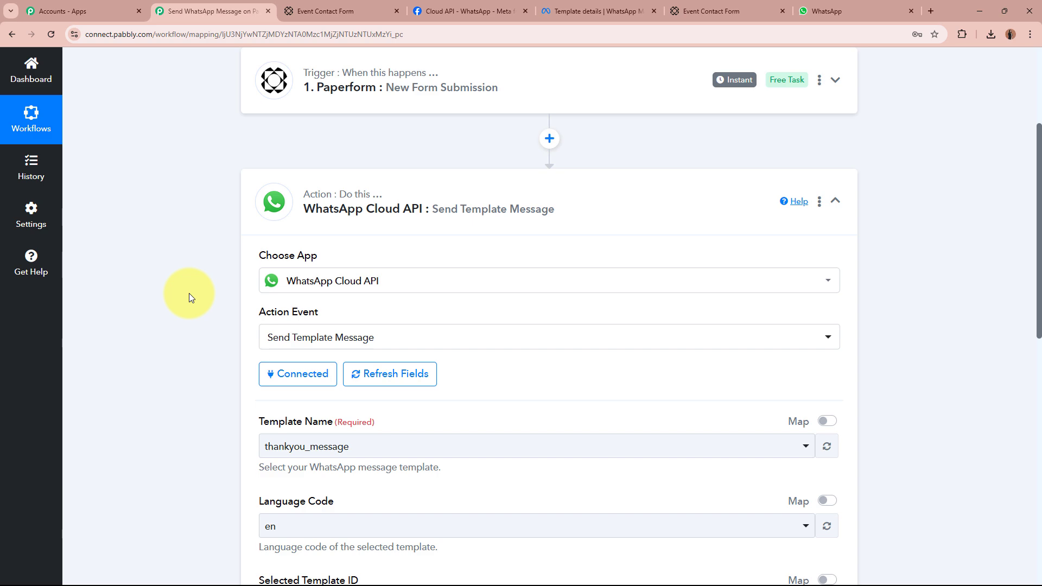
# Compare the thankyou_message template in WhatsApp Manager with the message received in WhatsApp Web.
pyautogui.scroll(-3, 189, 293)
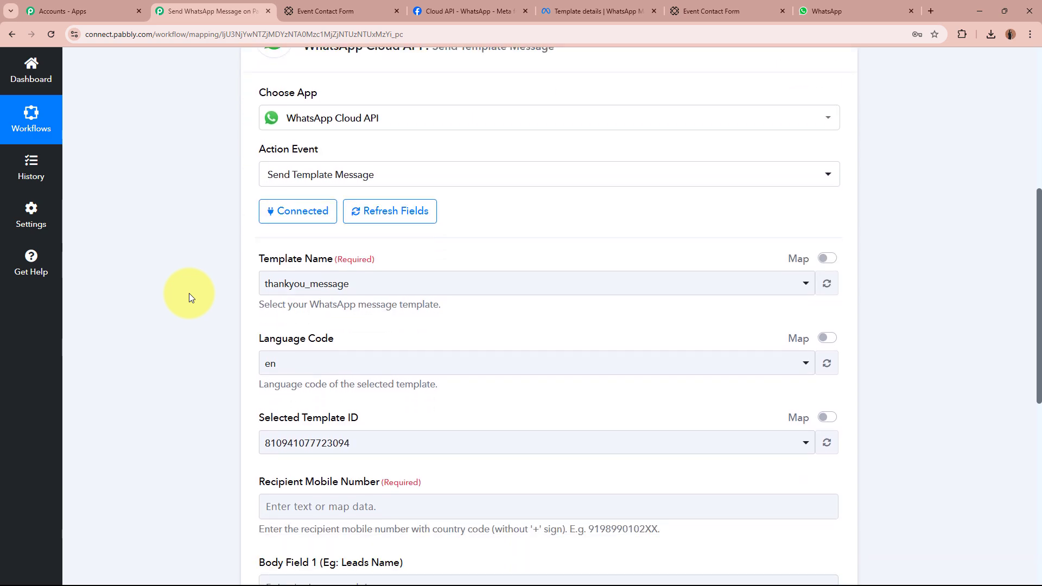
pyautogui.click(612, 6)
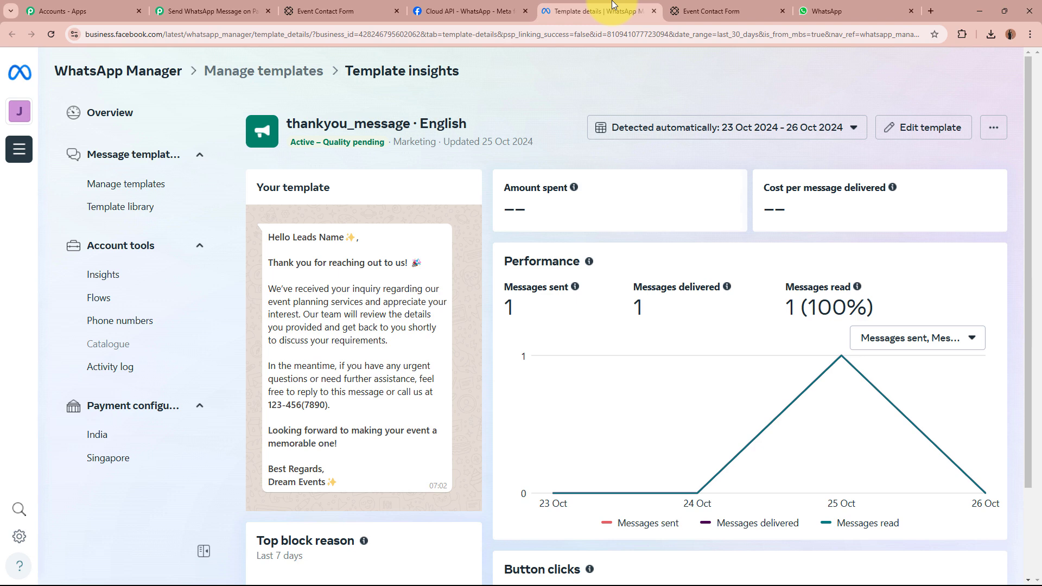
pyautogui.moveTo(283, 123); pyautogui.dragTo(434, 122)
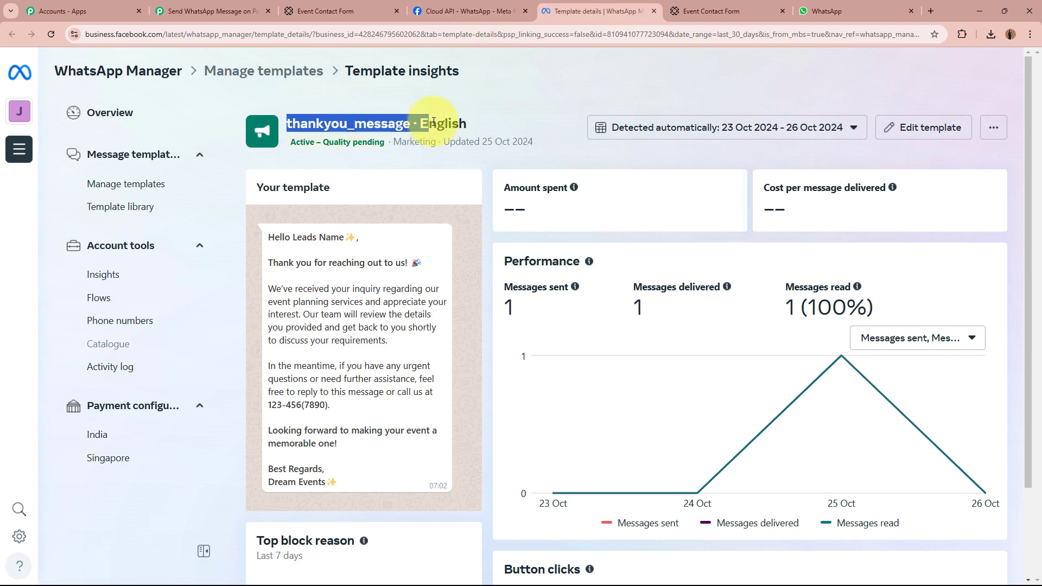
pyautogui.click(433, 122)
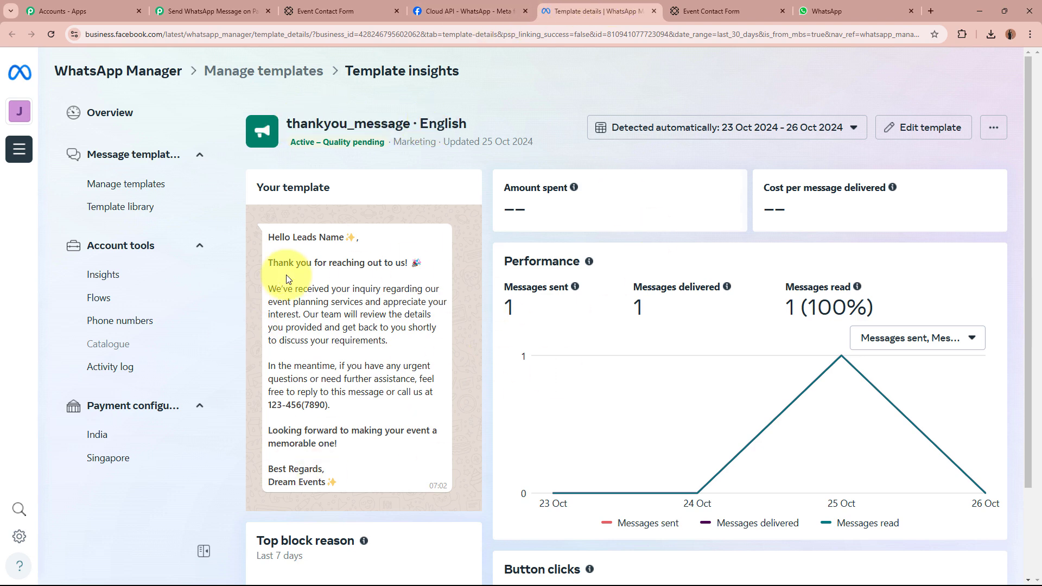
pyautogui.click(839, 13)
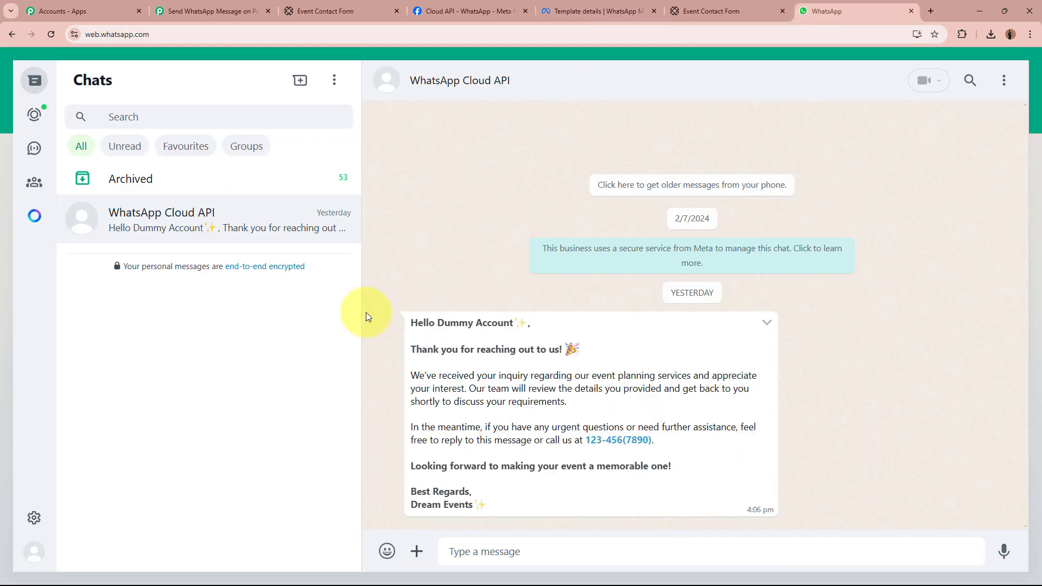
pyautogui.moveTo(414, 318); pyautogui.dragTo(531, 501)
pyautogui.click(531, 502)
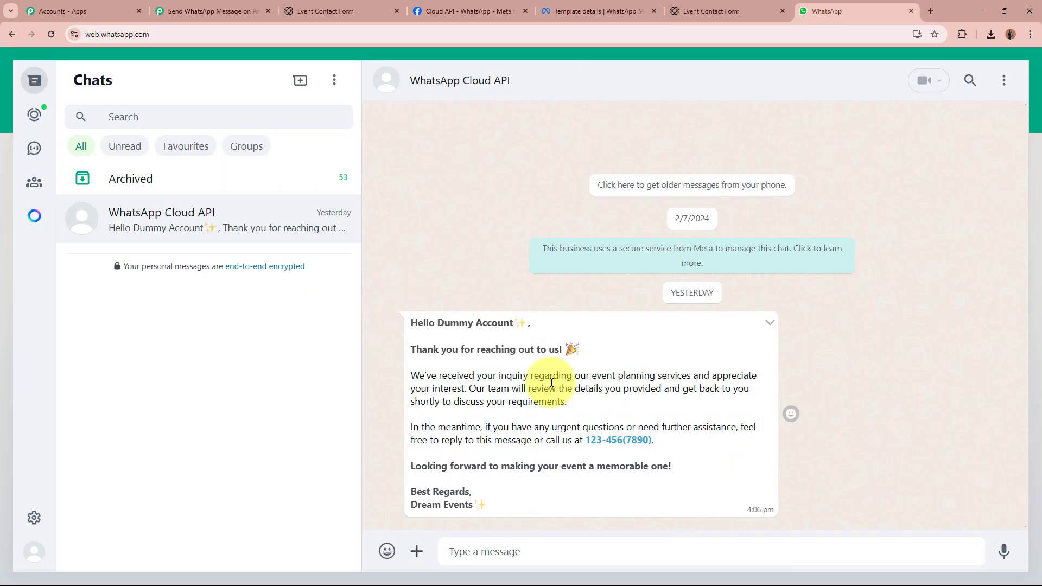
pyautogui.click(597, 11)
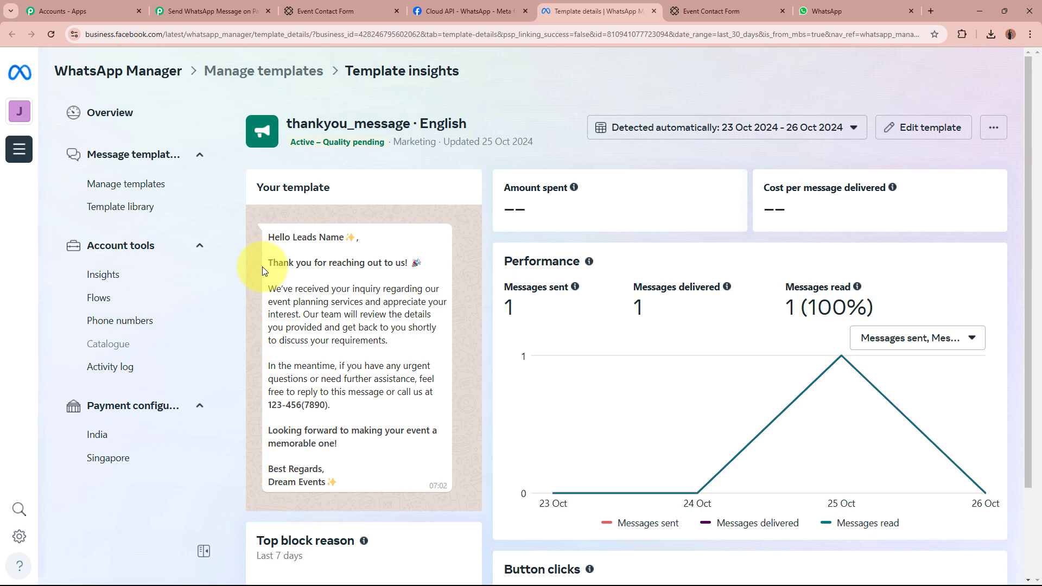
# Back in Pabbly, confirm Template Name still shows thankyou_message and review the action's fields.
pyautogui.click(215, 11)
pyautogui.click(368, 288)
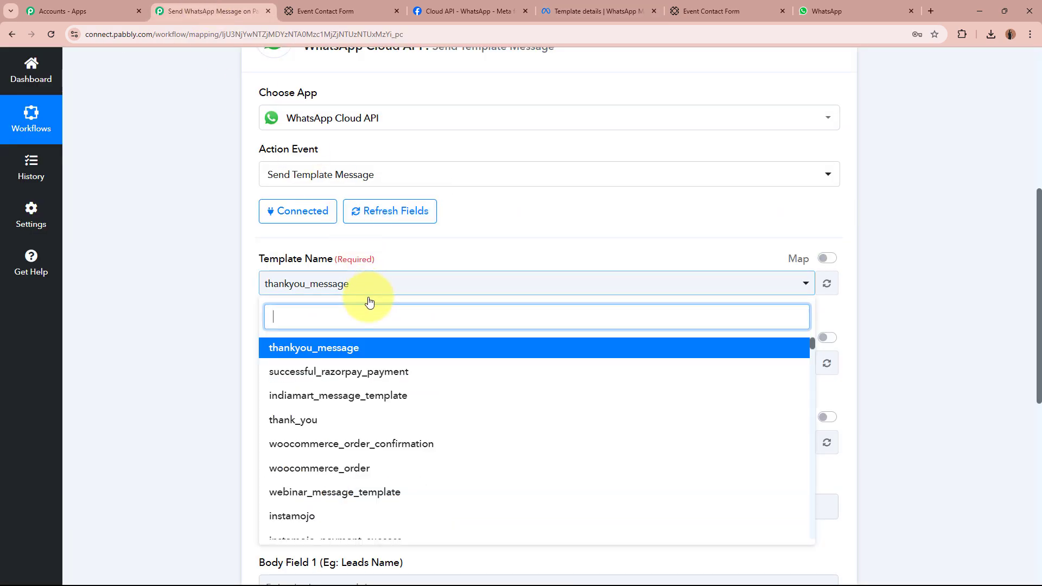
pyautogui.click(346, 345)
pyautogui.scroll(-2, 177, 325)
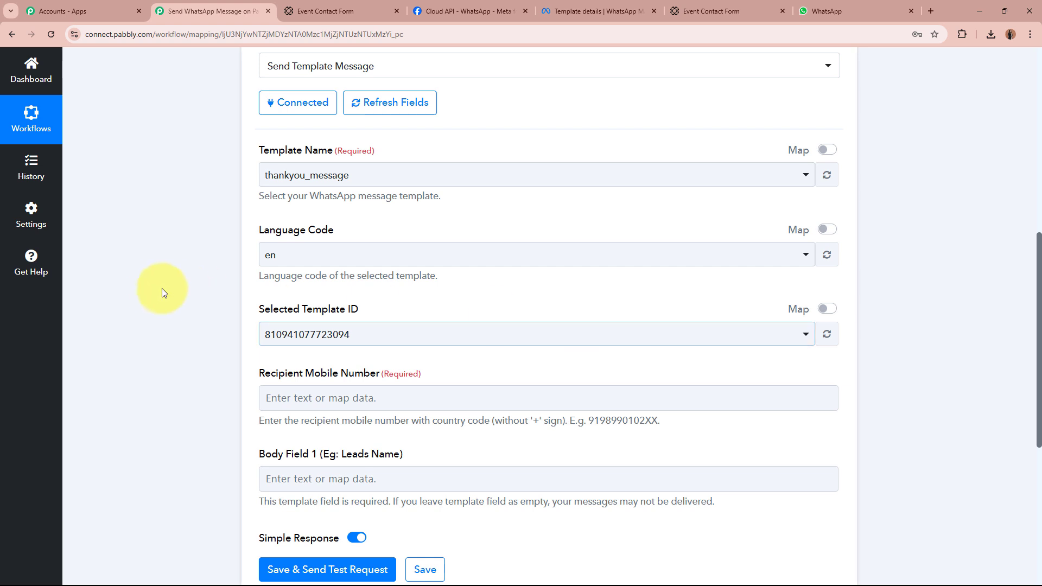
pyautogui.scroll(-3, 154, 288)
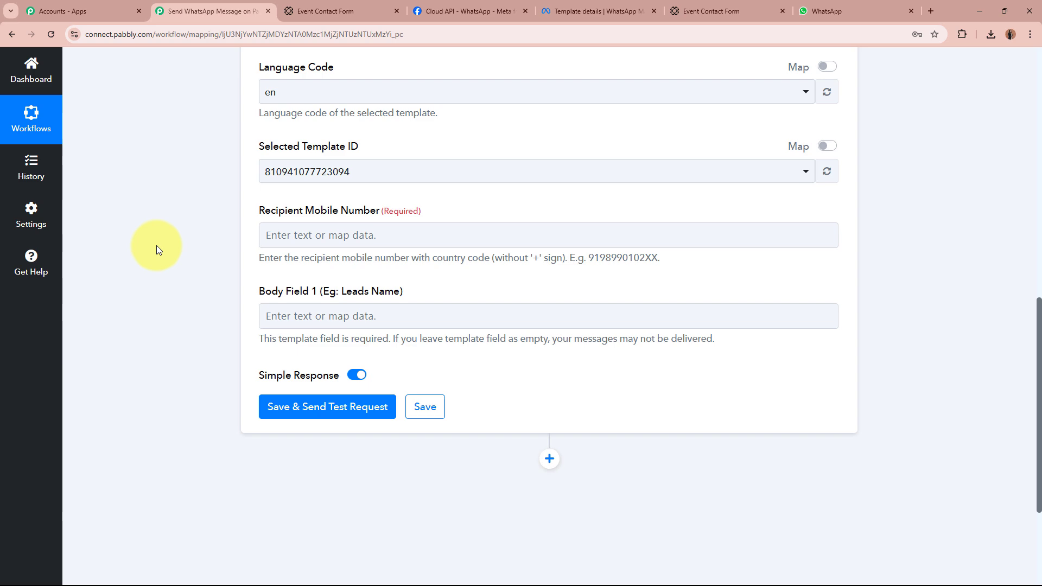
pyautogui.scroll(8, 157, 249)
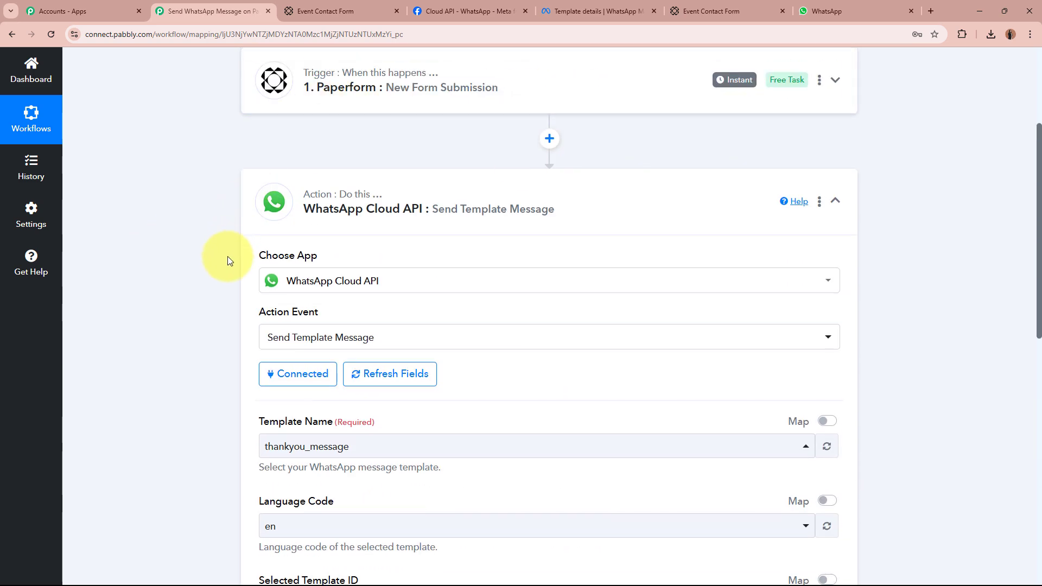
pyautogui.scroll(-6, 226, 258)
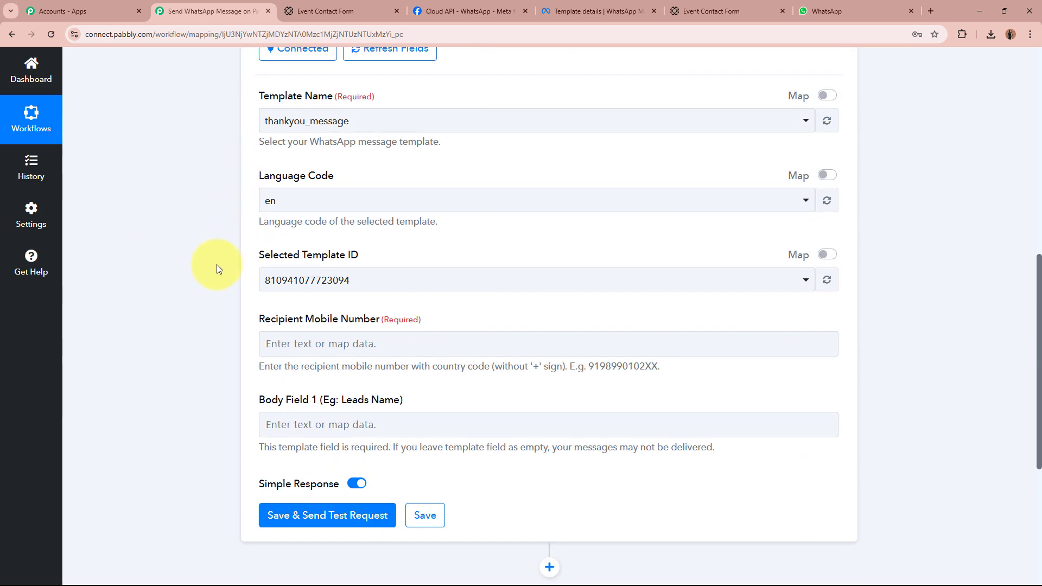
pyautogui.scroll(-2, 217, 269)
# Map Recipient Mobile Number to the Paperform submission's Data 3 Value, found by searching '+'.
pyautogui.click(319, 236)
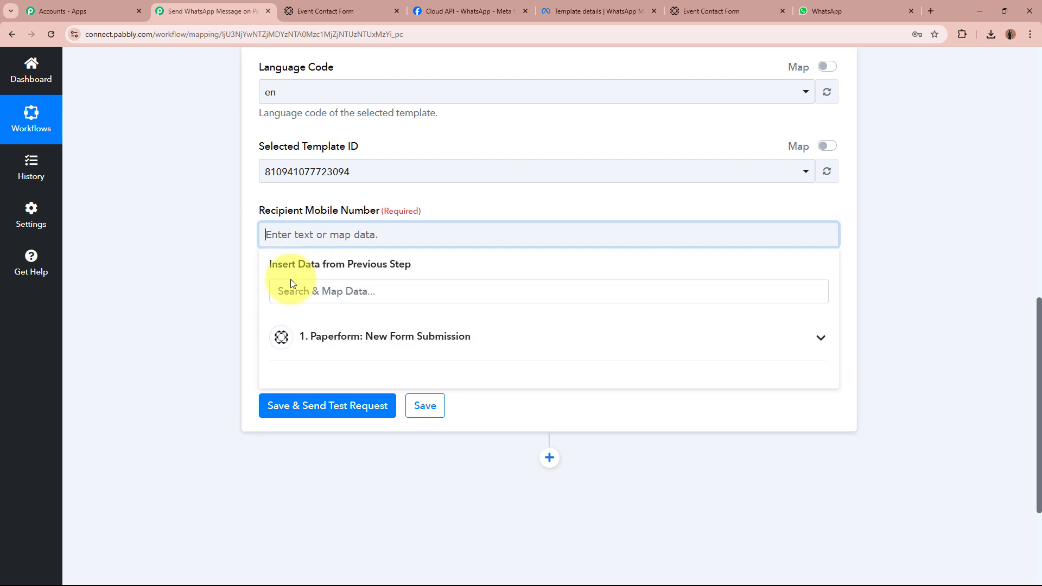
pyautogui.click(179, 272)
pyautogui.scroll(10, 180, 272)
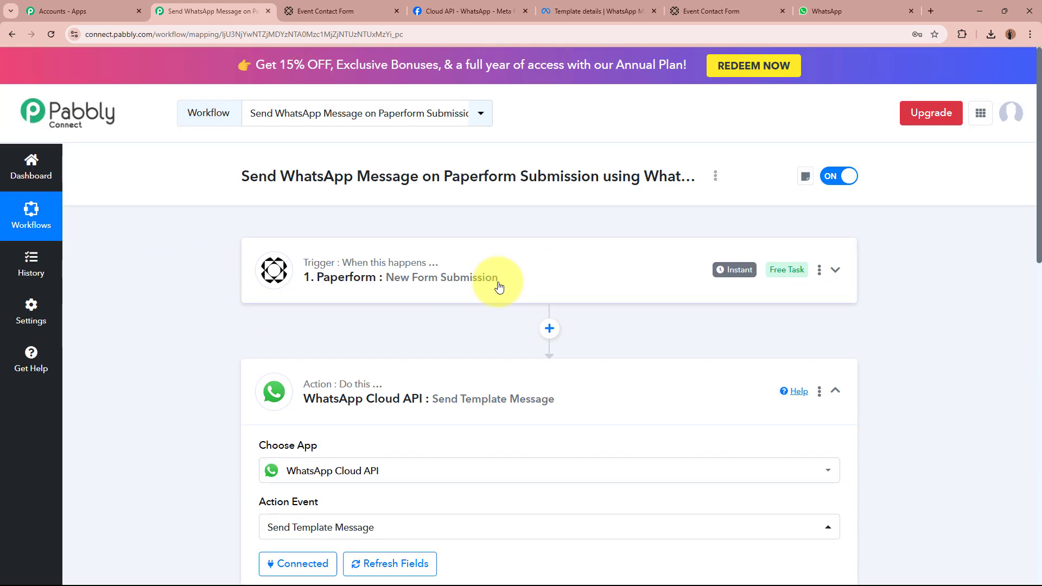
pyautogui.scroll(-10, 194, 290)
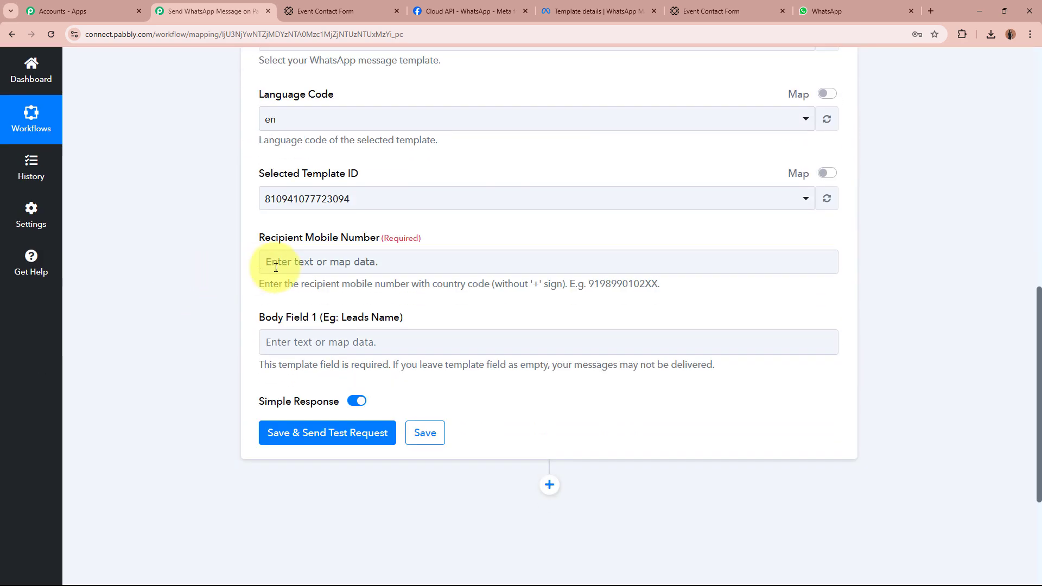
pyautogui.click(275, 267)
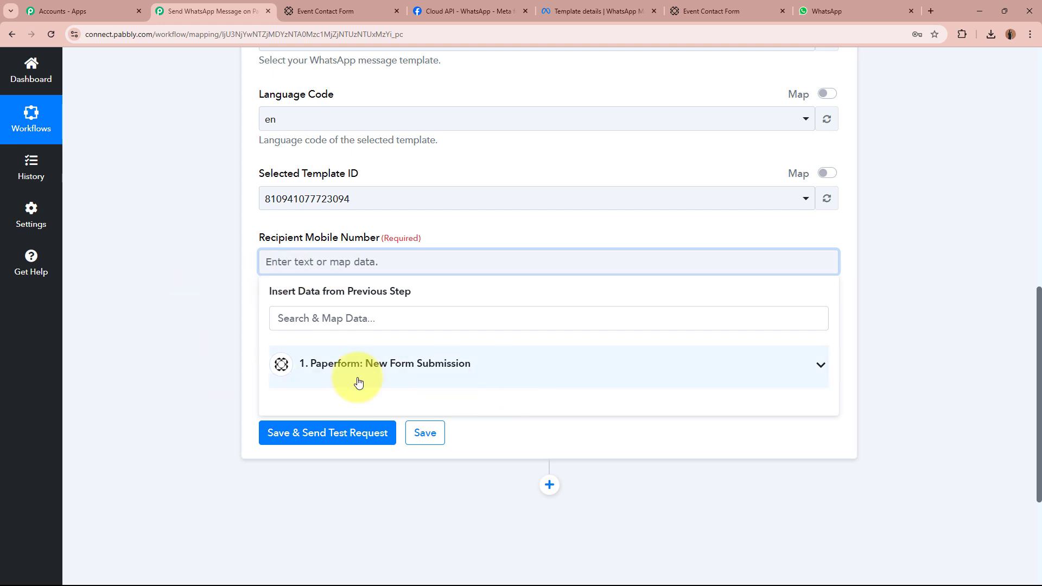
pyautogui.click(509, 369)
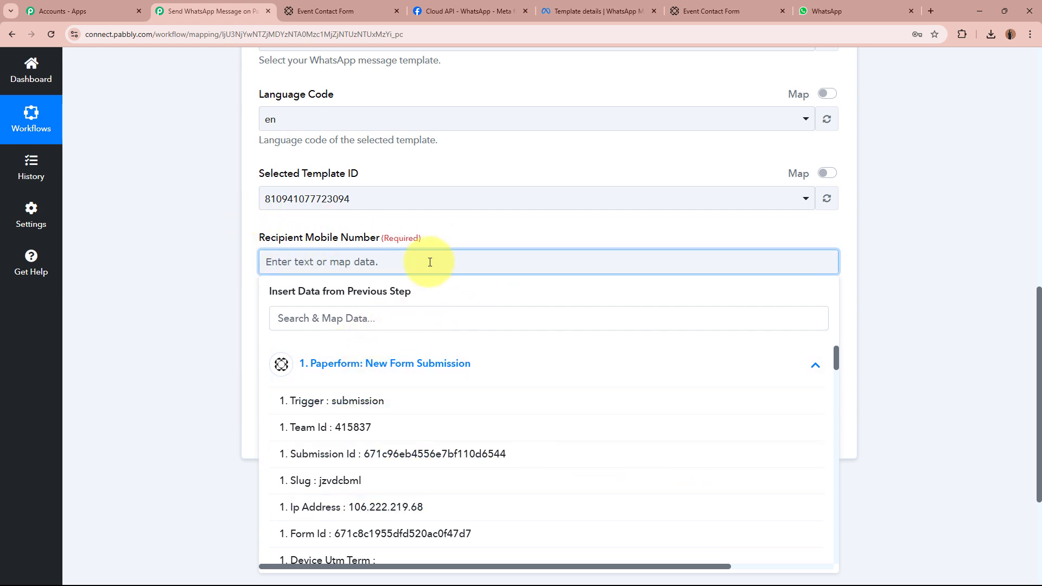
pyautogui.click(420, 323)
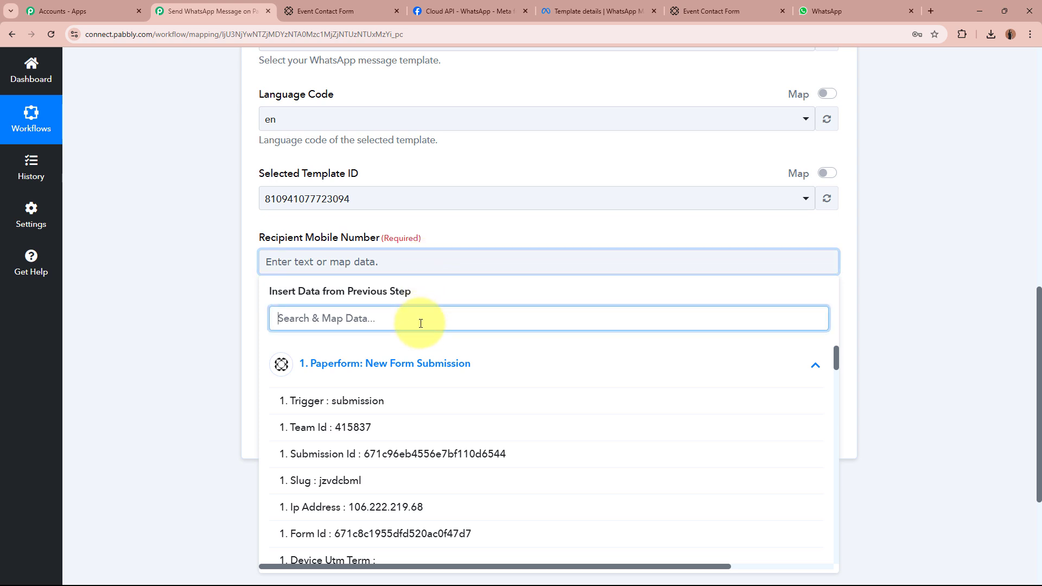
pyautogui.write('+91')
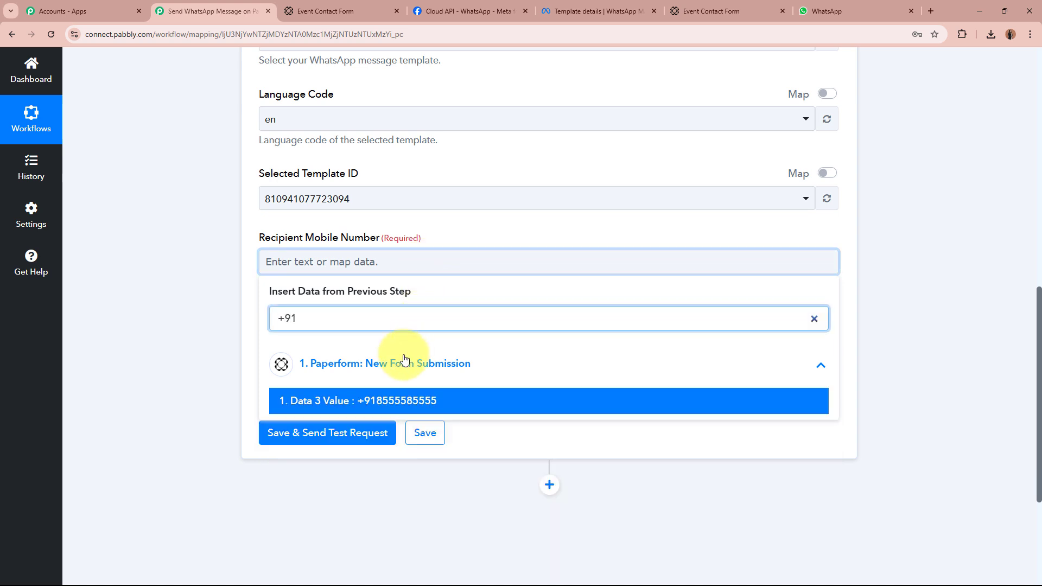
pyautogui.click(468, 408)
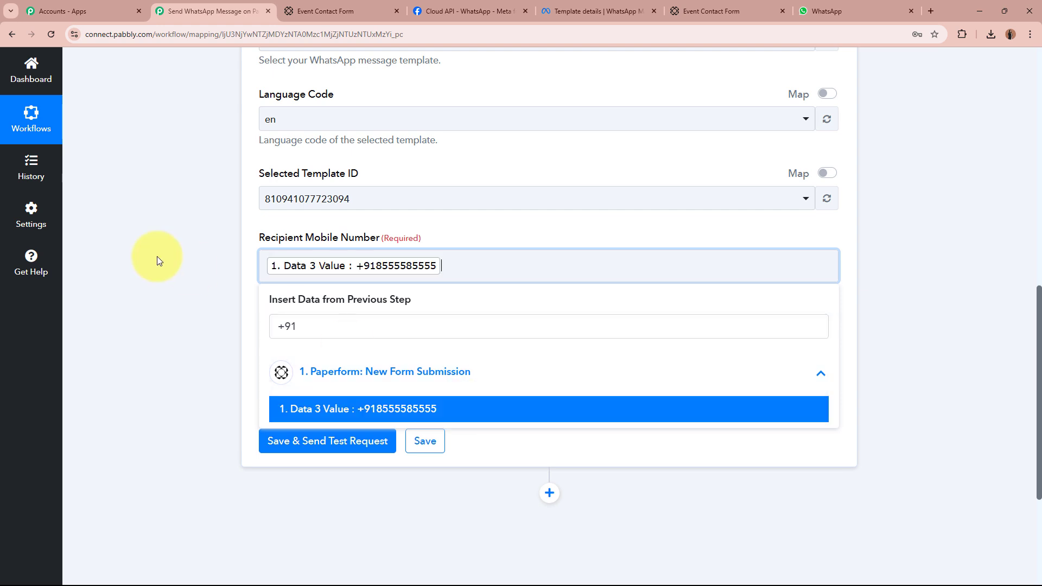
pyautogui.click(102, 244)
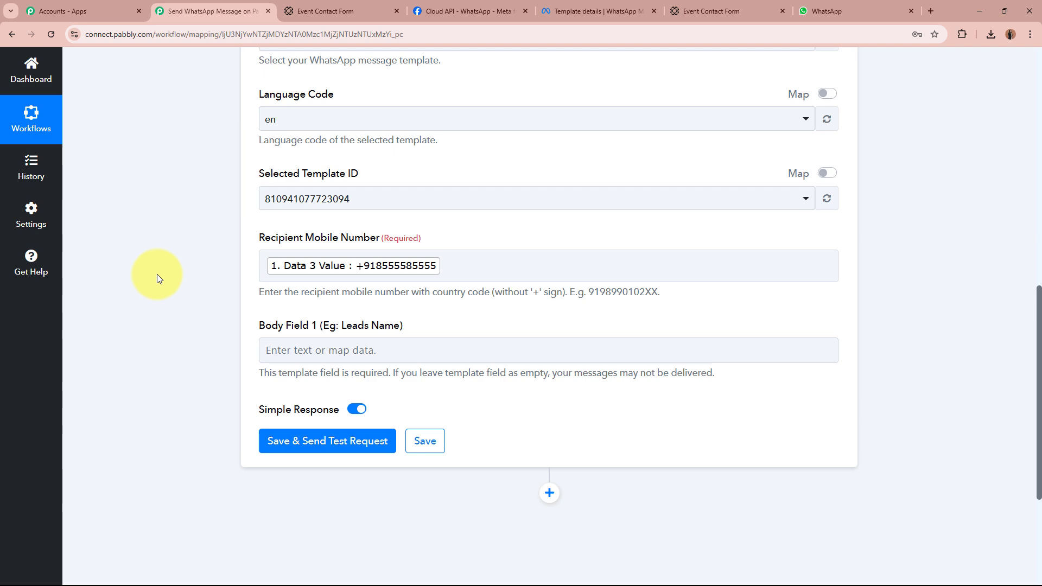
# Scroll down to Body Field 1, then return to the thankyou_message template in WhatsApp Manager.
pyautogui.scroll(10, 158, 274)
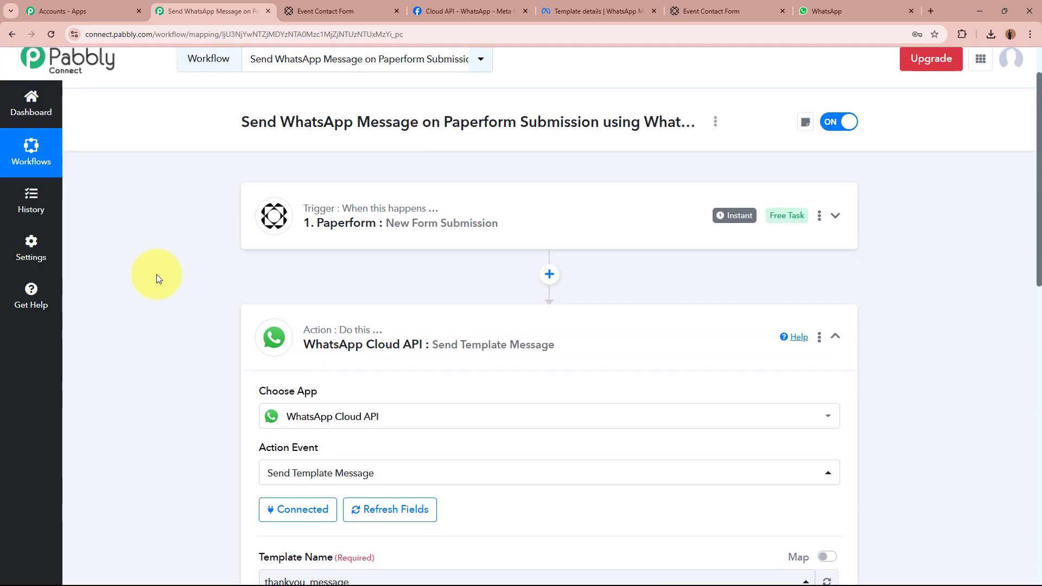
pyautogui.scroll(-7, 156, 275)
pyautogui.scroll(-6, 157, 275)
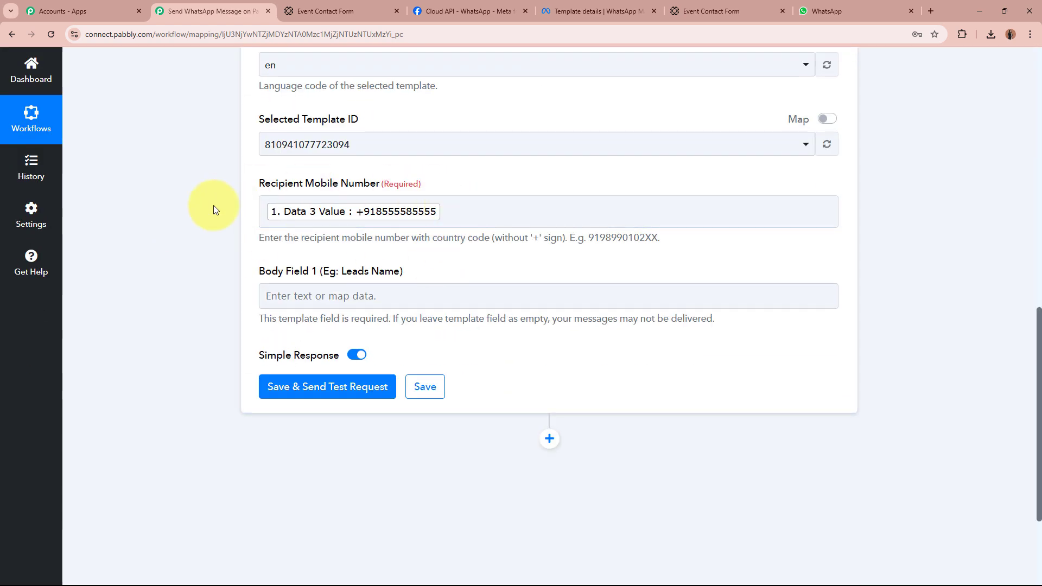
pyautogui.scroll(-2, 214, 205)
pyautogui.moveTo(257, 165); pyautogui.dragTo(451, 158)
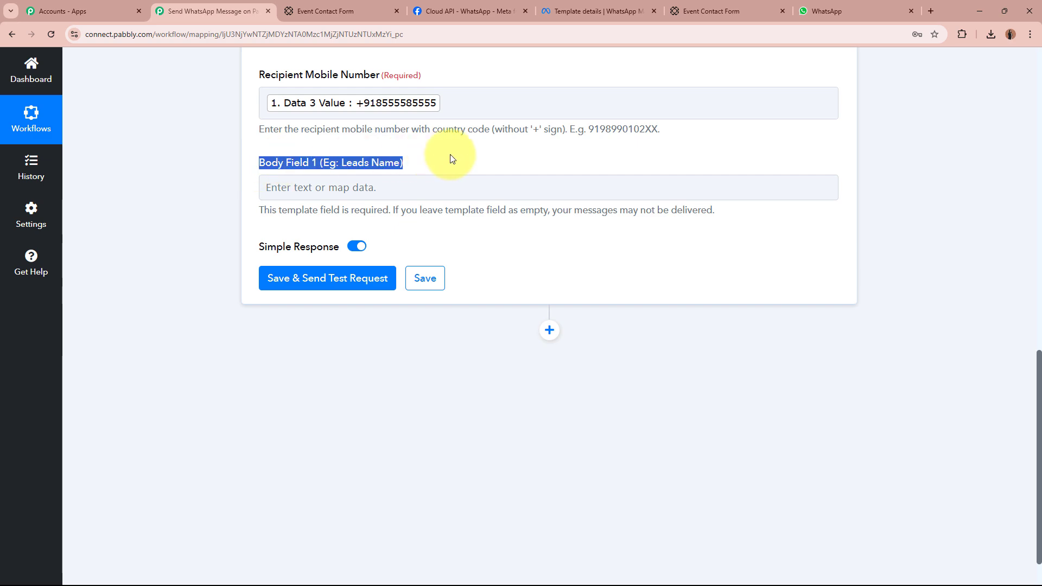
pyautogui.click(169, 224)
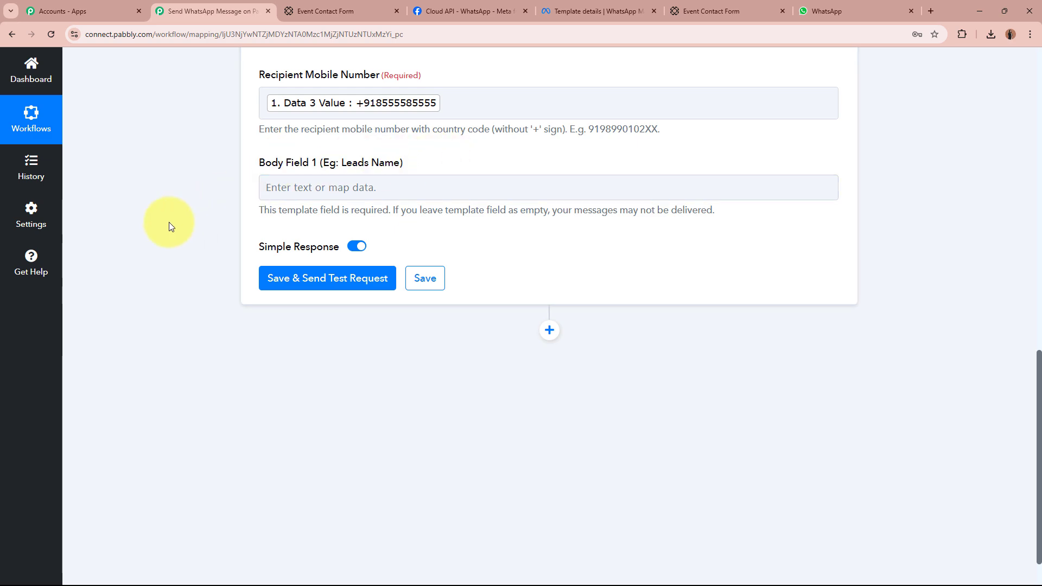
pyautogui.click(599, 6)
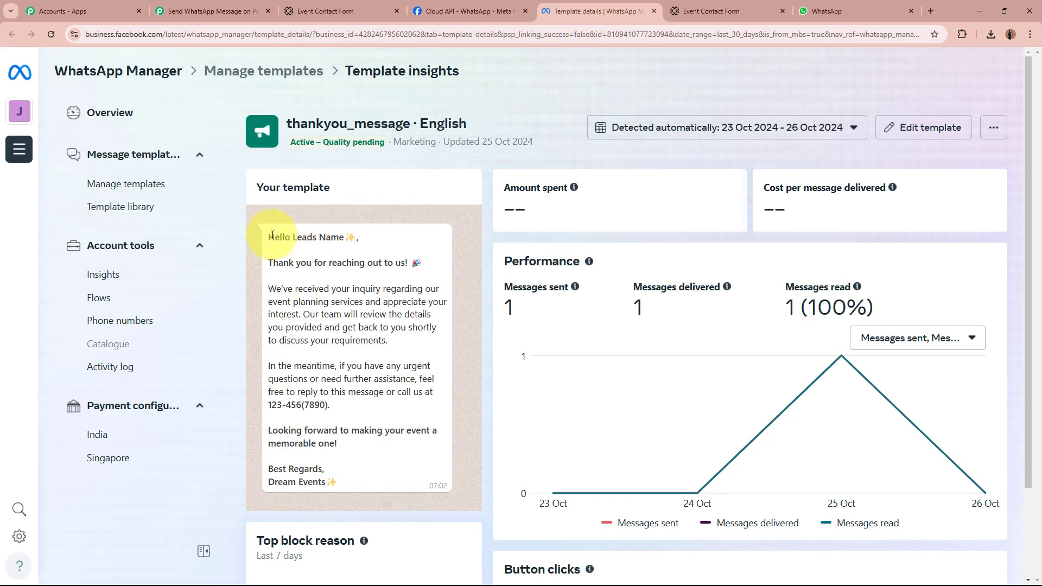
pyautogui.moveTo(268, 234); pyautogui.dragTo(345, 485)
pyautogui.click(345, 486)
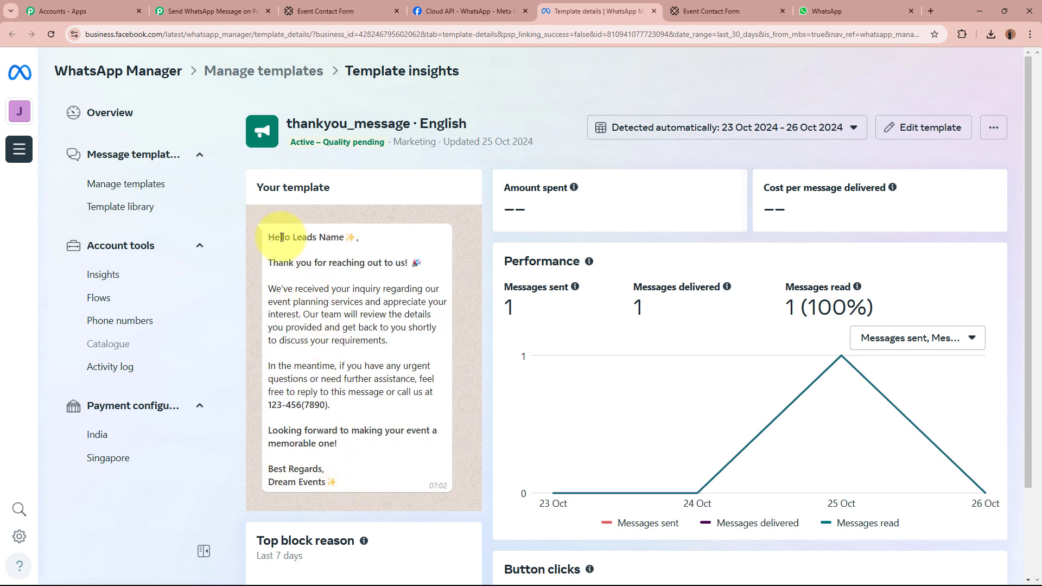
pyautogui.moveTo(293, 239); pyautogui.dragTo(343, 236)
pyautogui.click(299, 239)
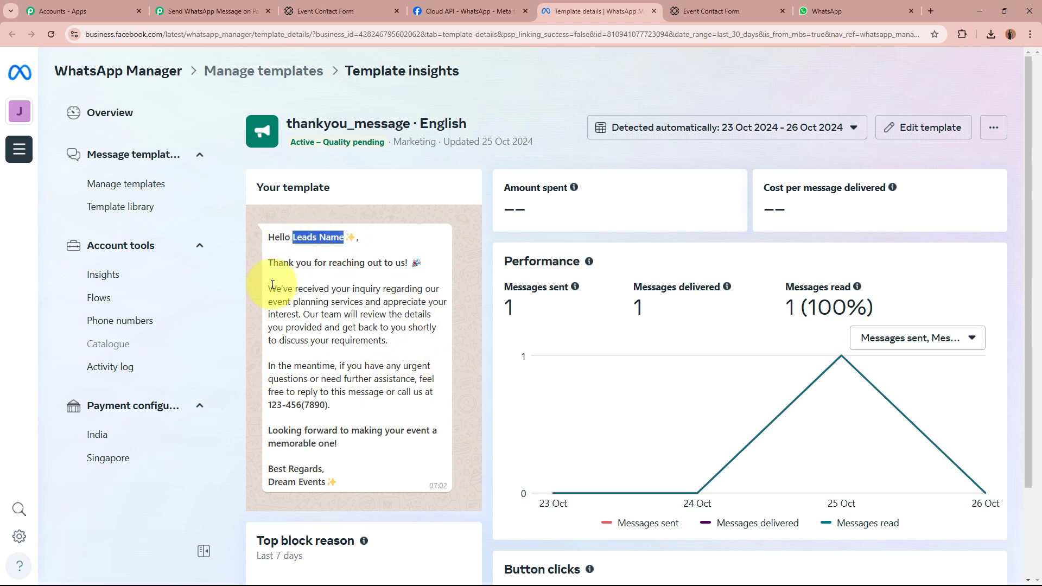
pyautogui.click(318, 240)
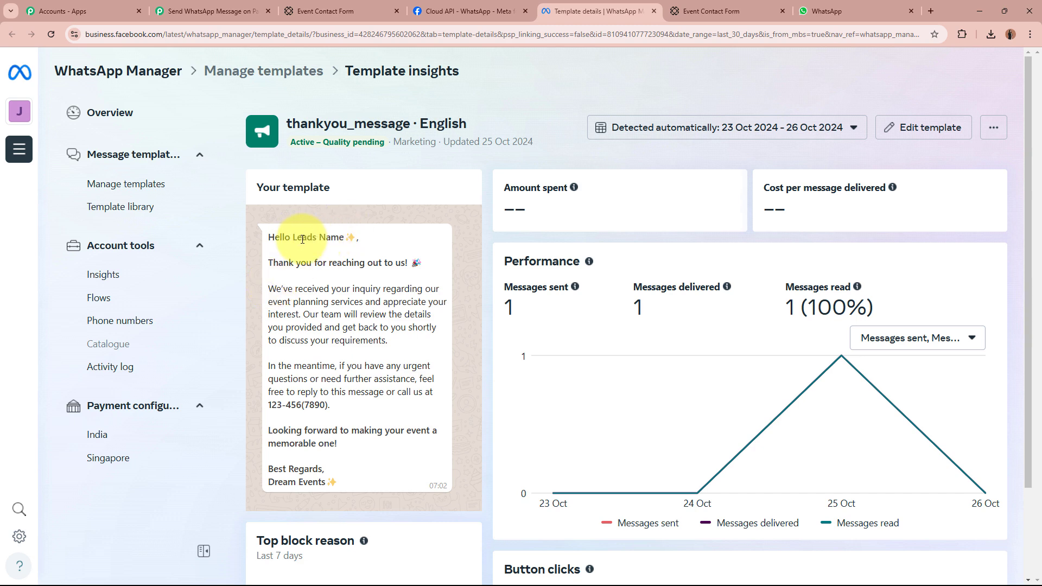
pyautogui.moveTo(293, 239); pyautogui.dragTo(341, 235)
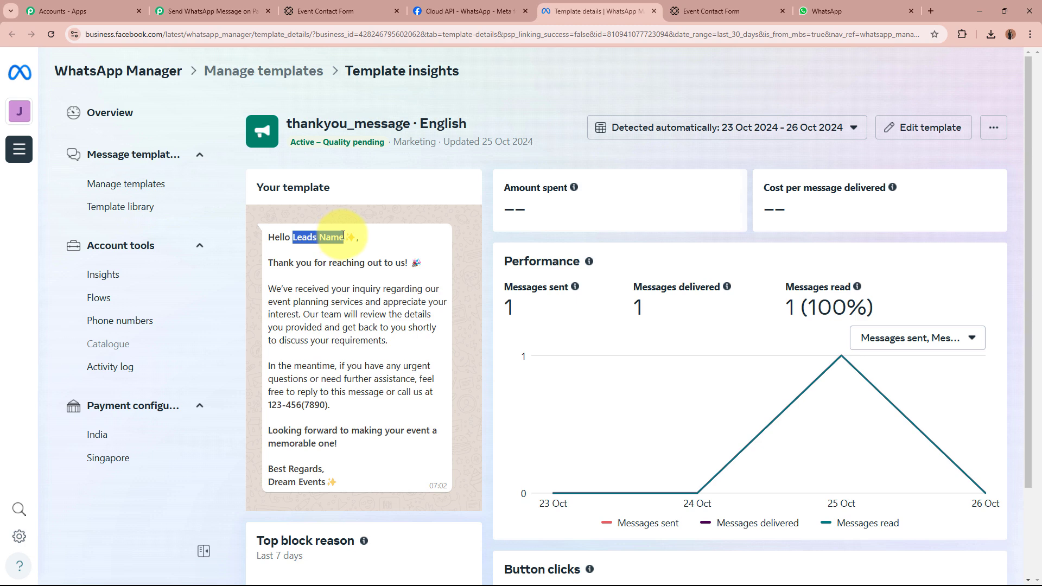
pyautogui.click(343, 236)
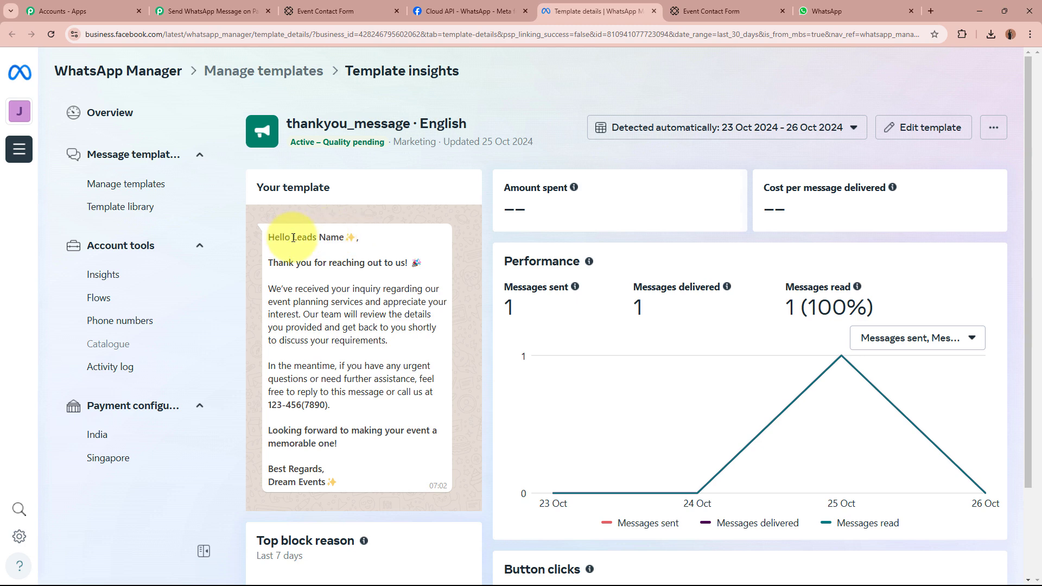
pyautogui.moveTo(293, 238); pyautogui.dragTo(342, 239)
pyautogui.click(343, 238)
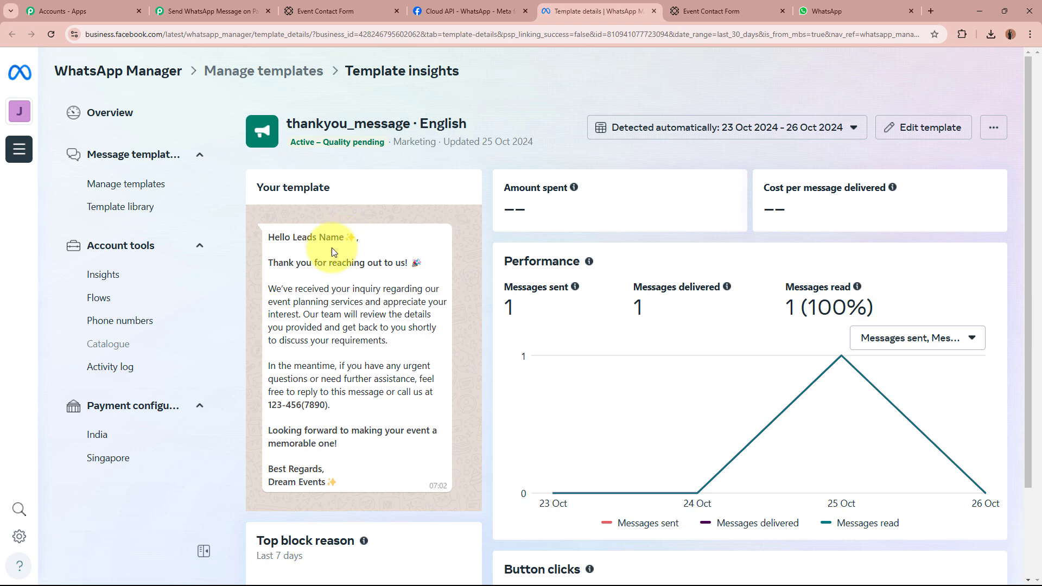
pyautogui.moveTo(269, 262); pyautogui.dragTo(409, 262)
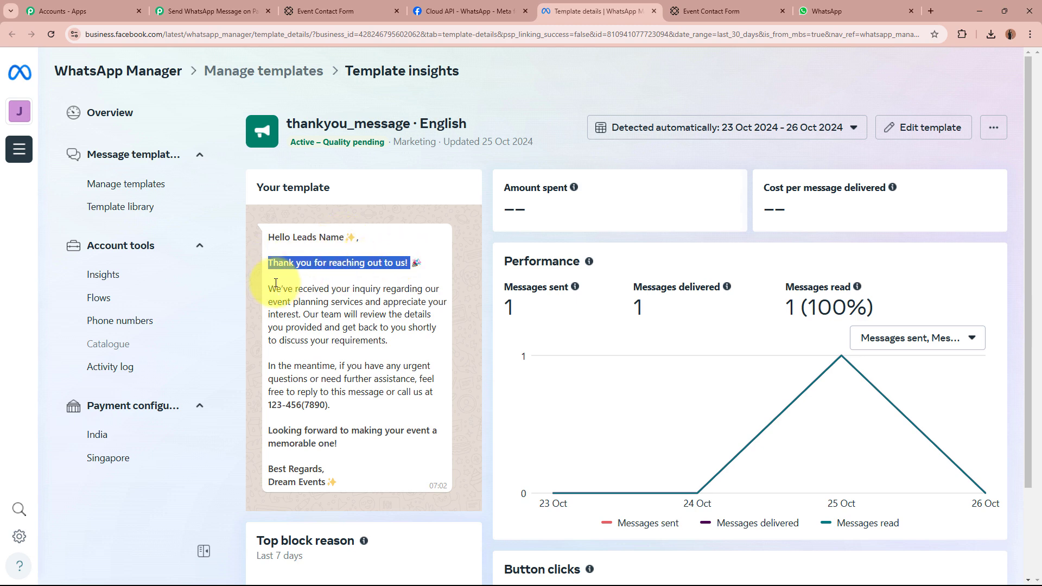
pyautogui.moveTo(271, 289); pyautogui.dragTo(420, 342)
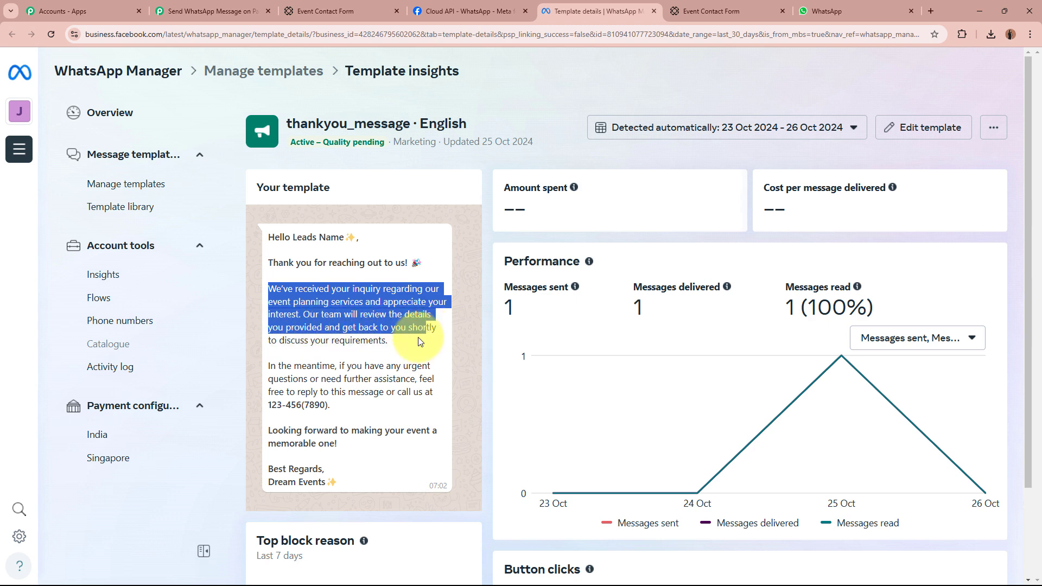
pyautogui.click(271, 367)
pyautogui.moveTo(272, 368); pyautogui.dragTo(429, 406)
pyautogui.scroll(-2, 401, 380)
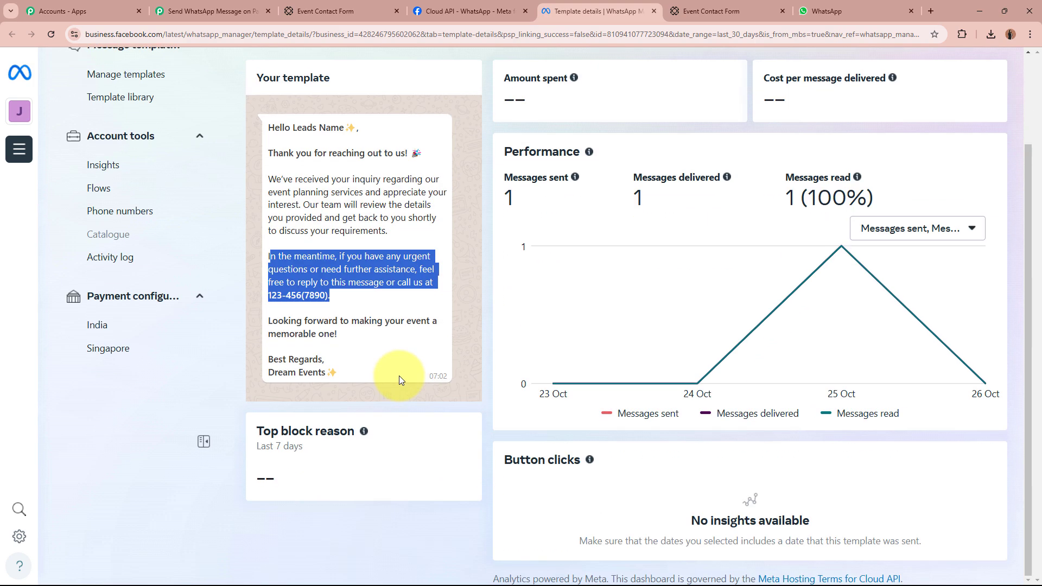
pyautogui.click(270, 320)
pyautogui.moveTo(269, 321); pyautogui.dragTo(336, 334)
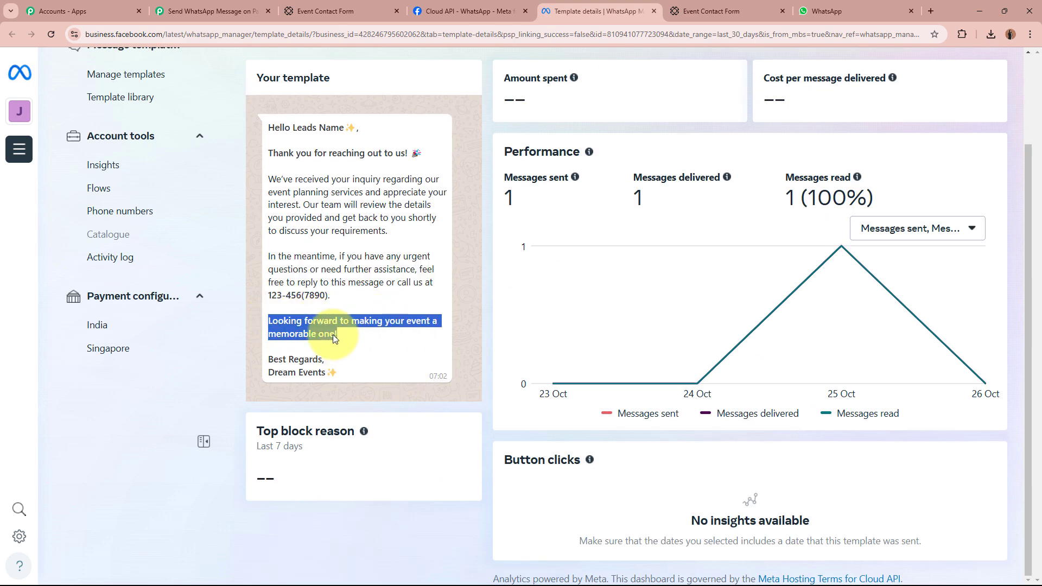
pyautogui.moveTo(268, 360); pyautogui.dragTo(374, 373)
pyautogui.click(382, 360)
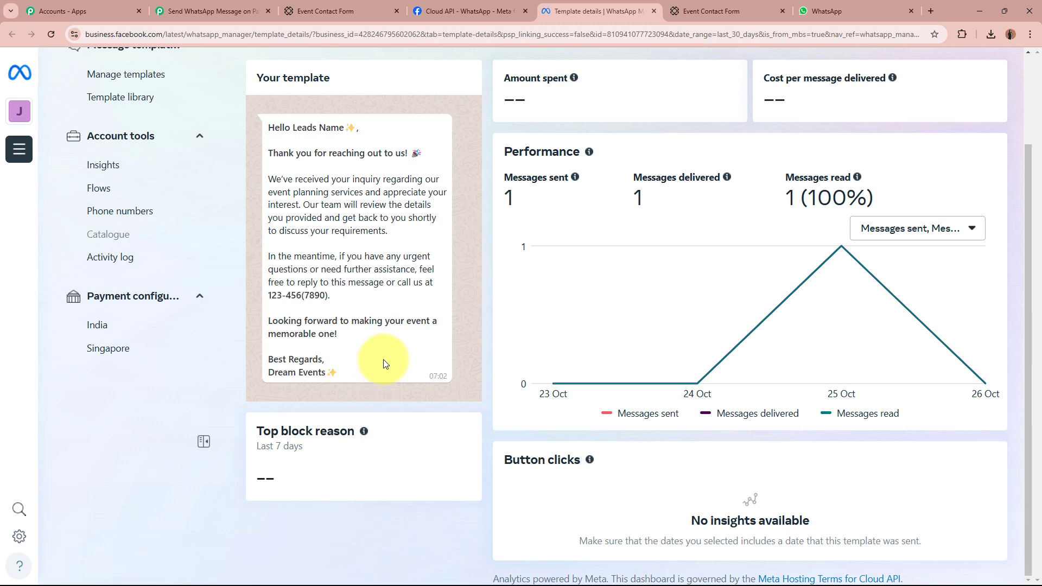
pyautogui.scroll(2, 384, 360)
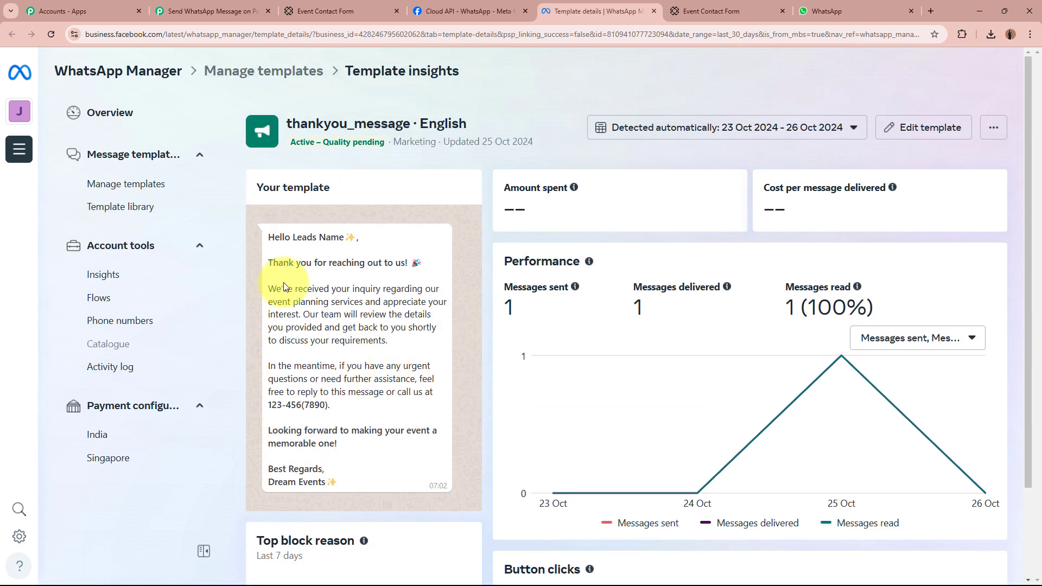
pyautogui.moveTo(293, 237); pyautogui.dragTo(344, 238)
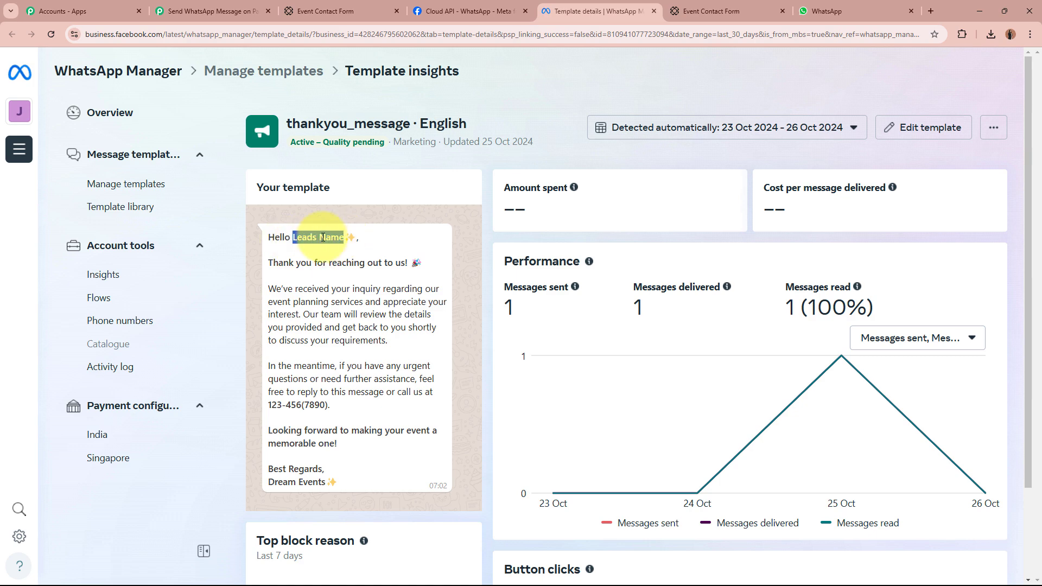
# Map Body Field 1 to the submission's Data 0 Value and Data 1 Value name fields.
pyautogui.click(212, 11)
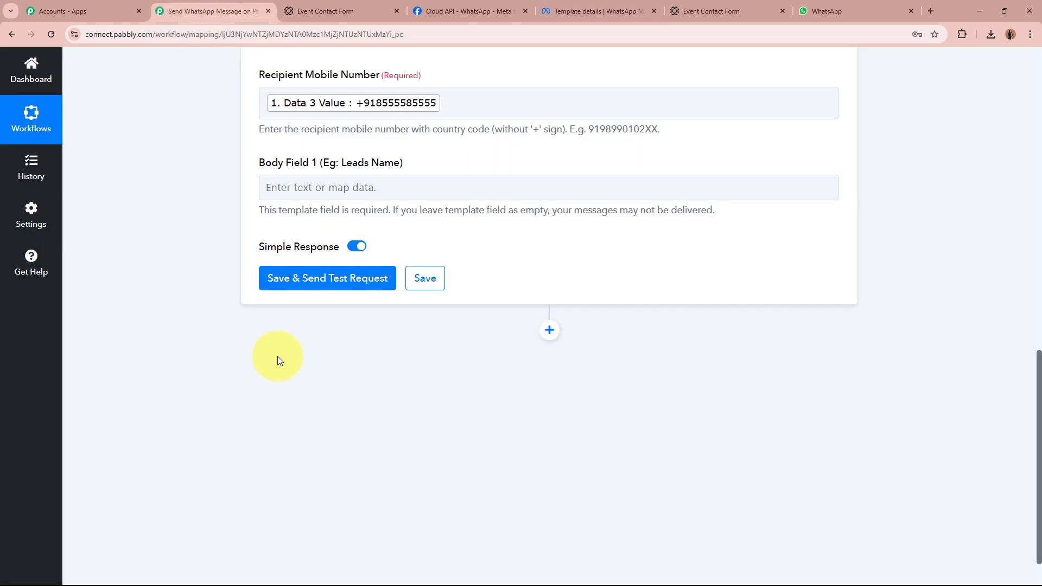
pyautogui.moveTo(254, 163); pyautogui.dragTo(448, 158)
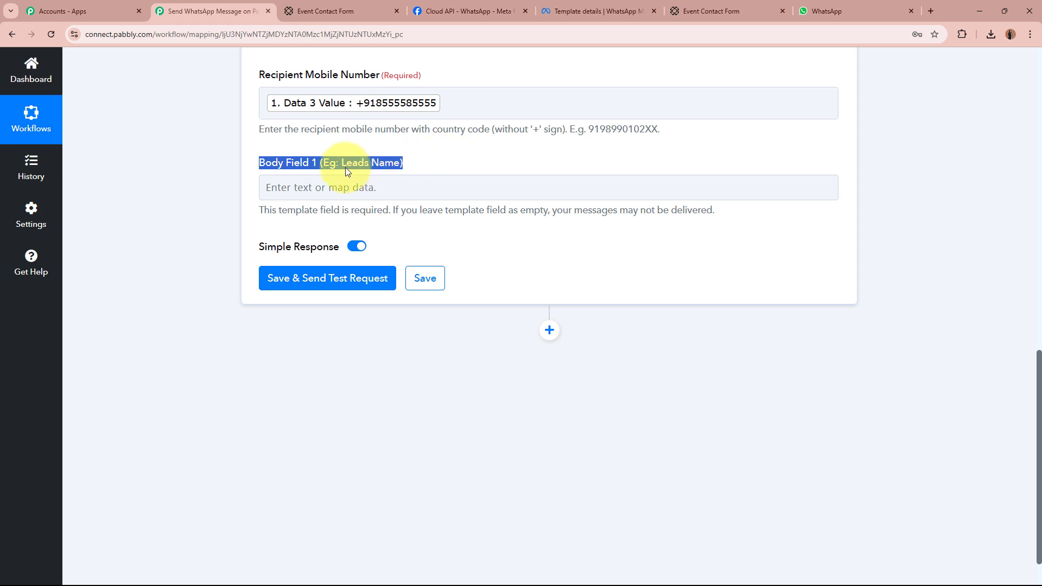
pyautogui.click(302, 186)
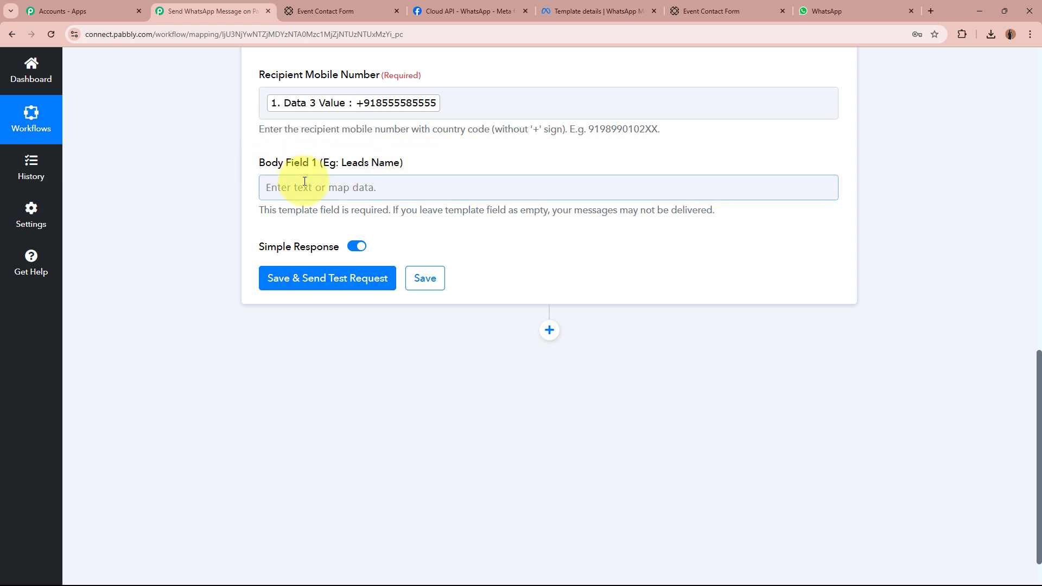
pyautogui.click(349, 253)
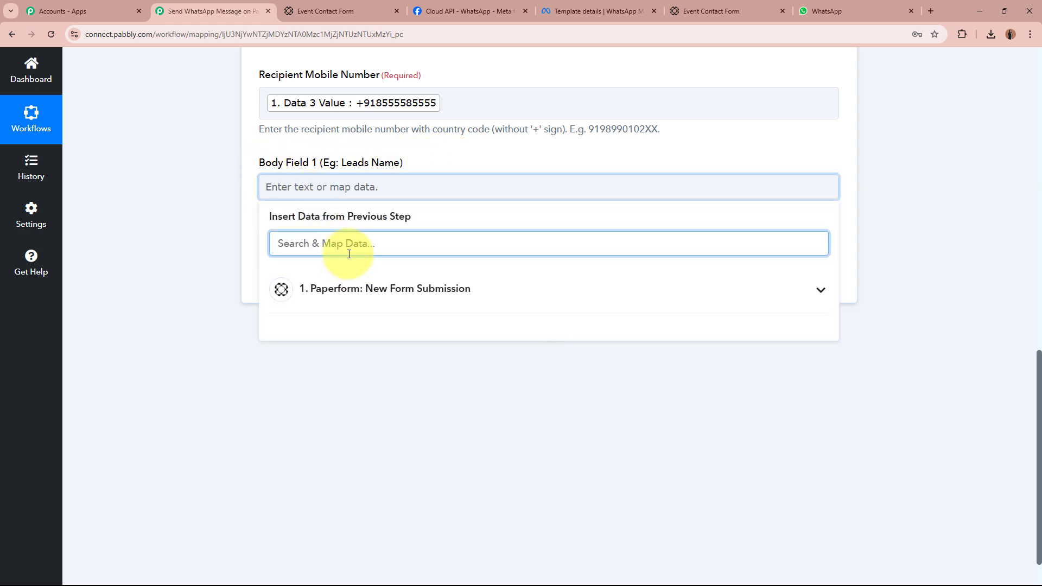
pyautogui.write('sma')
pyautogui.click(402, 357)
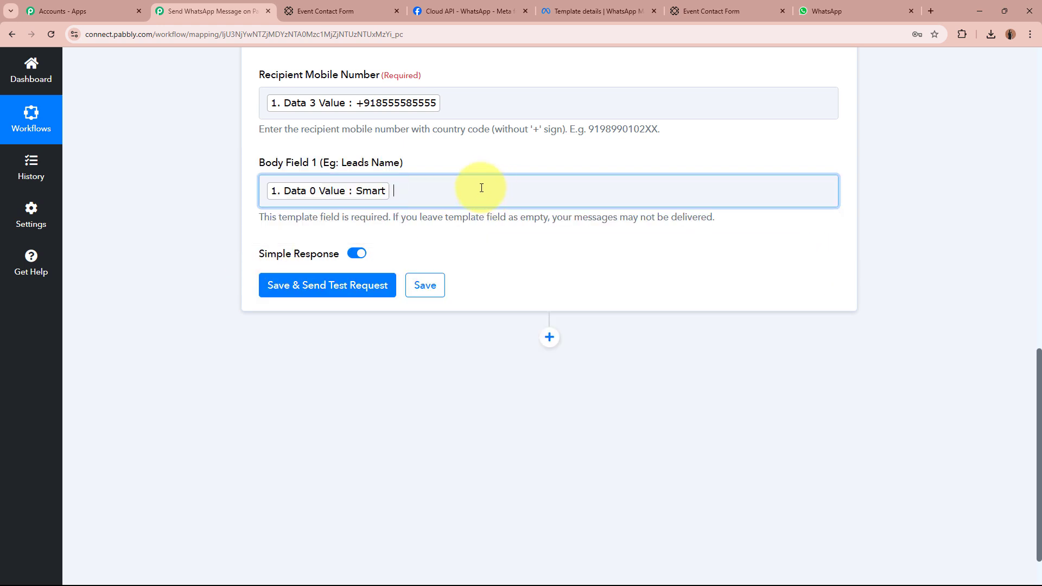
pyautogui.click(482, 189)
pyautogui.write('acc')
pyautogui.click(396, 366)
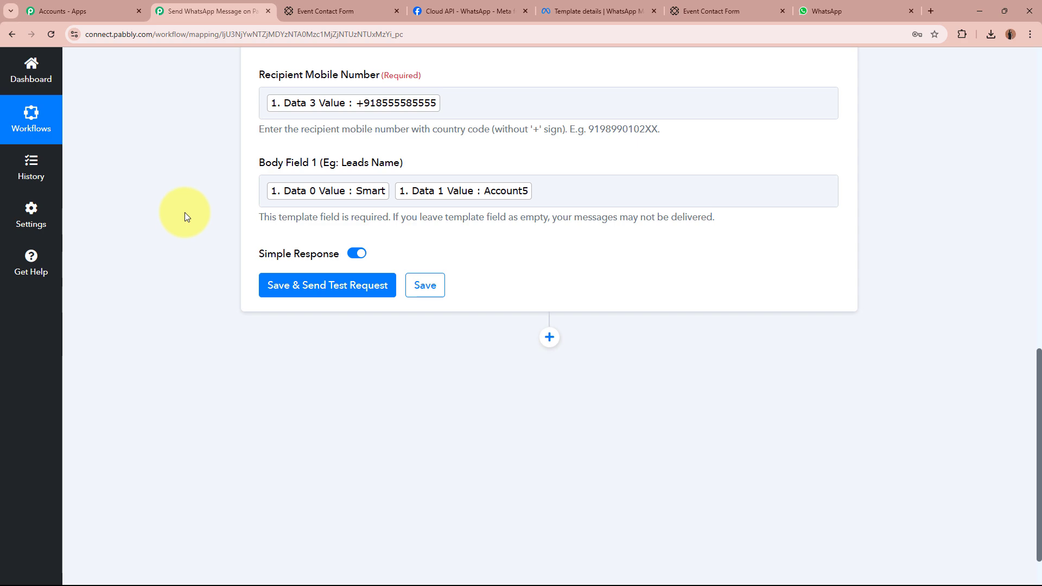
# Replace the mapped Data 3 recipient with a test number and save, sending a test request.
pyautogui.scroll(5, 181, 214)
pyautogui.scroll(-5, 182, 214)
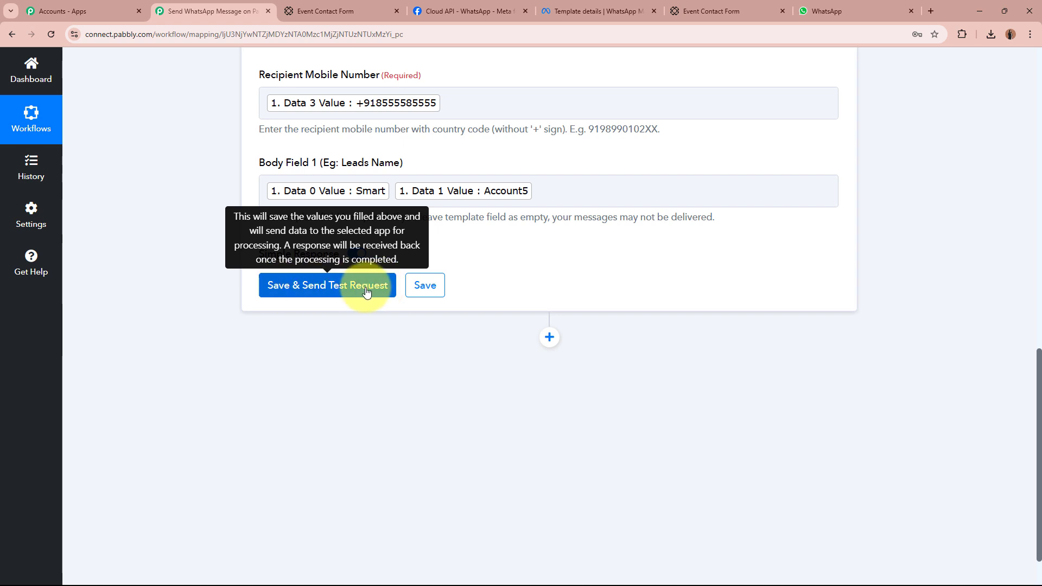
pyautogui.scroll(2, 528, 277)
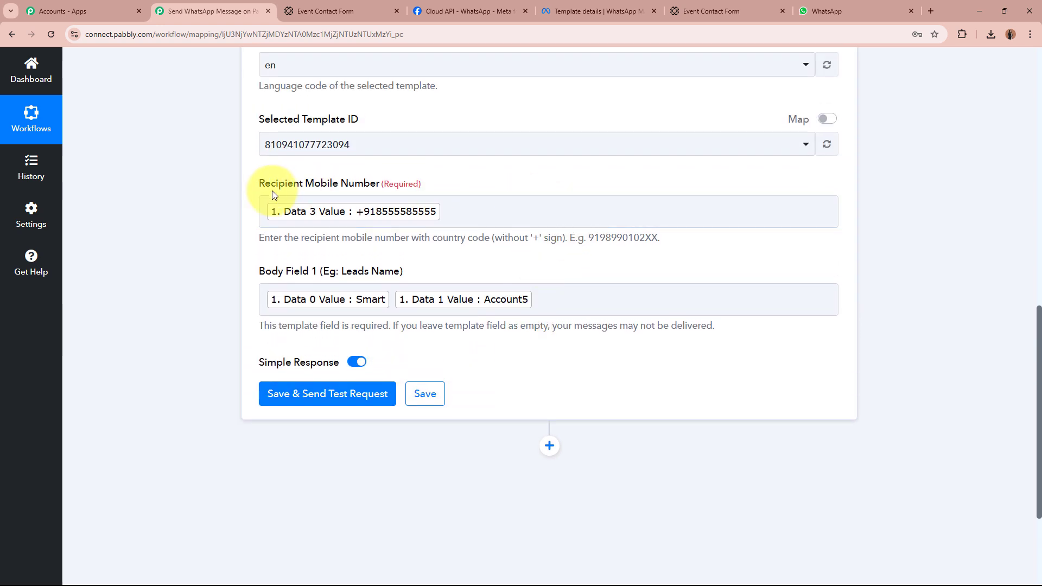
pyautogui.moveTo(259, 194); pyautogui.dragTo(477, 177)
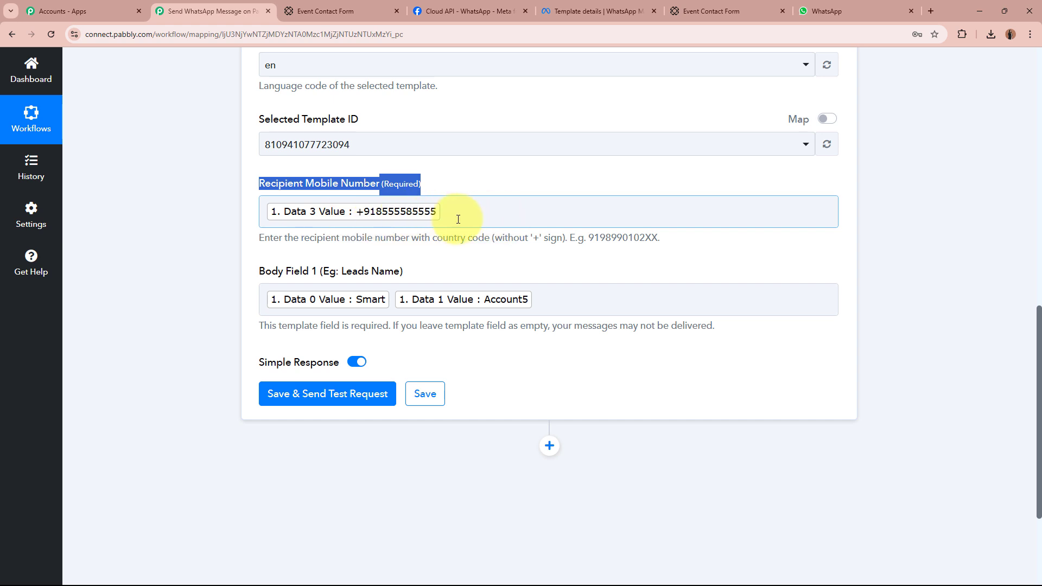
pyautogui.click(512, 209)
pyautogui.click(497, 190)
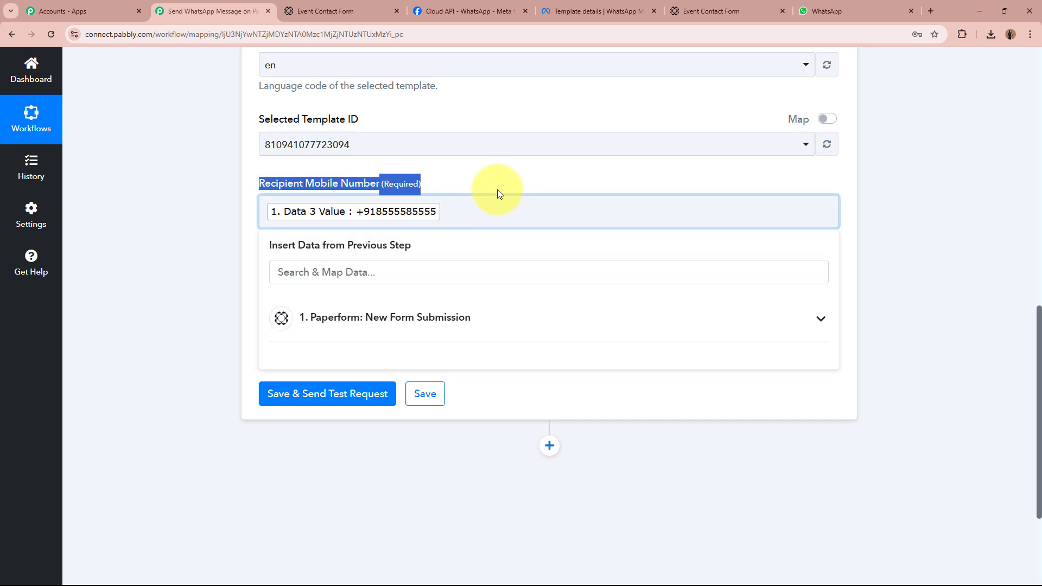
pyautogui.click(490, 216)
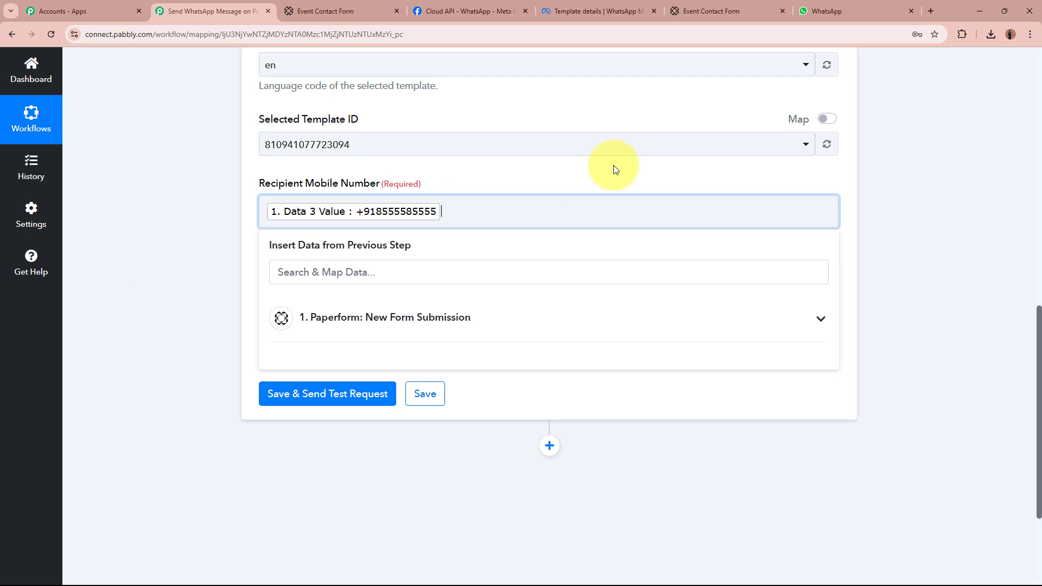
pyautogui.press('BackSpace')
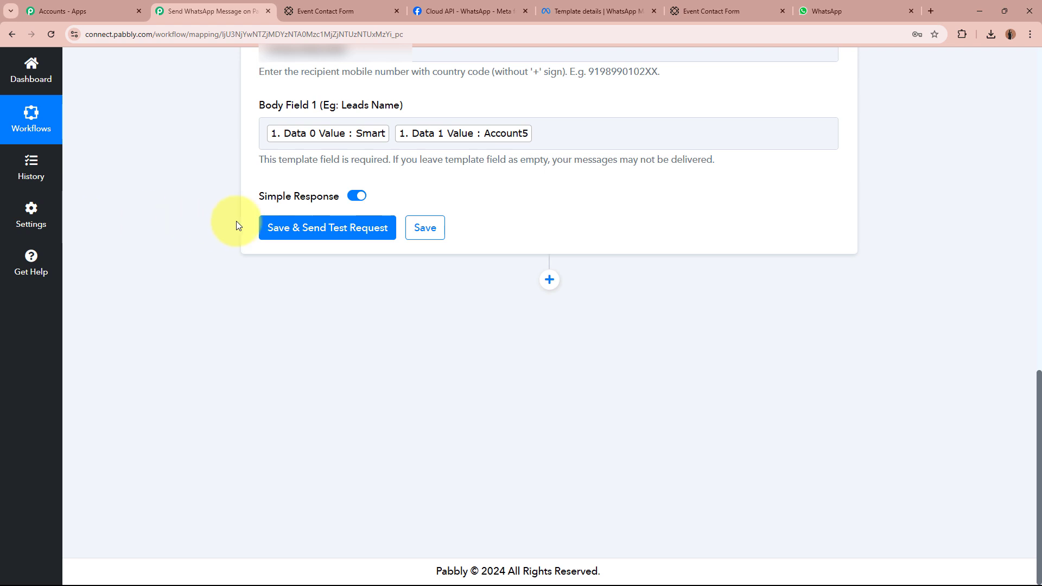
pyautogui.click(342, 227)
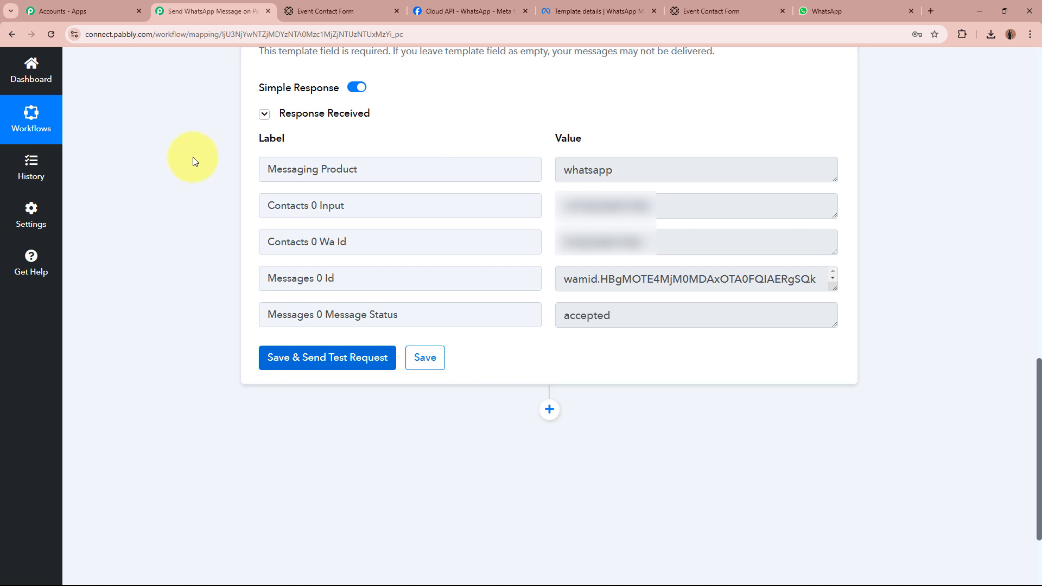
# Verify the test response shows Message Status 'accepted', then bring up the WhatsApp Web chat.
pyautogui.moveTo(325, 314); pyautogui.dragTo(522, 331)
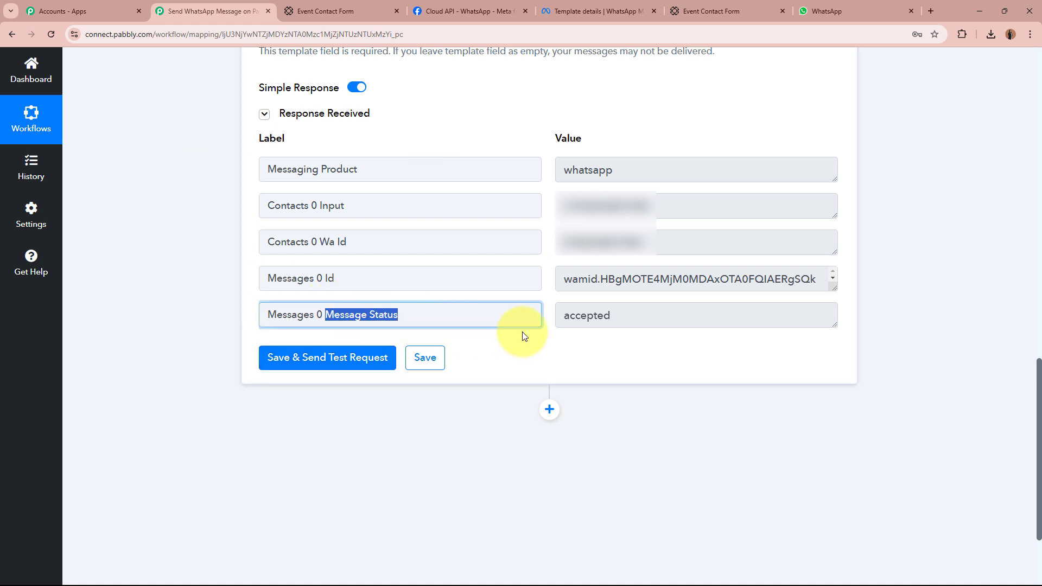
pyautogui.doubleClick(649, 312)
pyautogui.click(138, 268)
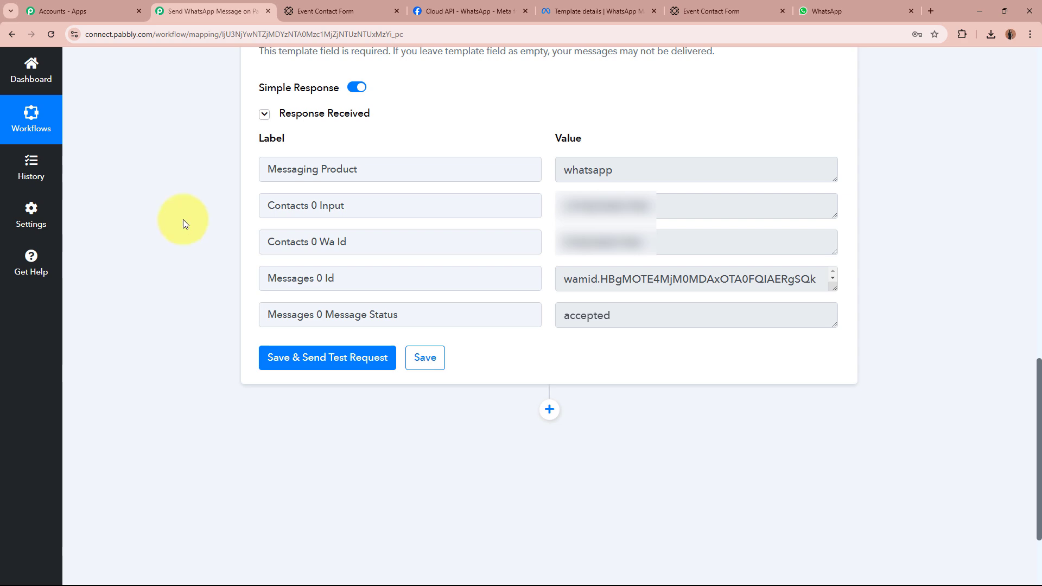
pyautogui.click(835, 7)
pyautogui.scroll(-4, 799, 303)
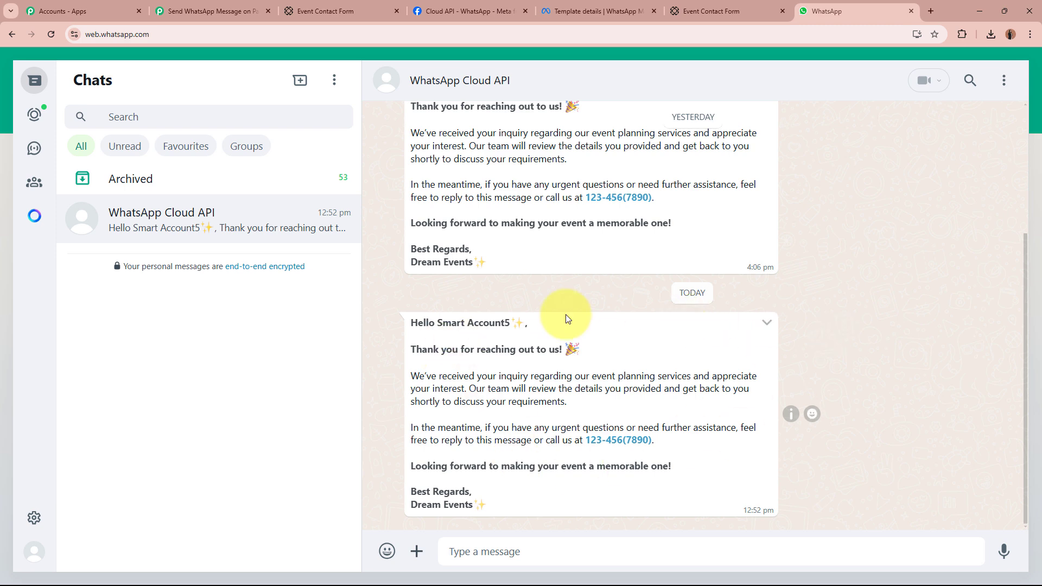
# Compare today's personalized greeting and message body against the thankyou_message template, then return to the chat.
pyautogui.moveTo(414, 322); pyautogui.dragTo(516, 325)
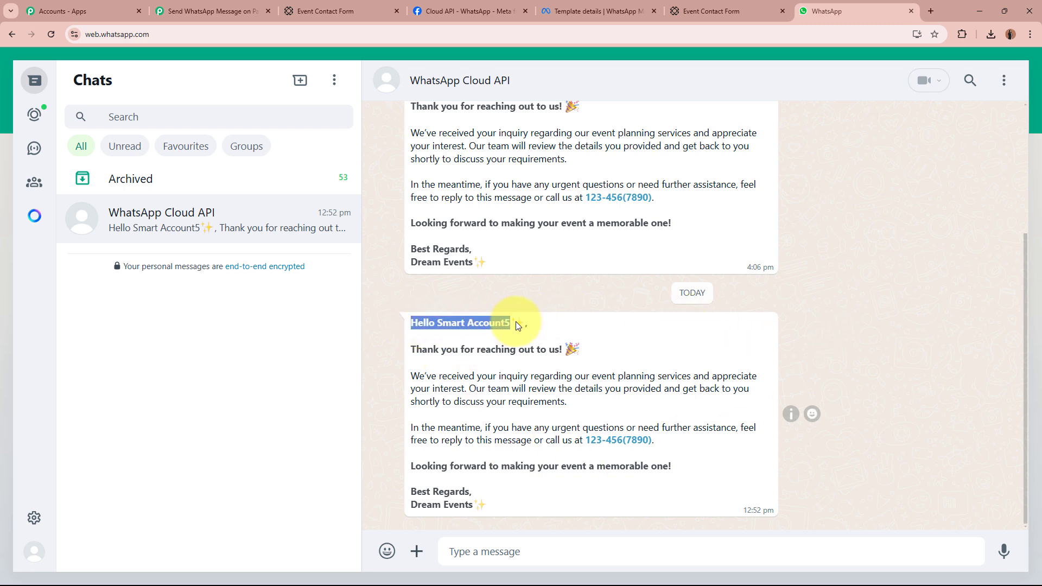
pyautogui.click(508, 324)
pyautogui.moveTo(438, 323); pyautogui.dragTo(509, 321)
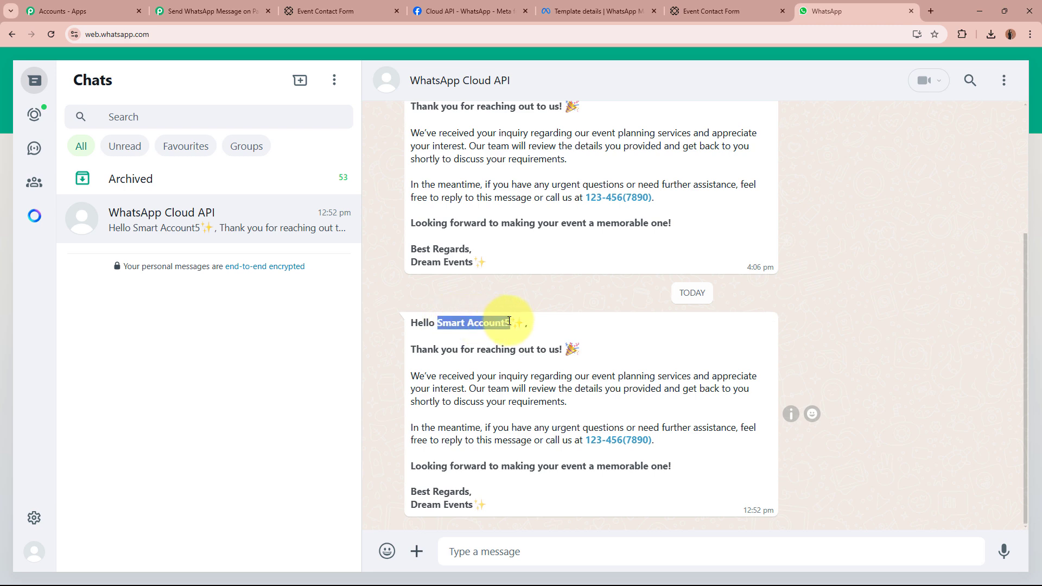
pyautogui.click(477, 324)
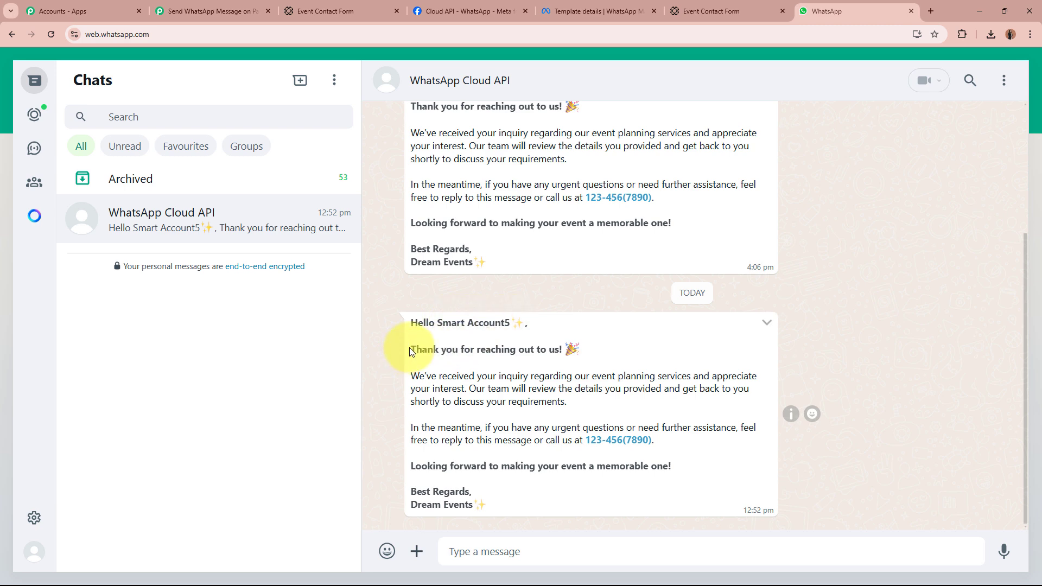
pyautogui.moveTo(409, 351); pyautogui.dragTo(506, 521)
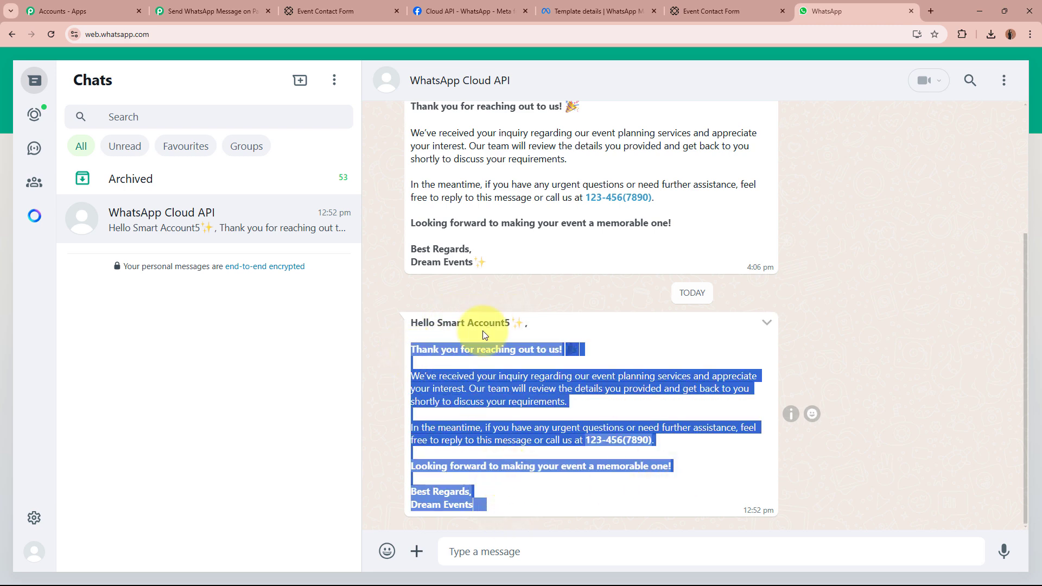
pyautogui.click(517, 396)
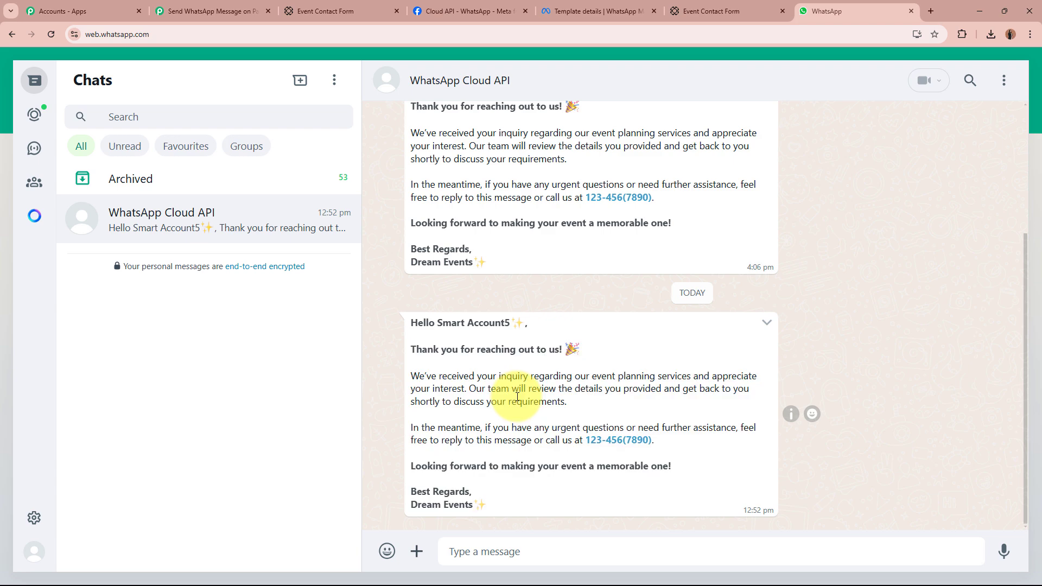
pyautogui.click(597, 11)
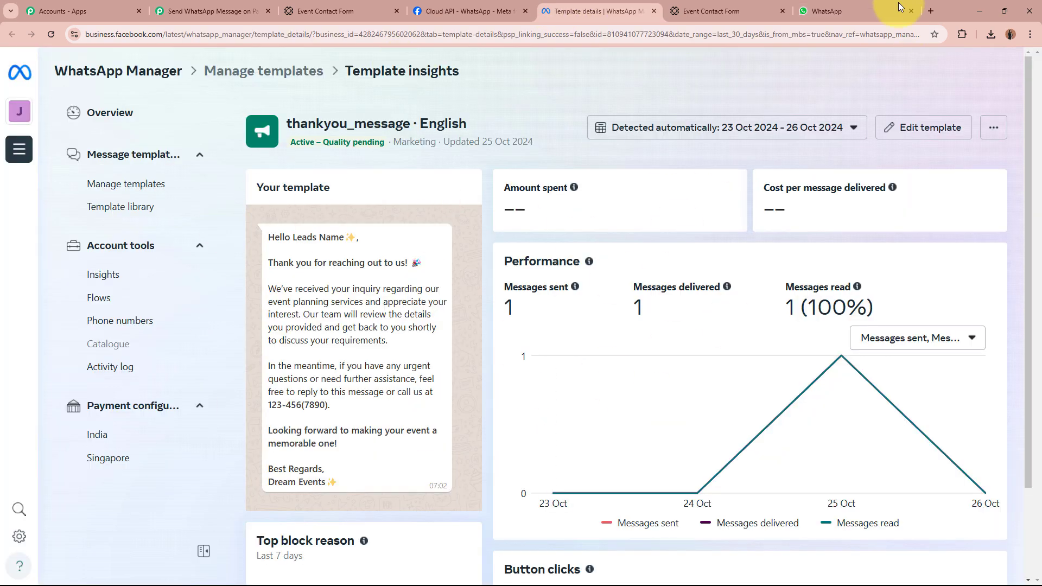
pyautogui.click(835, 11)
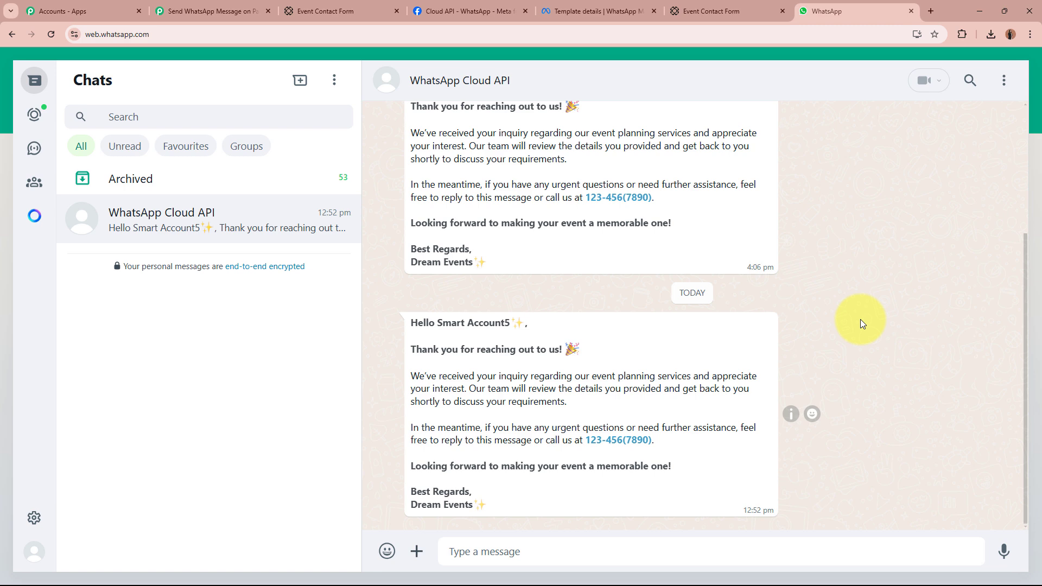
# Reload the Event Contact Form for a new entry, glancing at the WhatsApp chat.
pyautogui.click(705, 11)
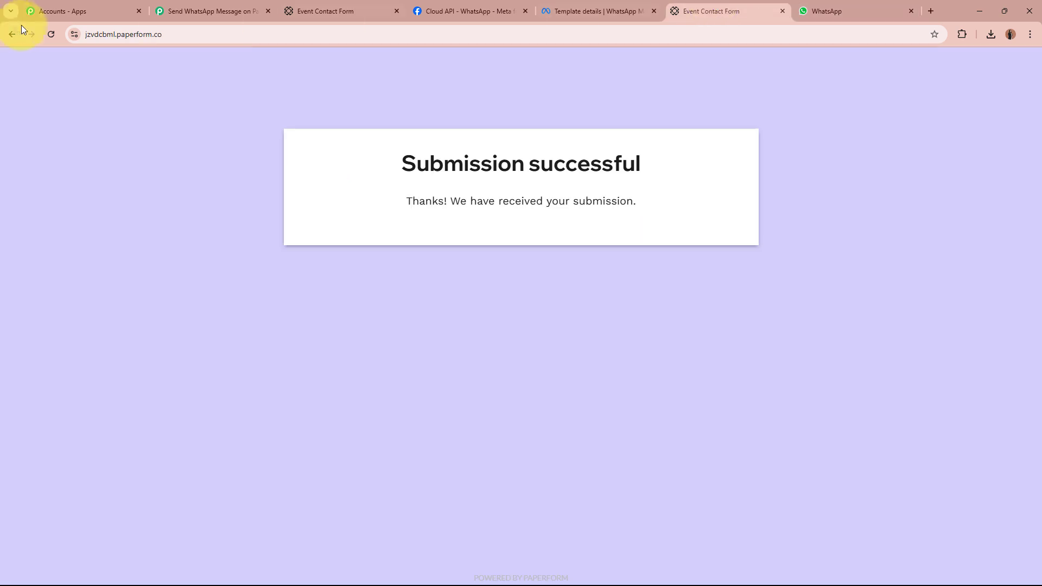
pyautogui.click(59, 37)
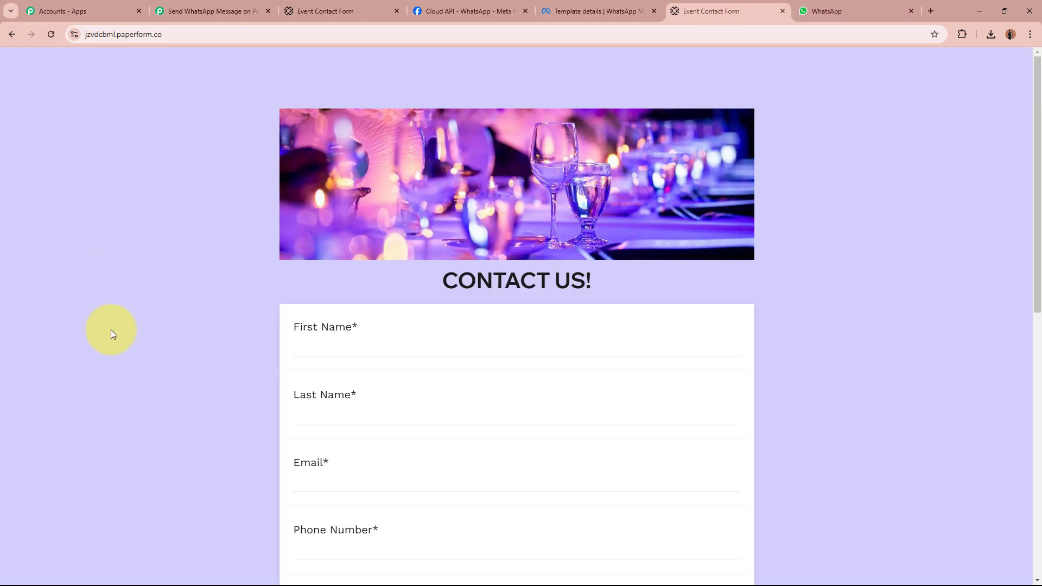
pyautogui.click(847, 11)
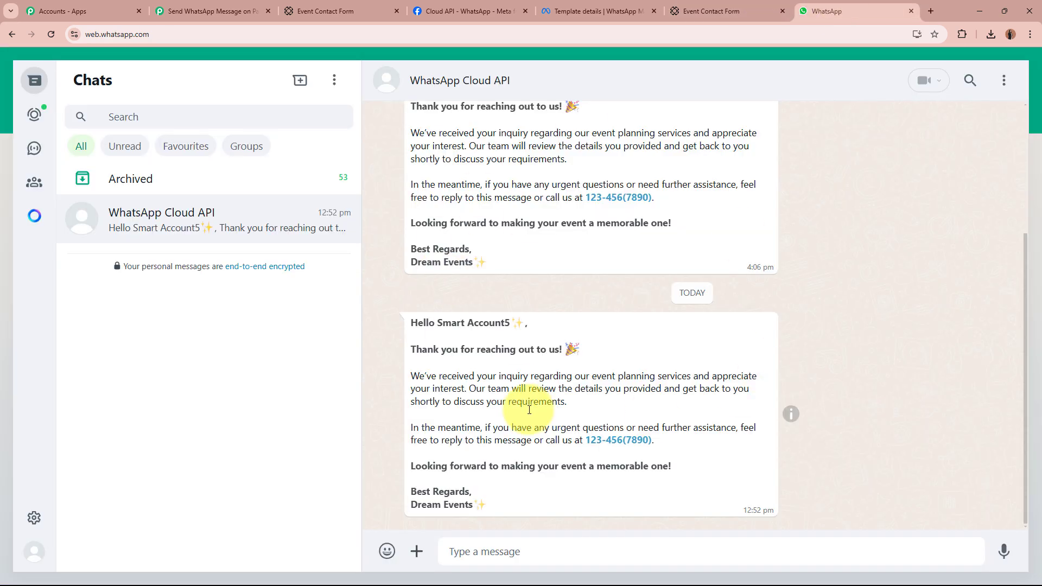
pyautogui.click(689, 5)
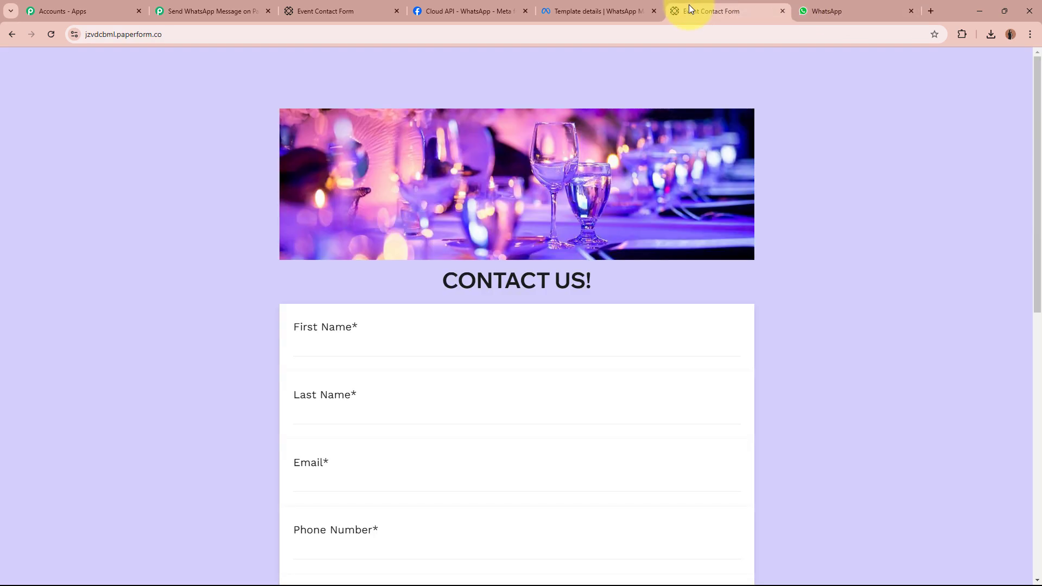
# Submit a Product Launch entry dated 02/01/2025 and confirm the Submission successful heading.
pyautogui.scroll(-3, 830, 333)
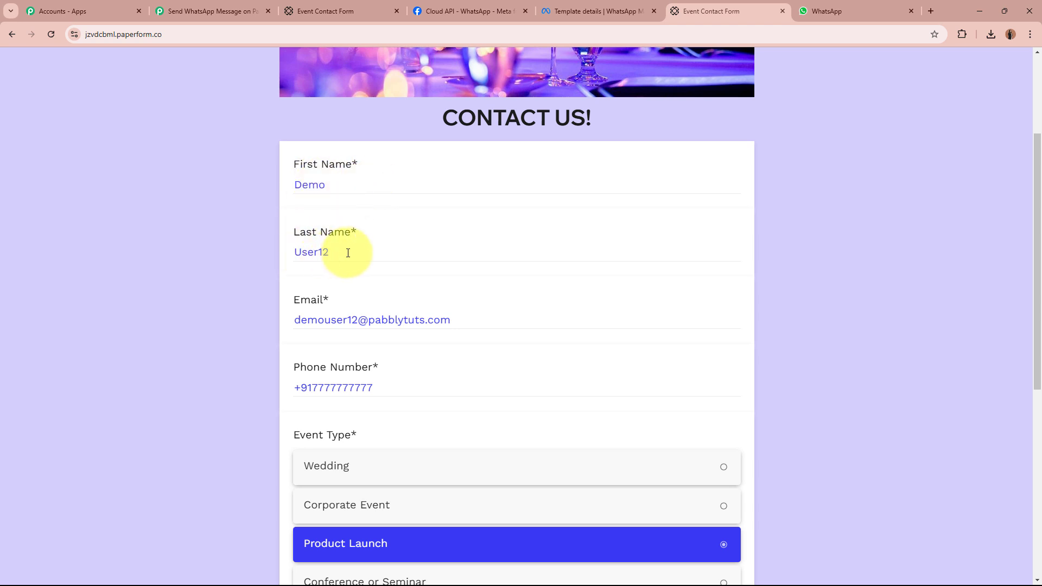
pyautogui.scroll(-2, 222, 335)
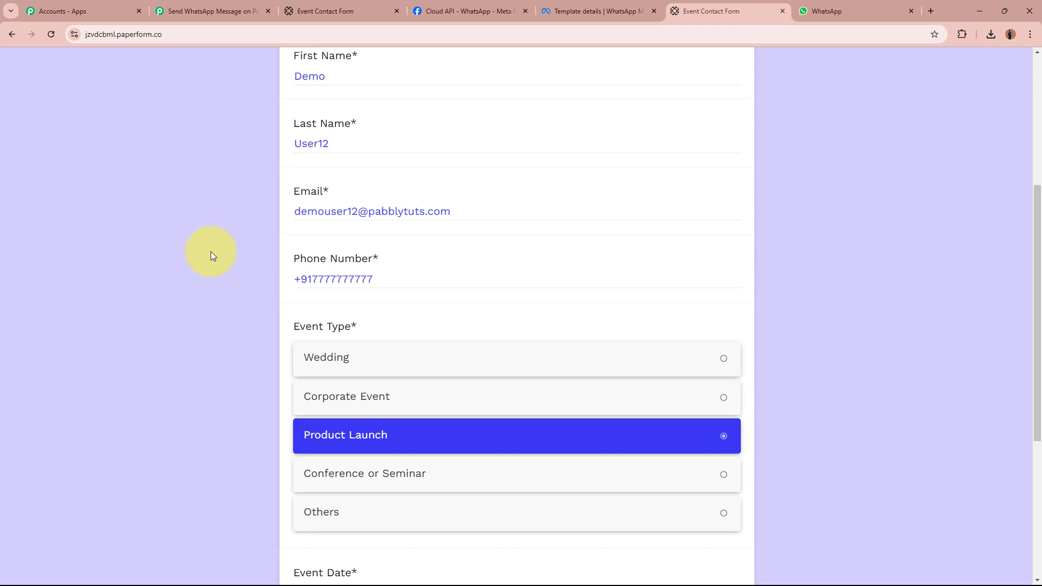
pyautogui.scroll(-3, 210, 252)
pyautogui.scroll(-2, 216, 344)
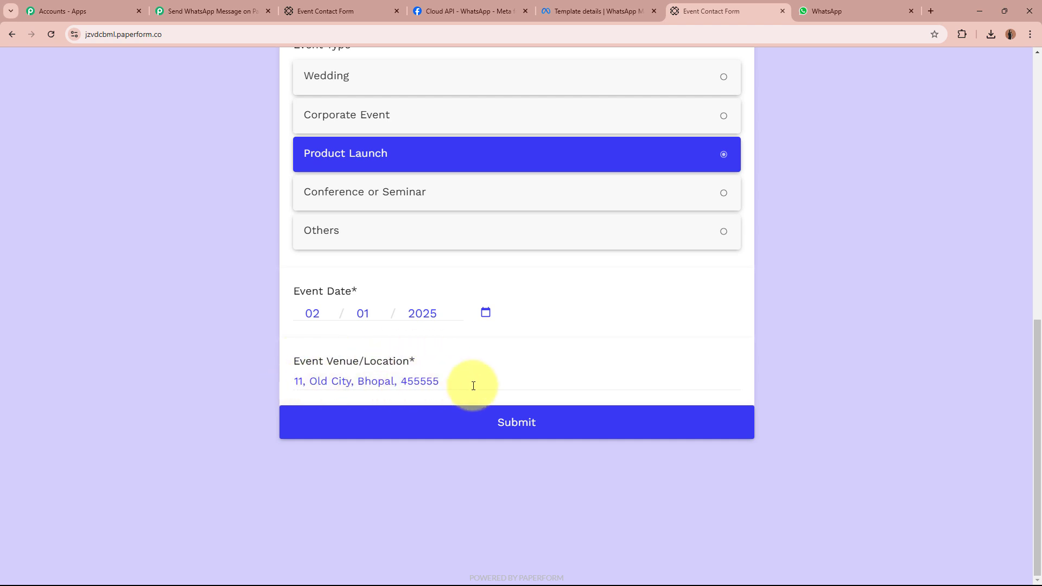
pyautogui.scroll(5, 232, 343)
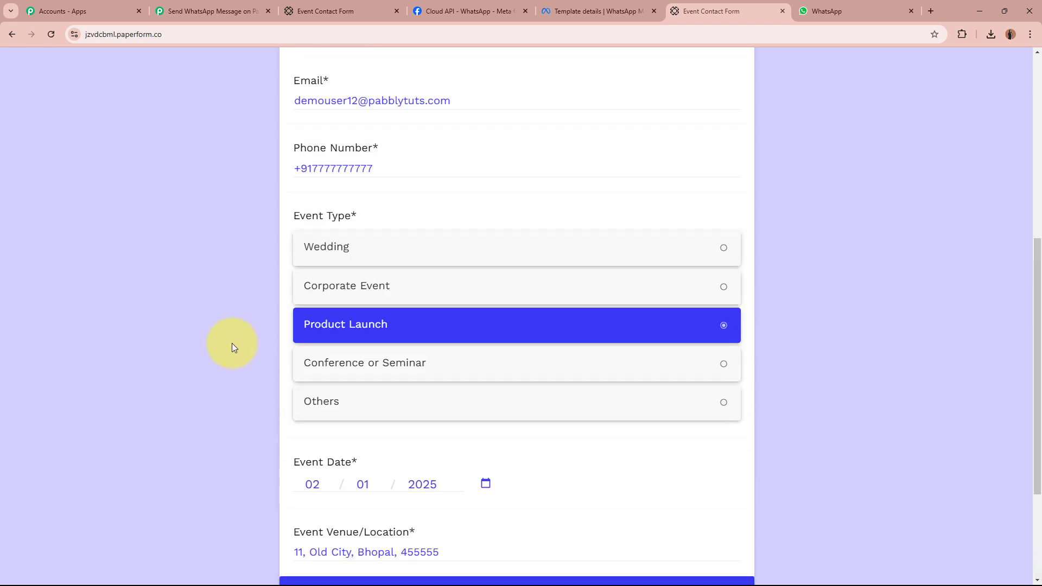
pyautogui.scroll(-5, 232, 343)
pyautogui.click(518, 426)
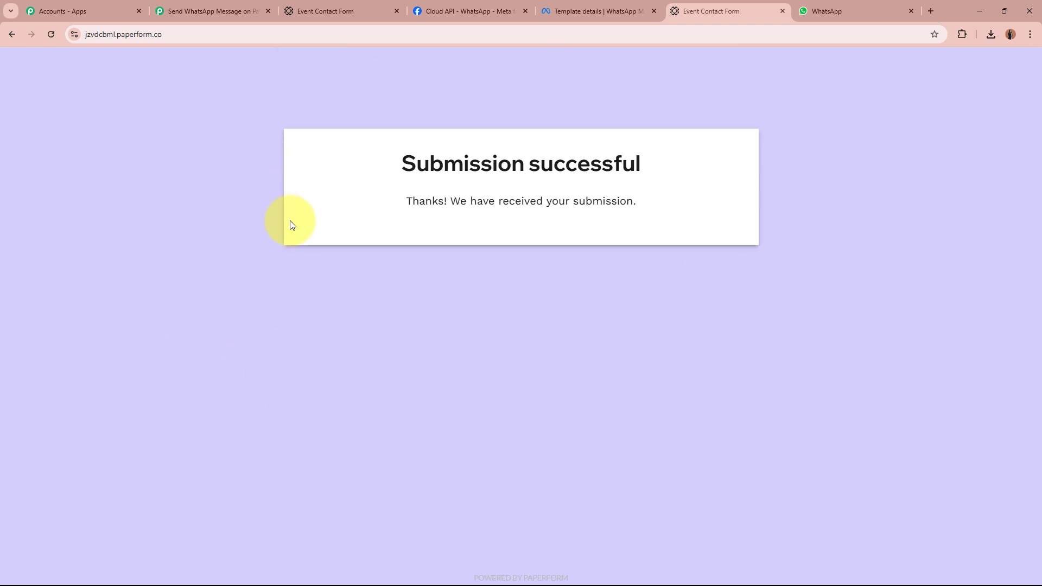
pyautogui.moveTo(392, 168); pyautogui.dragTo(706, 160)
pyautogui.click(715, 160)
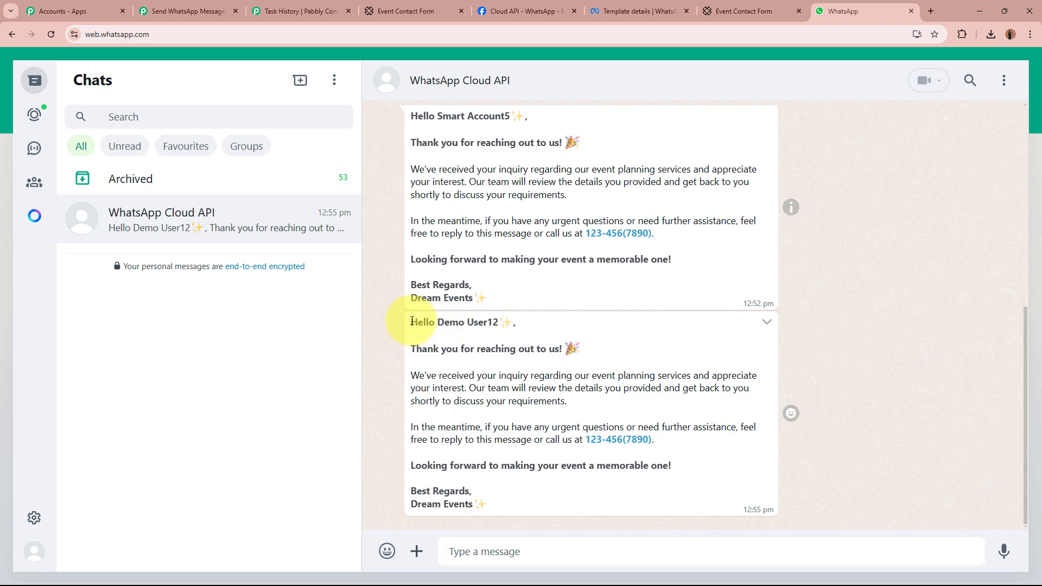
# Check the new WhatsApp thank-you greets the submitter by name, then open the Event Contact Form editor.
pyautogui.moveTo(411, 322); pyautogui.dragTo(510, 324)
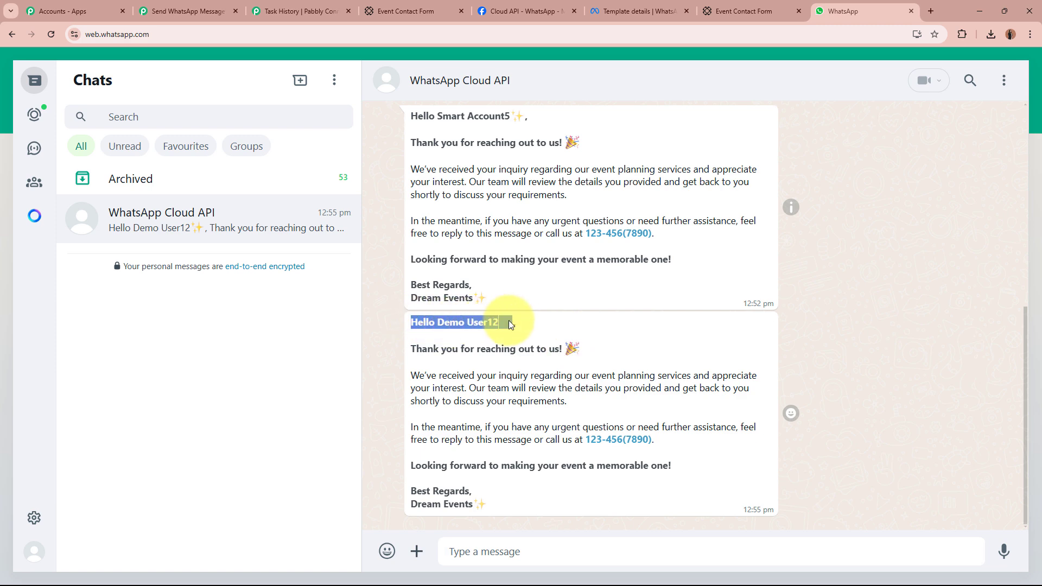
pyautogui.click(415, 322)
pyautogui.moveTo(438, 322); pyautogui.dragTo(504, 328)
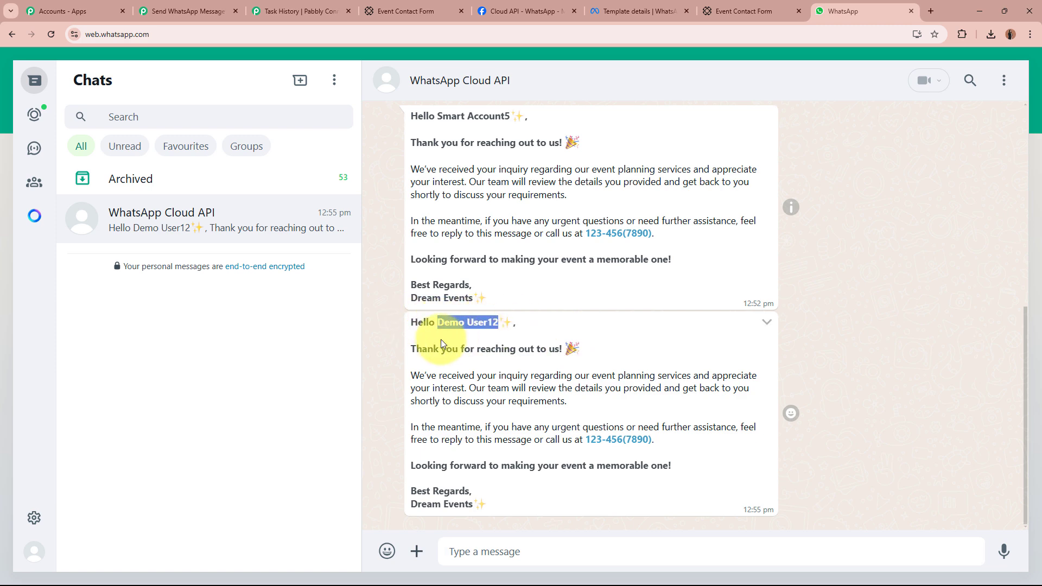
pyautogui.moveTo(411, 347); pyautogui.dragTo(514, 512)
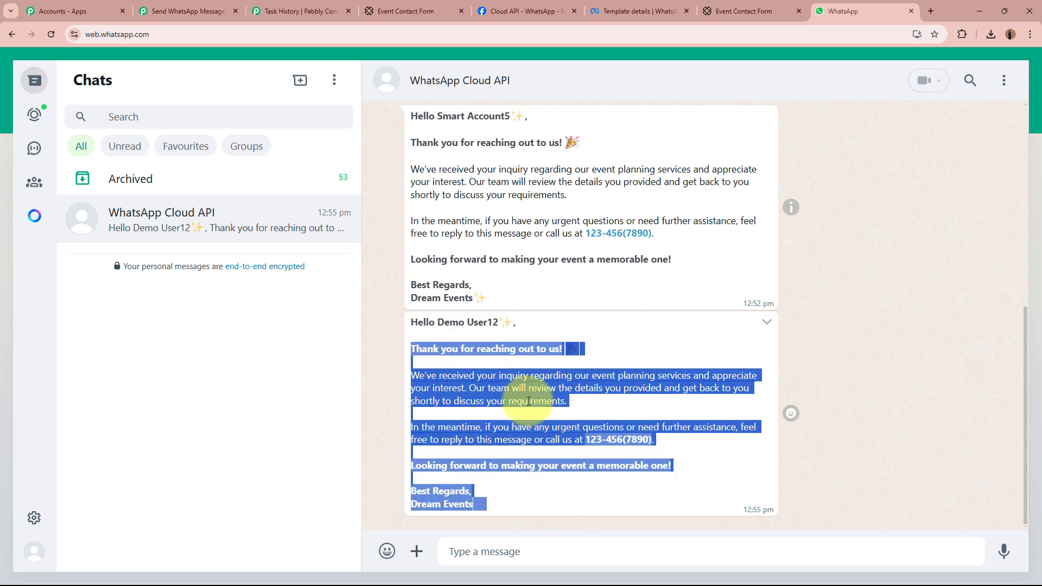
pyautogui.click(602, 361)
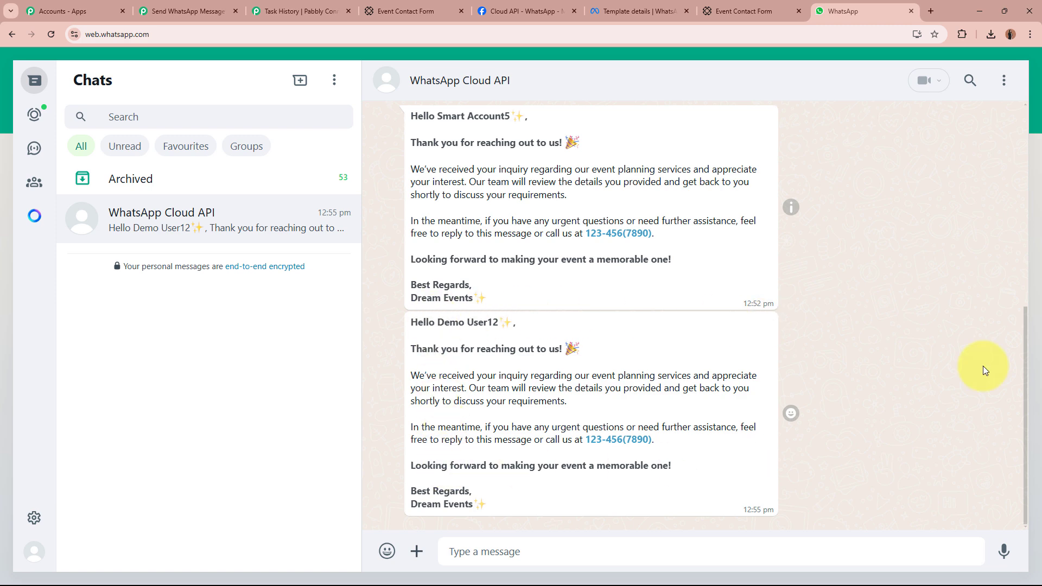
pyautogui.click(429, 7)
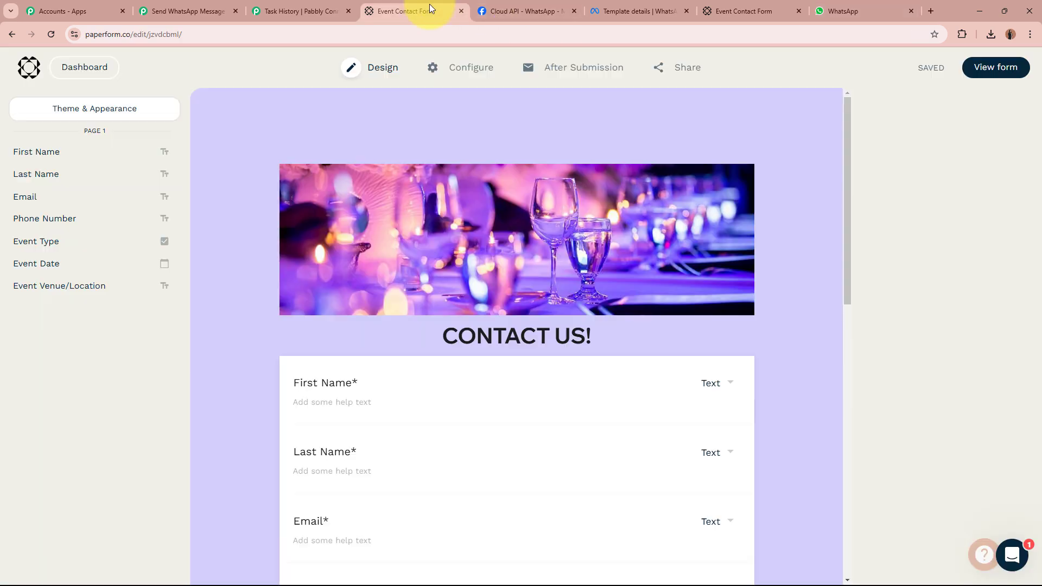
# Review the template insights and WhatsApp chat, ending on the active Paperform-to-WhatsApp Pabbly workflow.
pyautogui.click(638, 9)
pyautogui.click(215, 12)
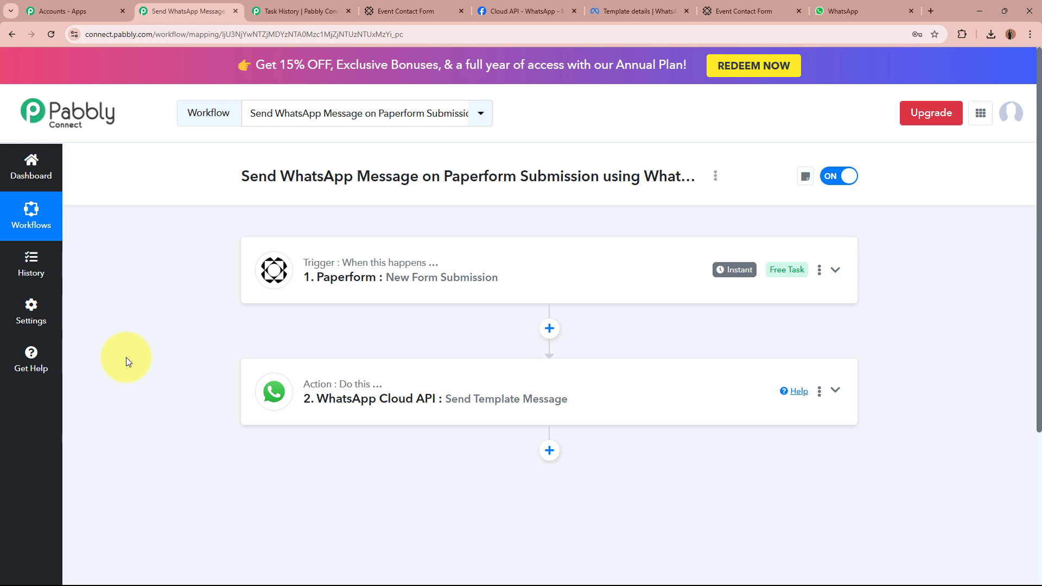
pyautogui.click(845, 6)
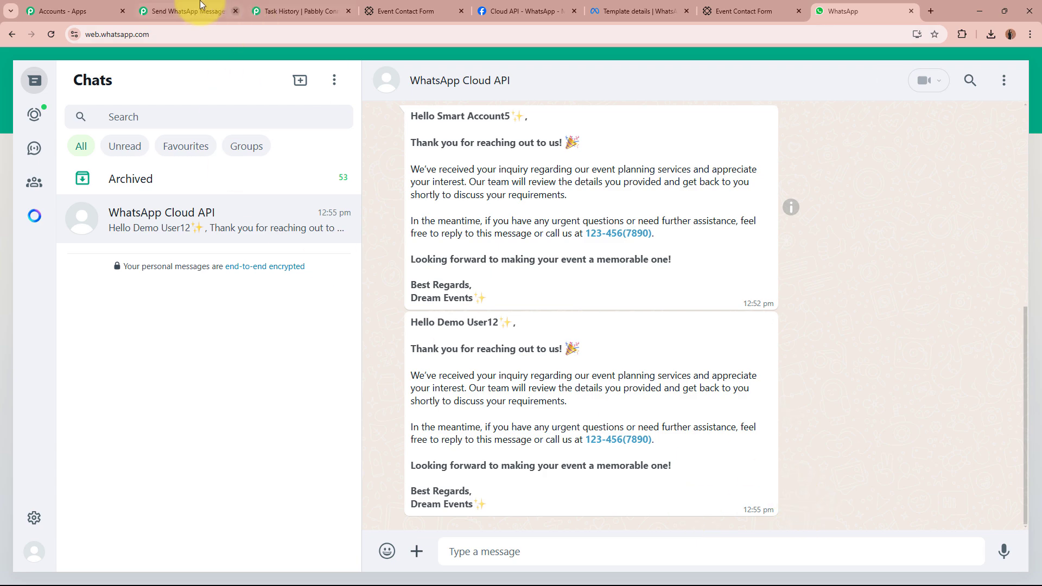
pyautogui.click(191, 11)
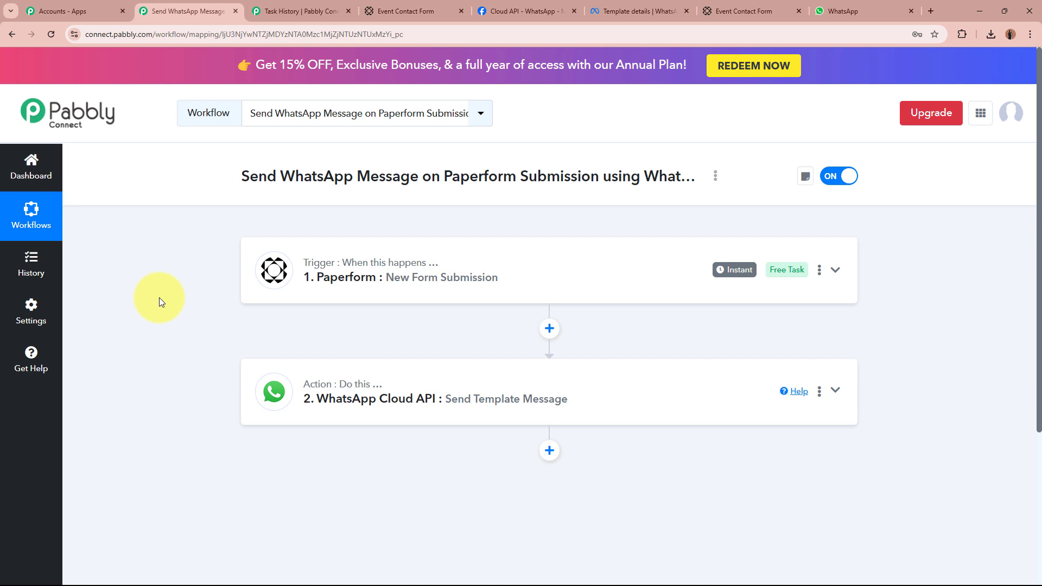